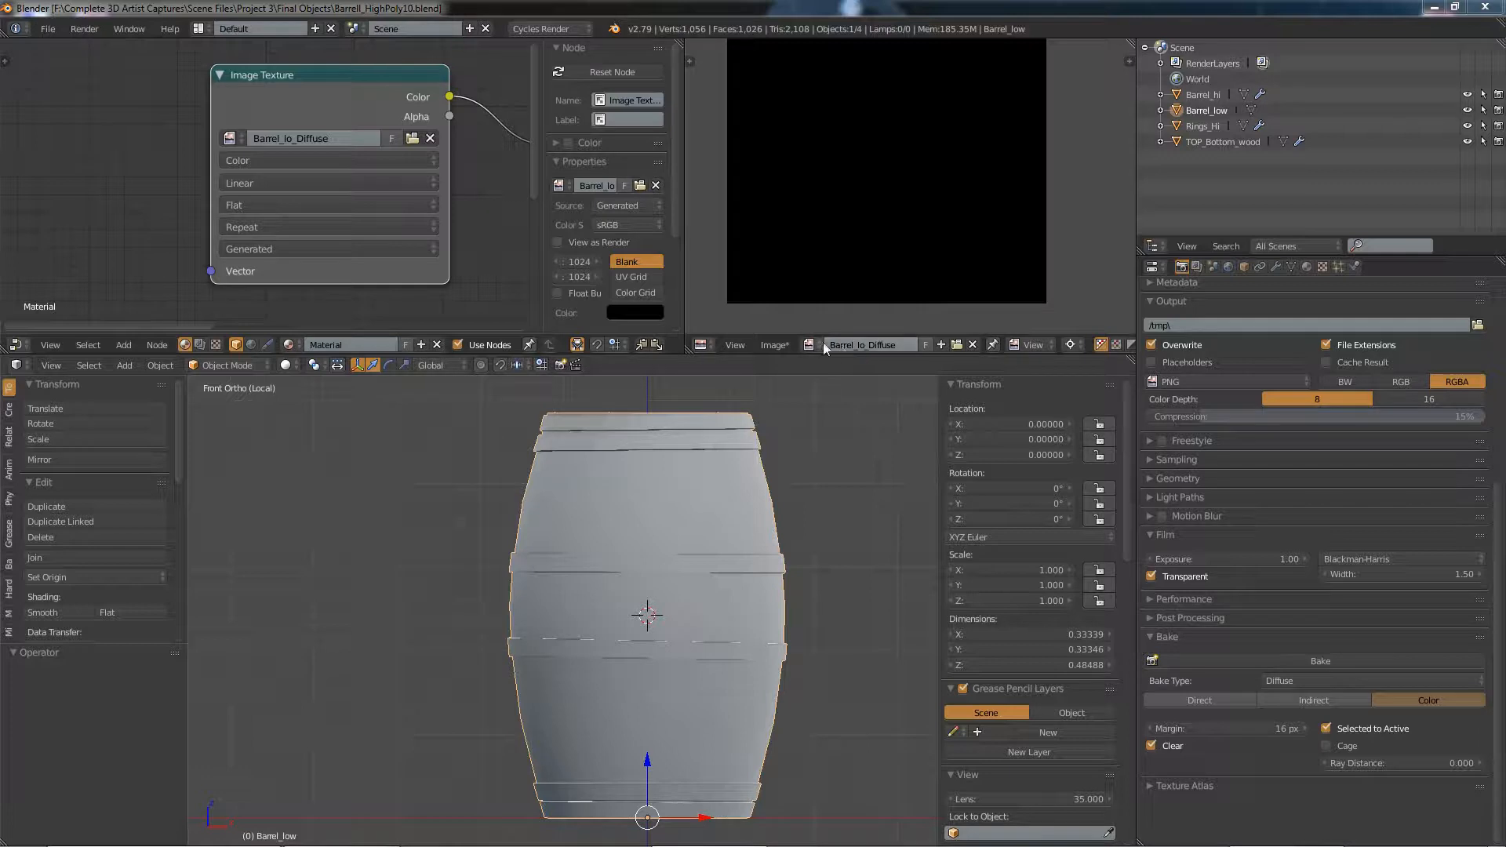
Show the low-poly barrel in Rendered viewport shading
key("Home")
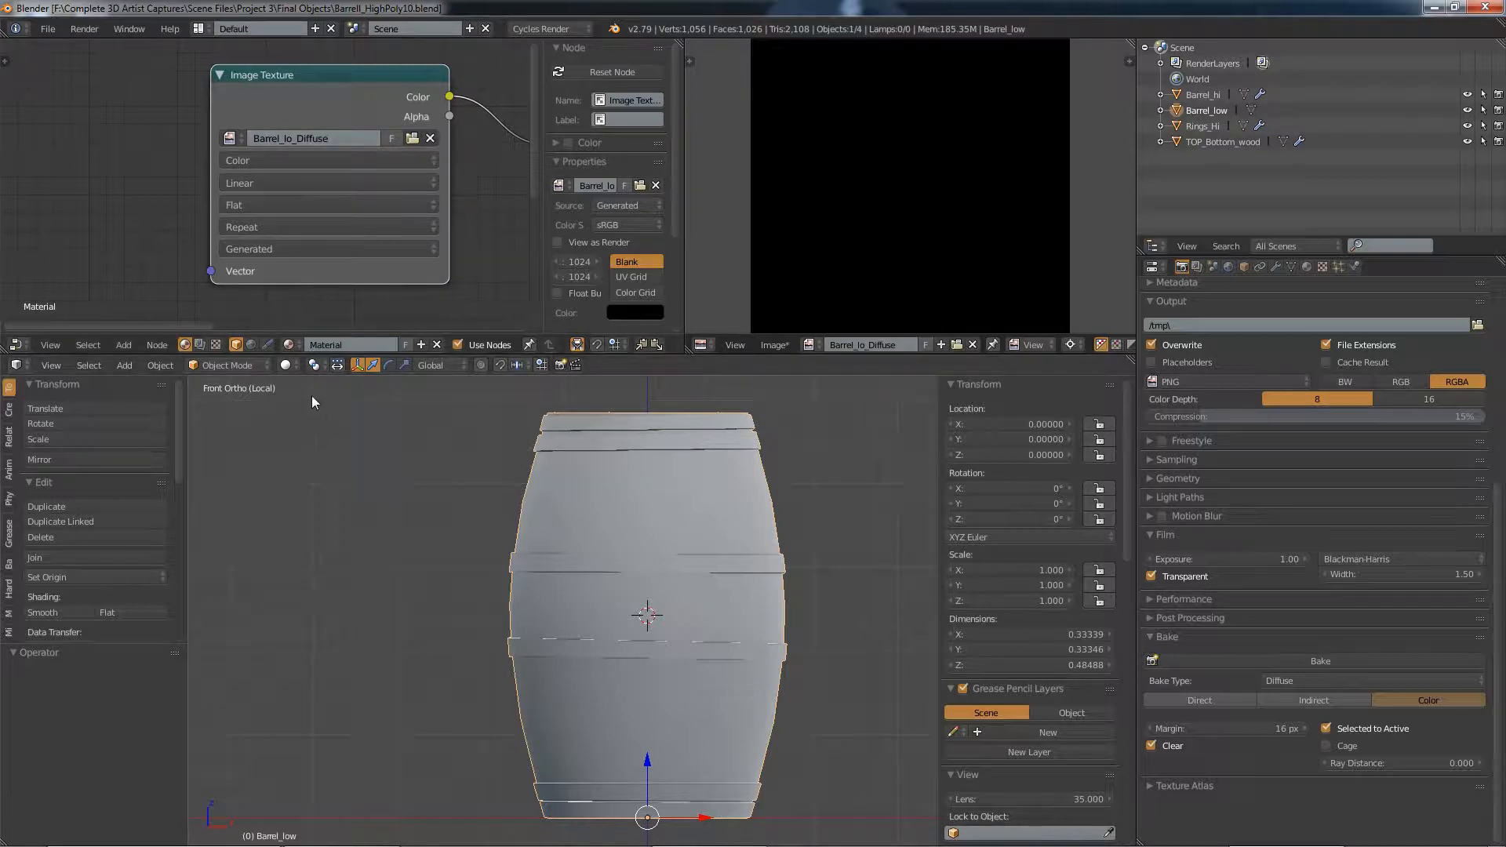
left_click(295, 365)
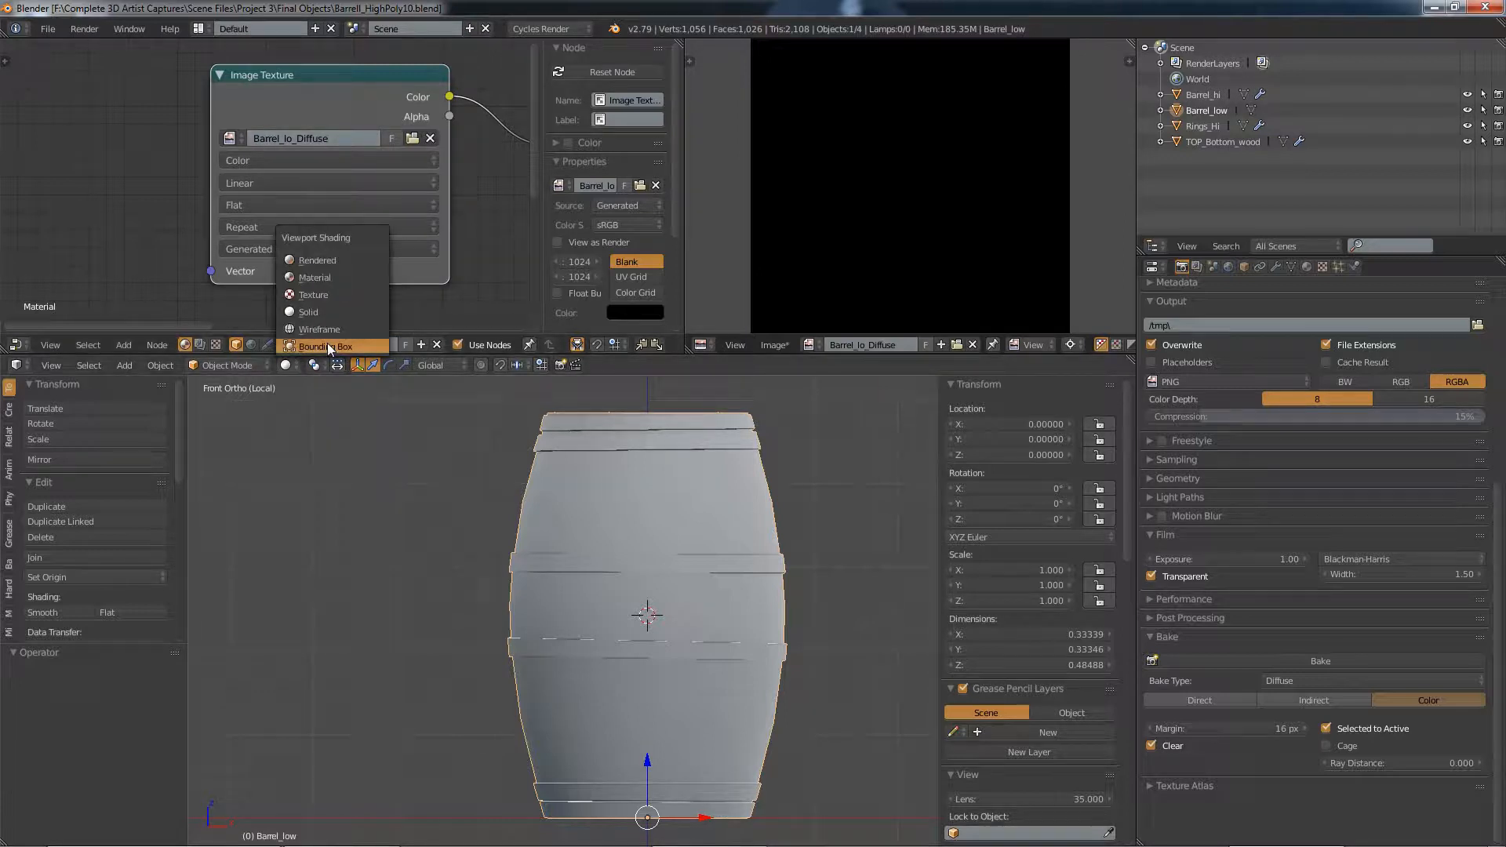
left_click(318, 262)
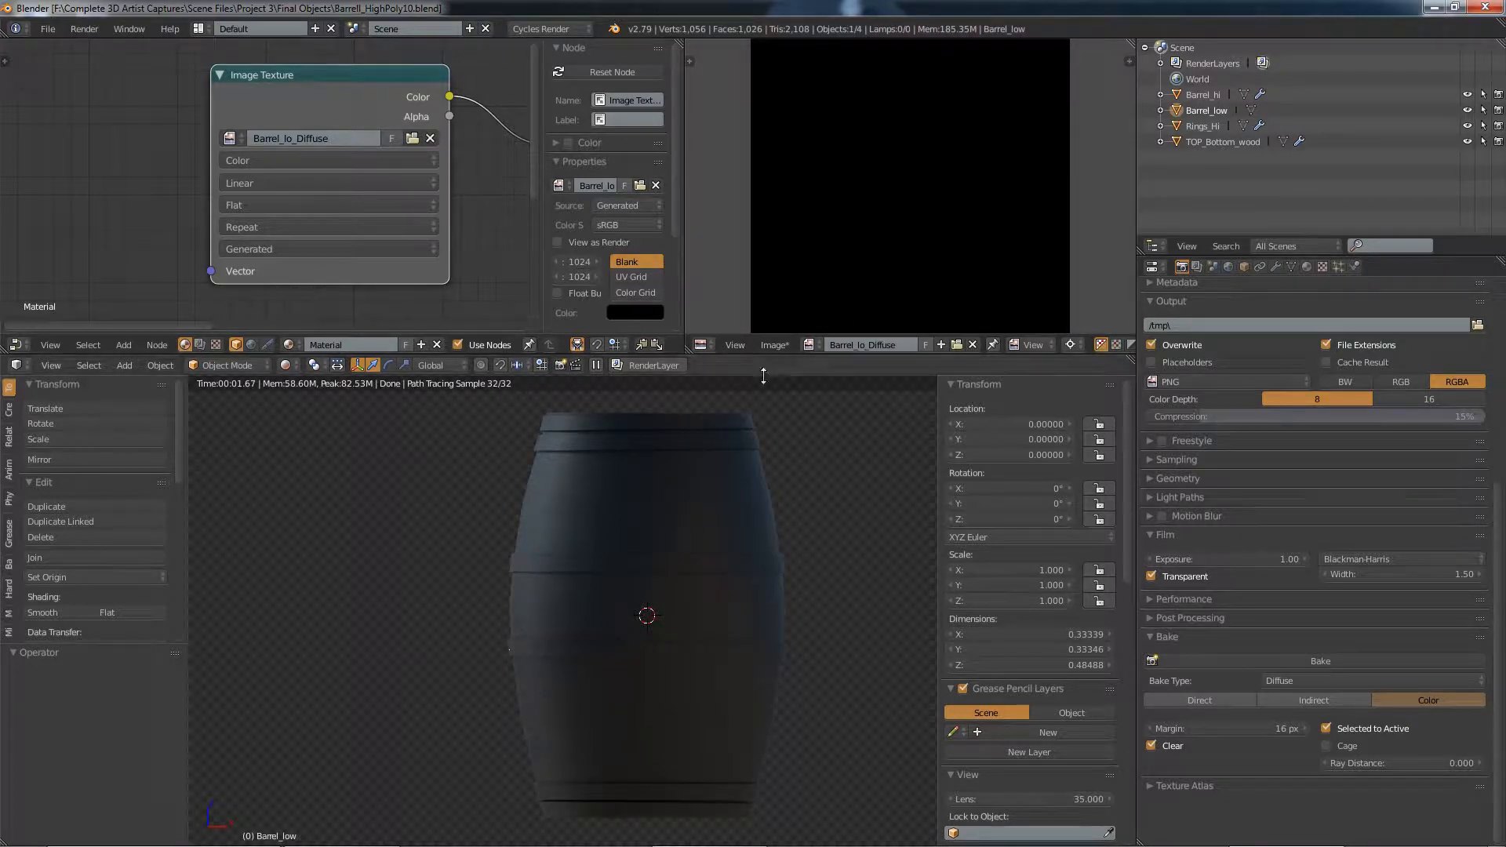
Load the saved Barrel_lo_Diffuse.png into the Image Texture node feeding Base Color of the Barrel_low material
left_click(229, 138)
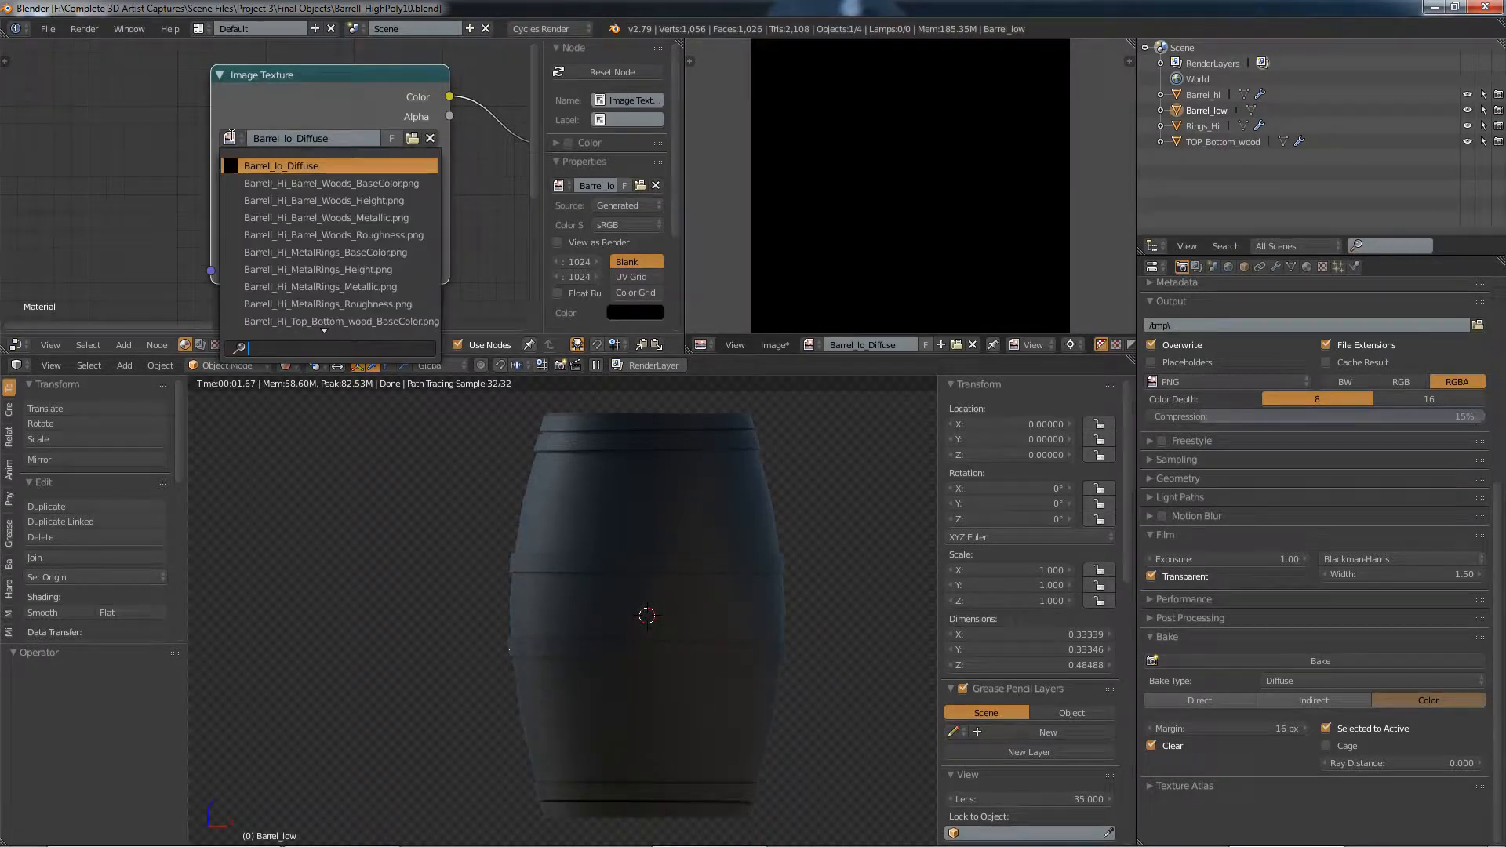
left_click(412, 138)
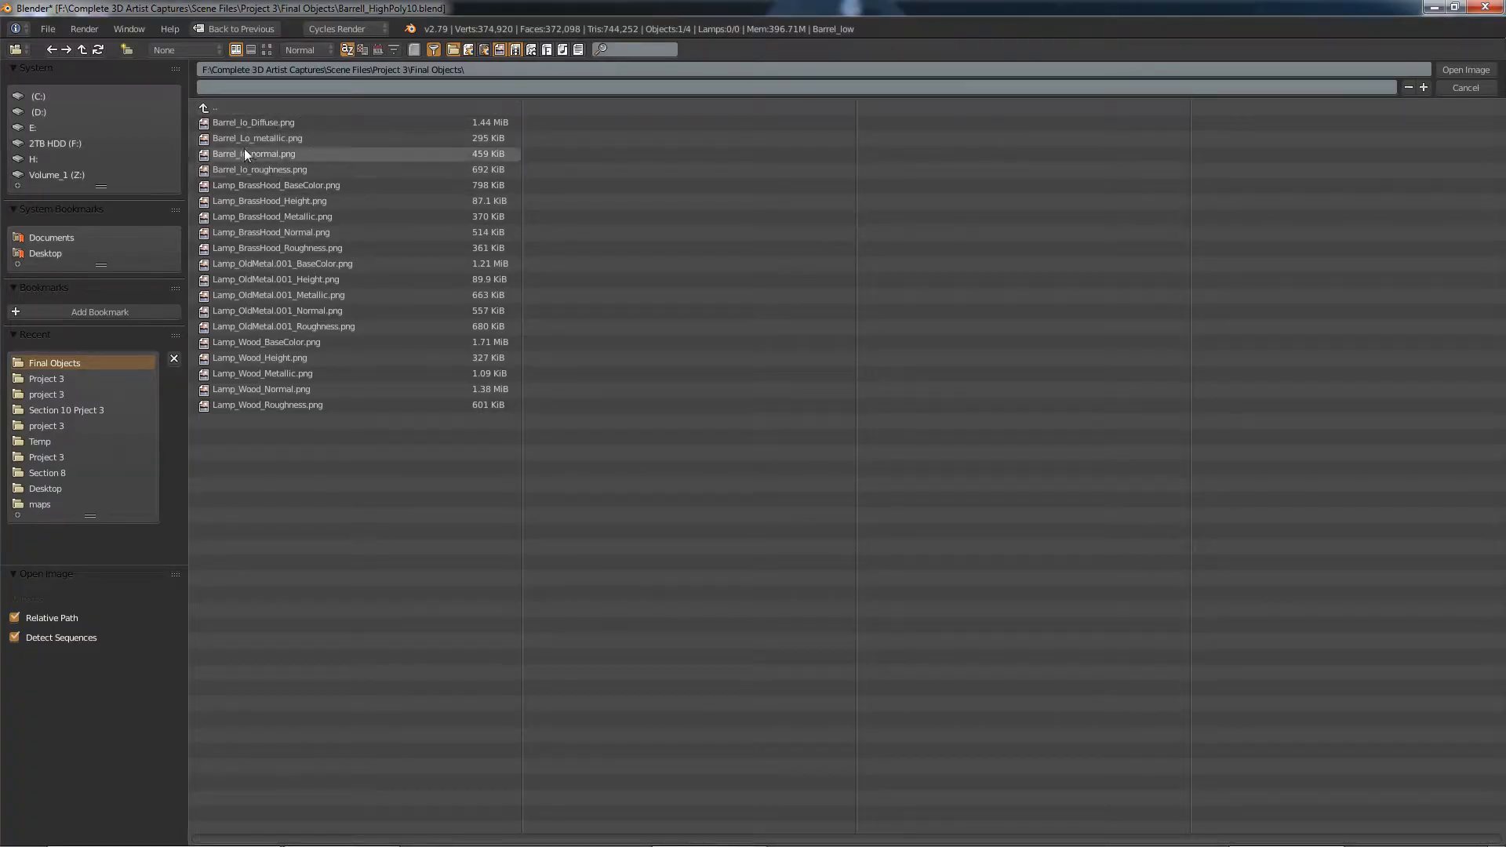
double_click(247, 121)
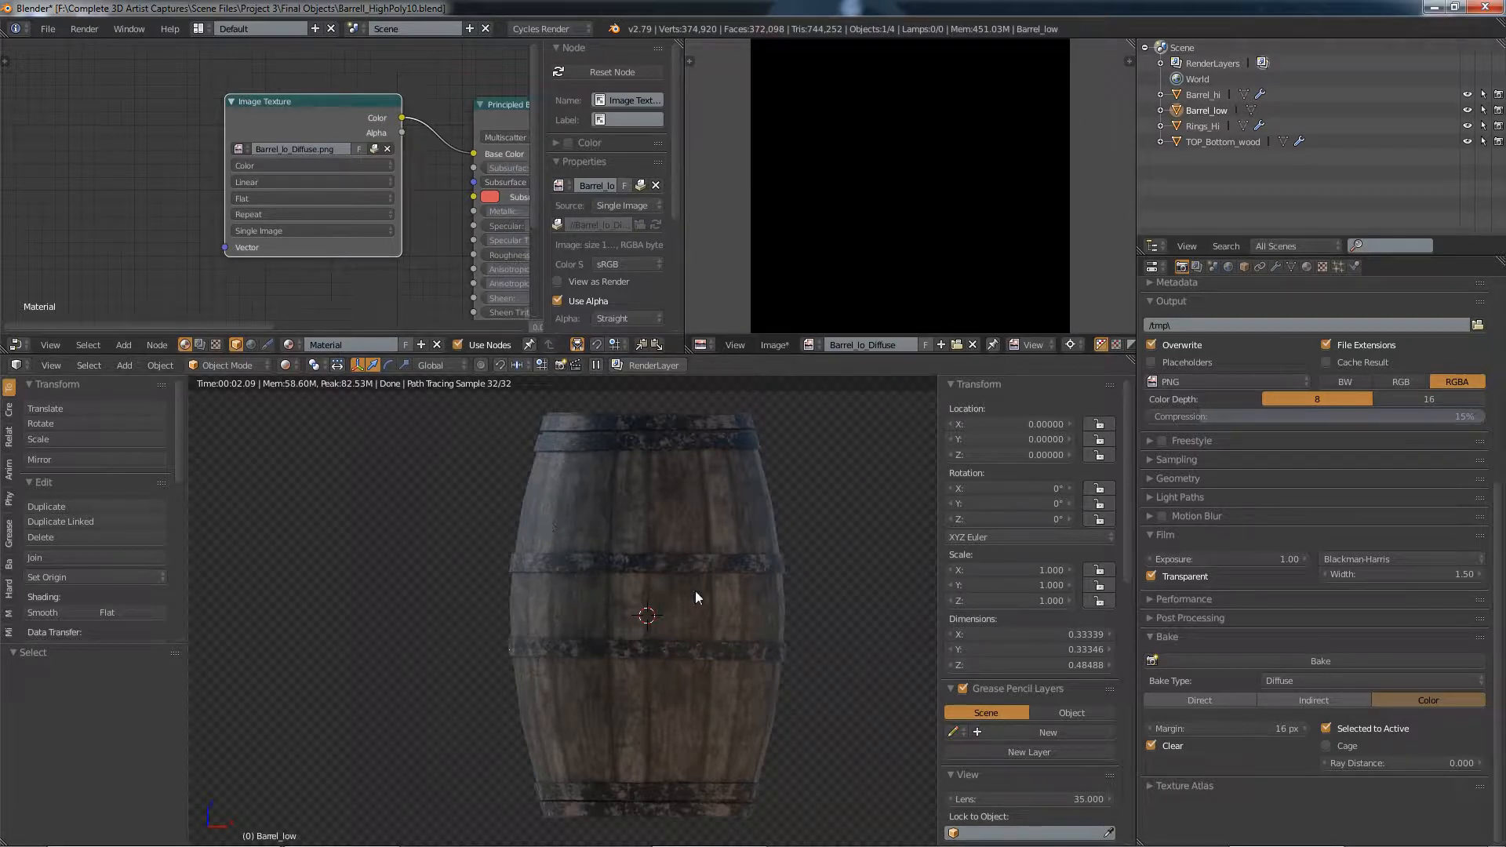
scroll(695, 590, "down", 2)
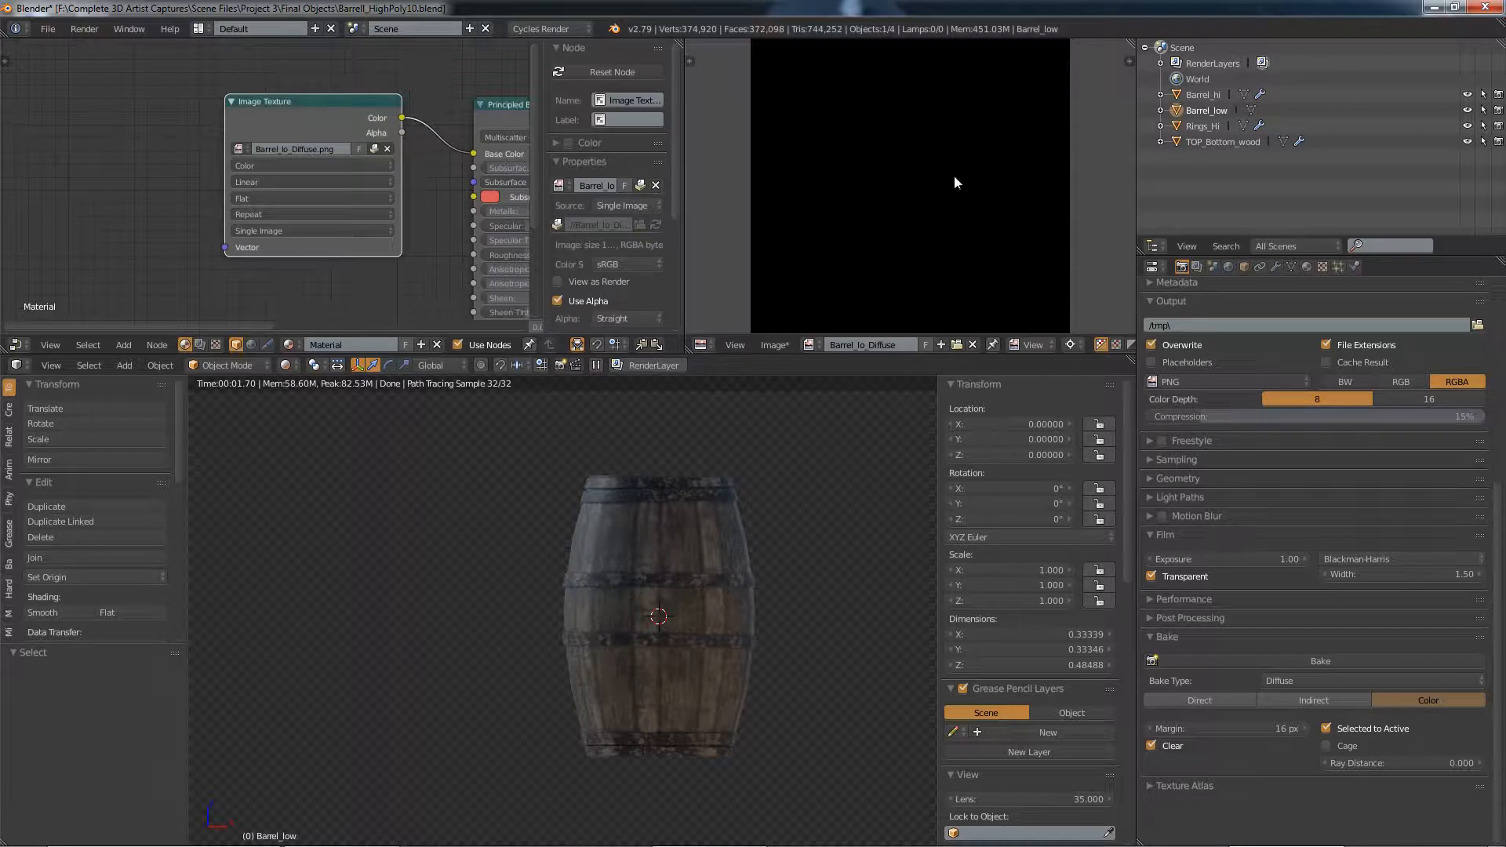
For Barrel_hi, connect the roughness texture's Color output to the Principled shader's Base Color in the Barrel_Woods material
left_click(1200, 95)
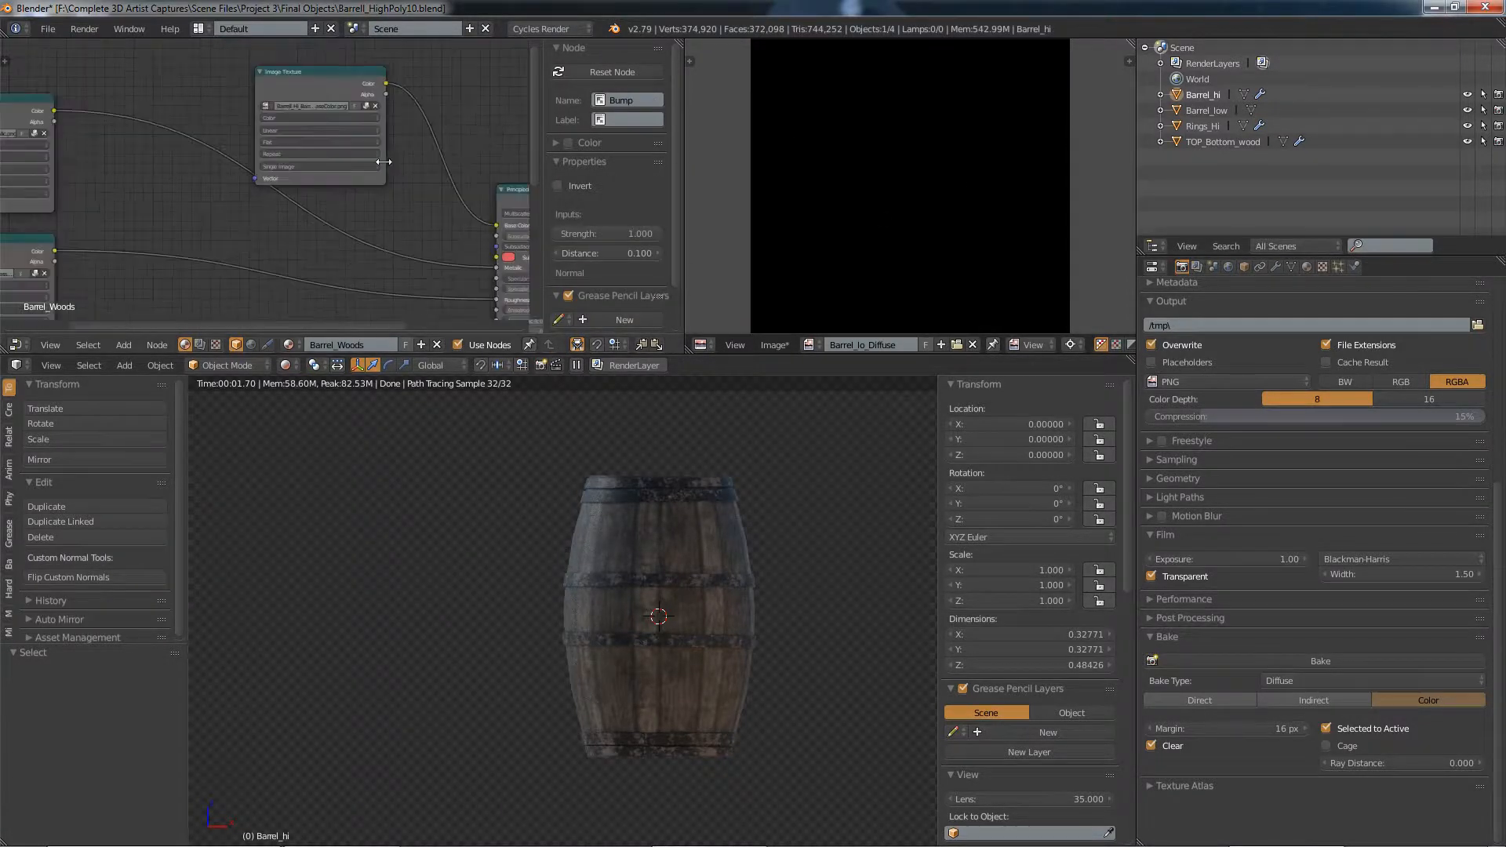
scroll(384, 162, "down", 4)
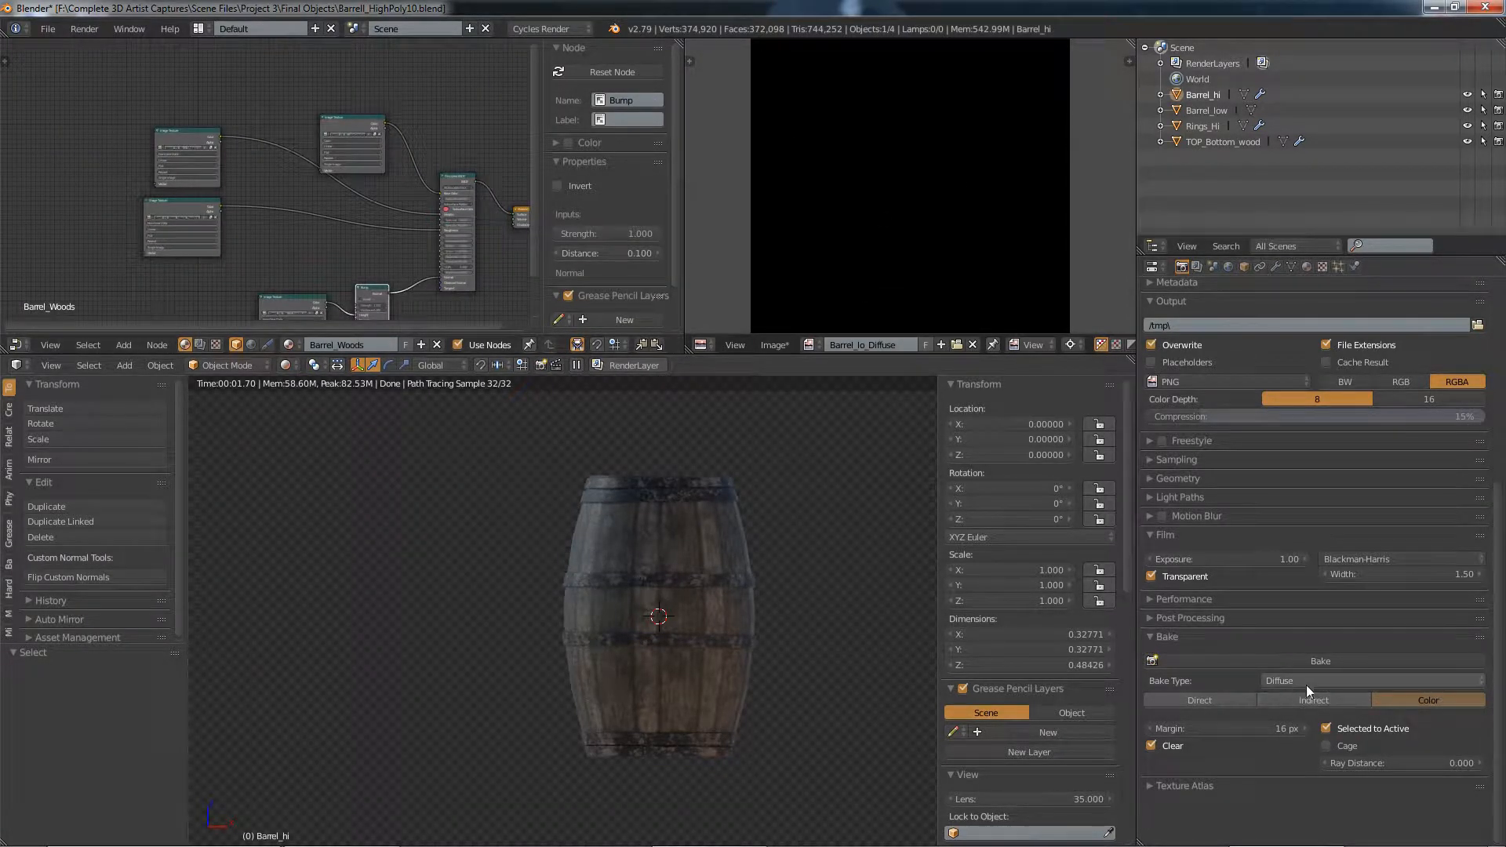
scroll(413, 190, "up", 4)
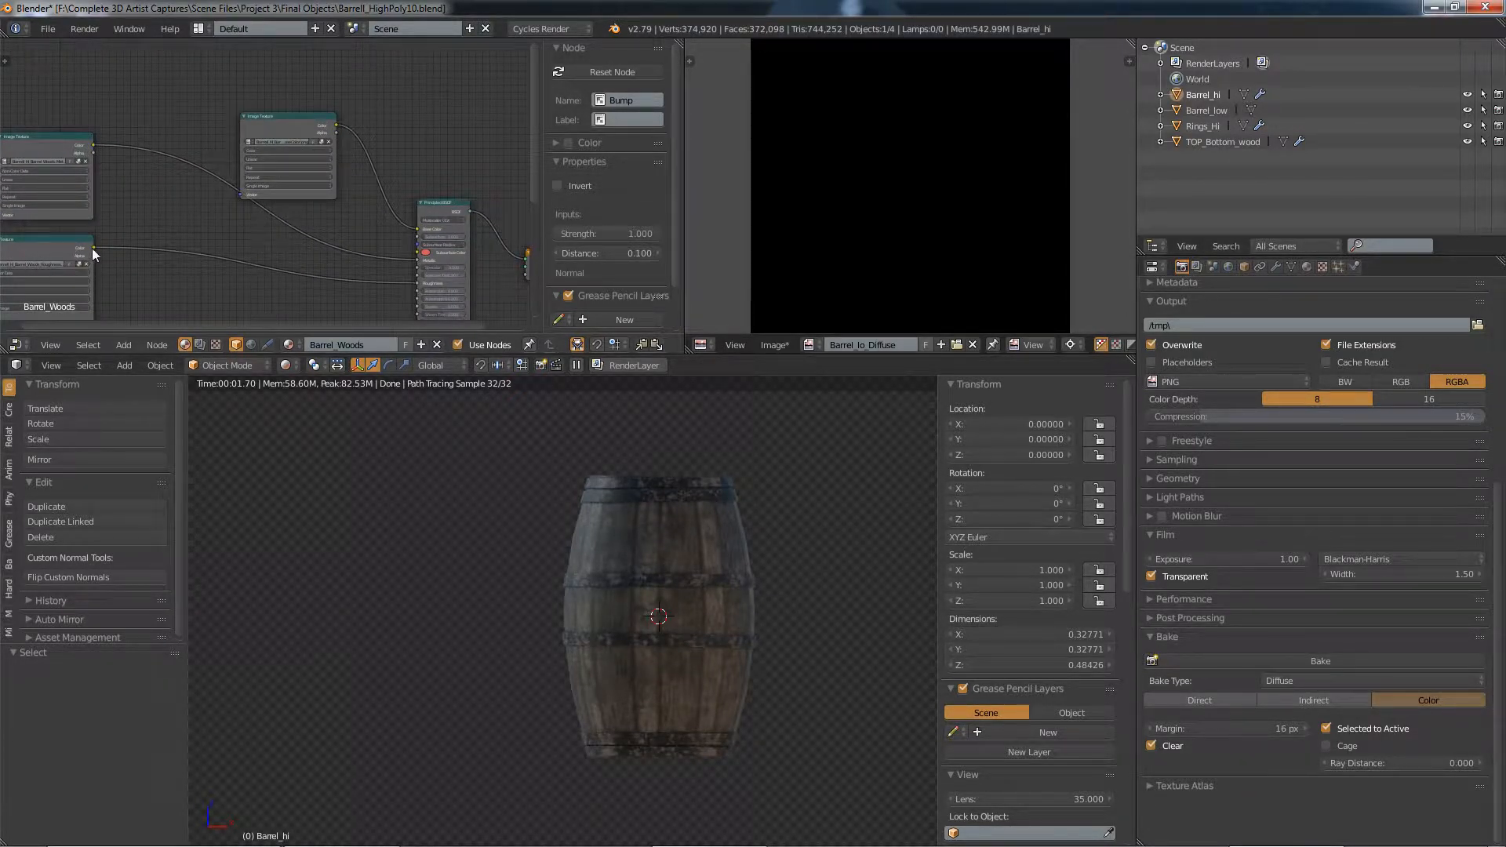
left_click_drag(414, 239, 418, 229)
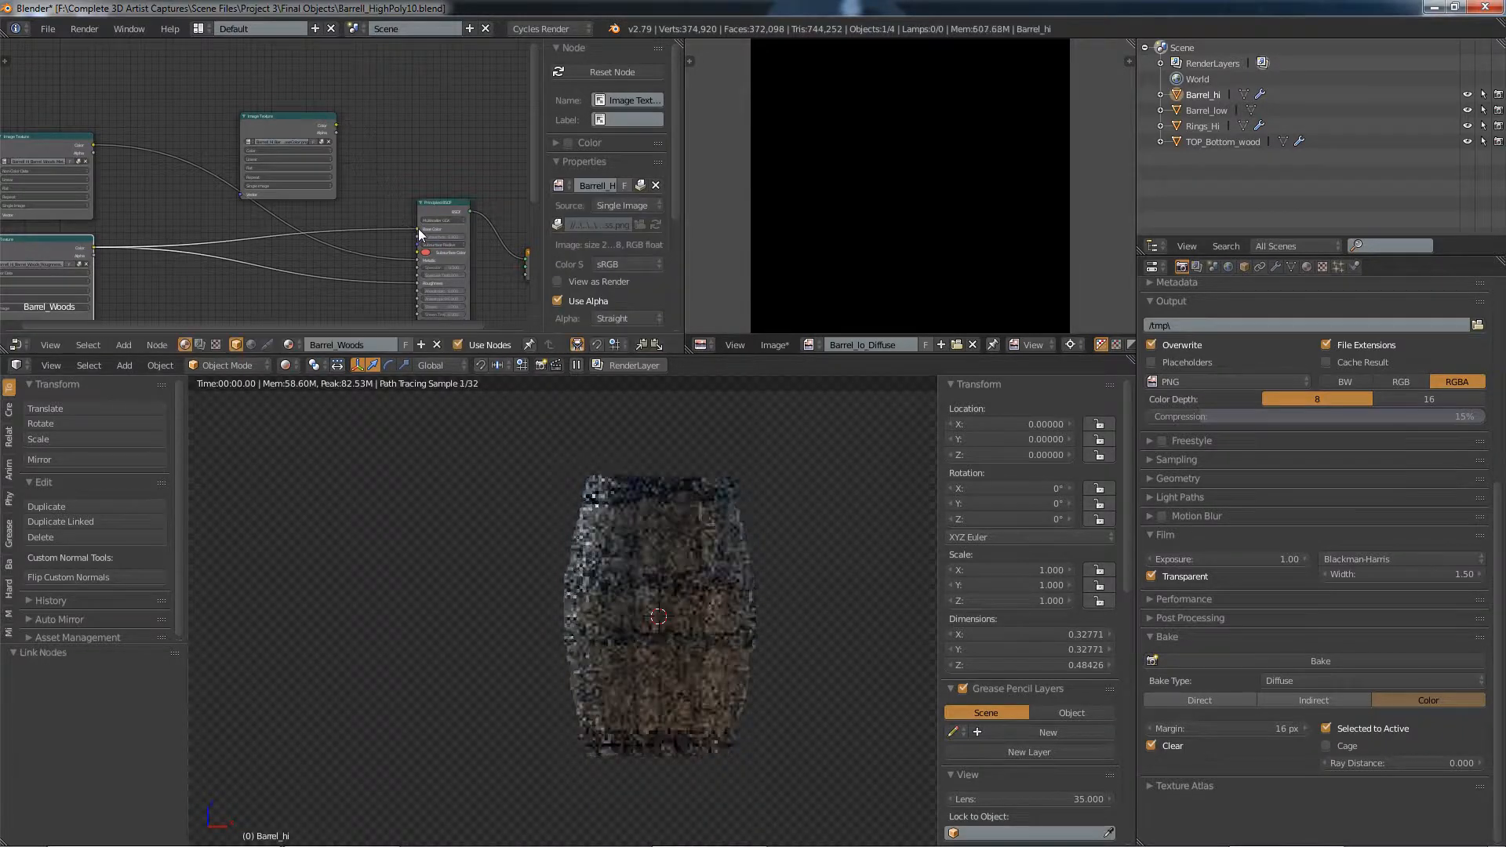
For Rings_Hi, connect the roughness texture's Color output to the Principled shader's Base Color in the MetalRings material
left_click(1210, 127)
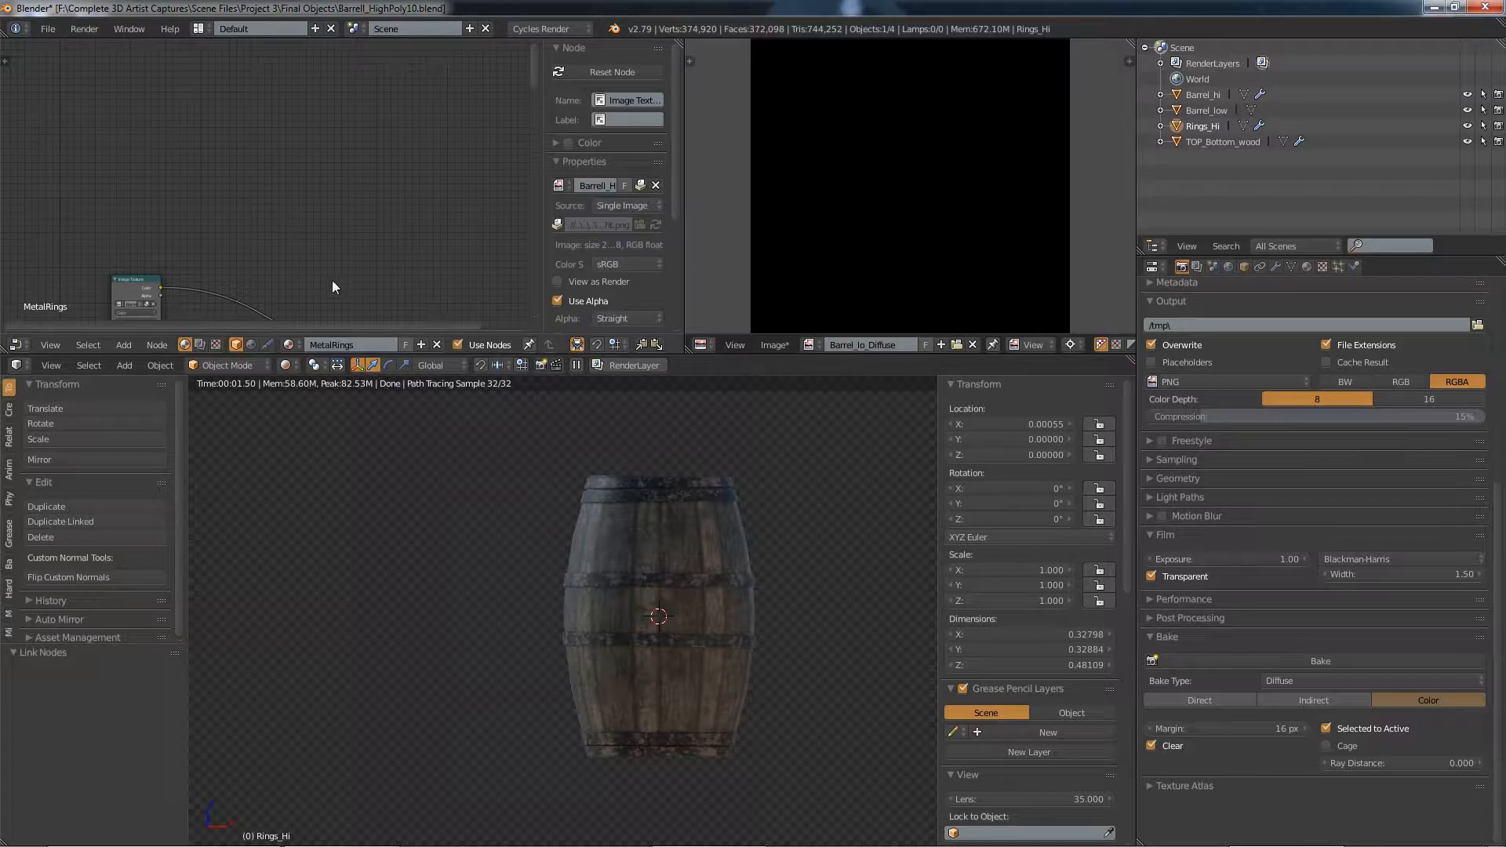
key("Home")
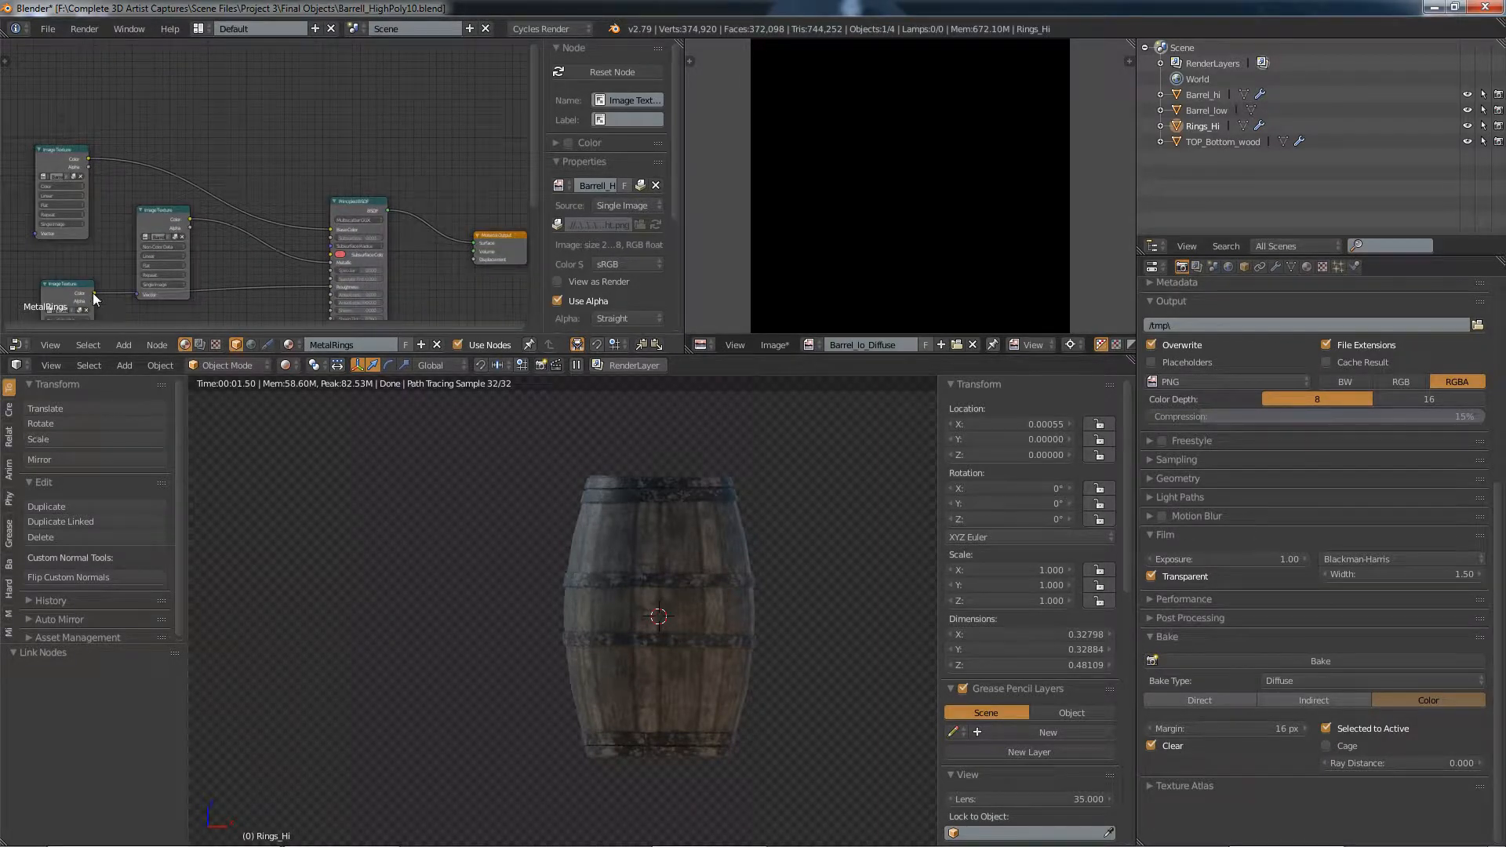
left_click_drag(95, 293, 329, 230)
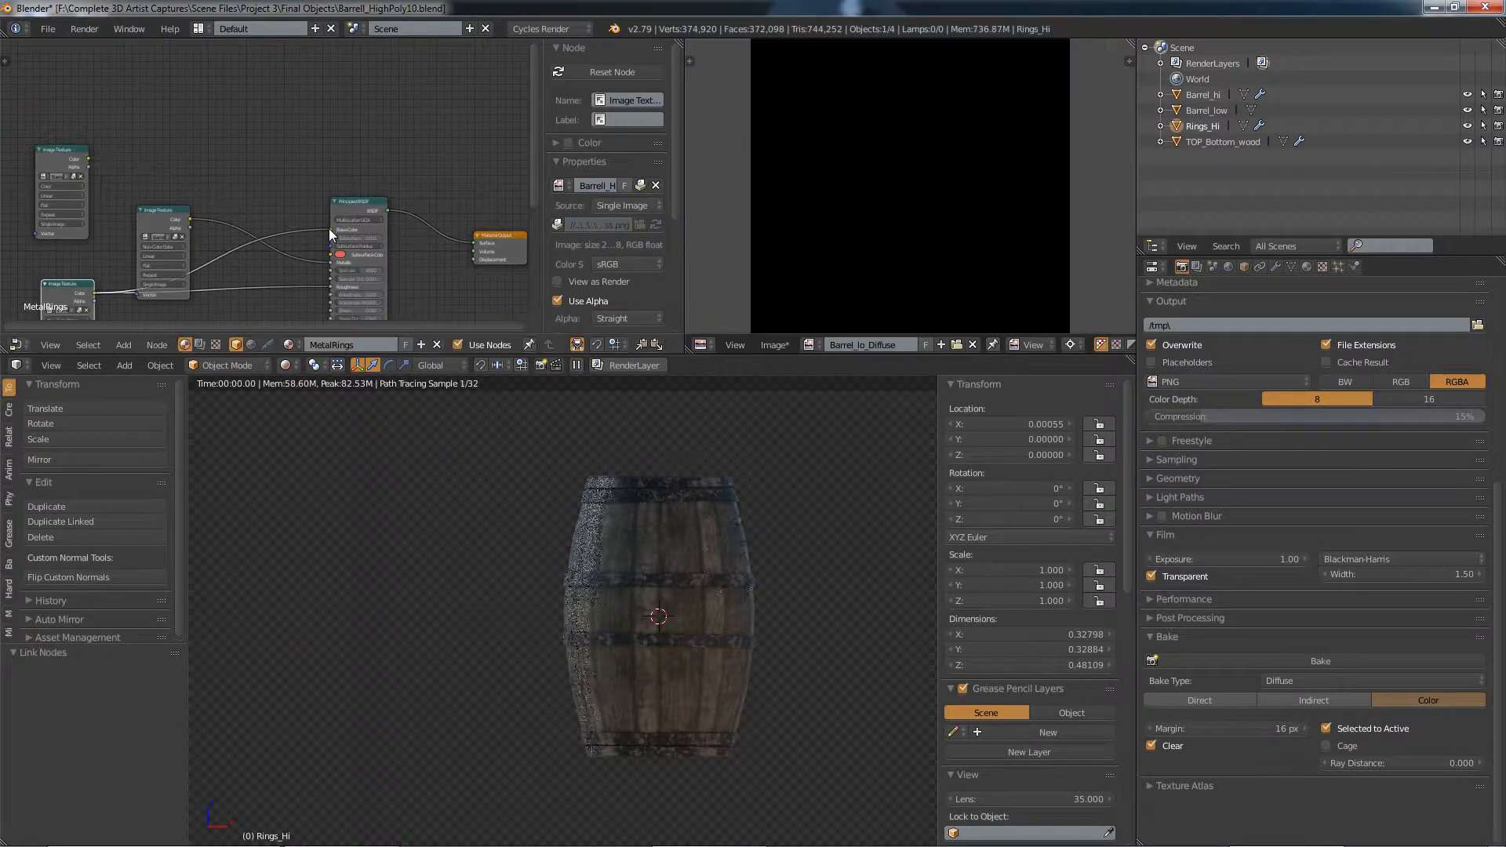
For TOP_Bottom_wood, connect the roughness texture's Color output to the Principled shader's Base Color in its material
left_click(1240, 141)
key("Home")
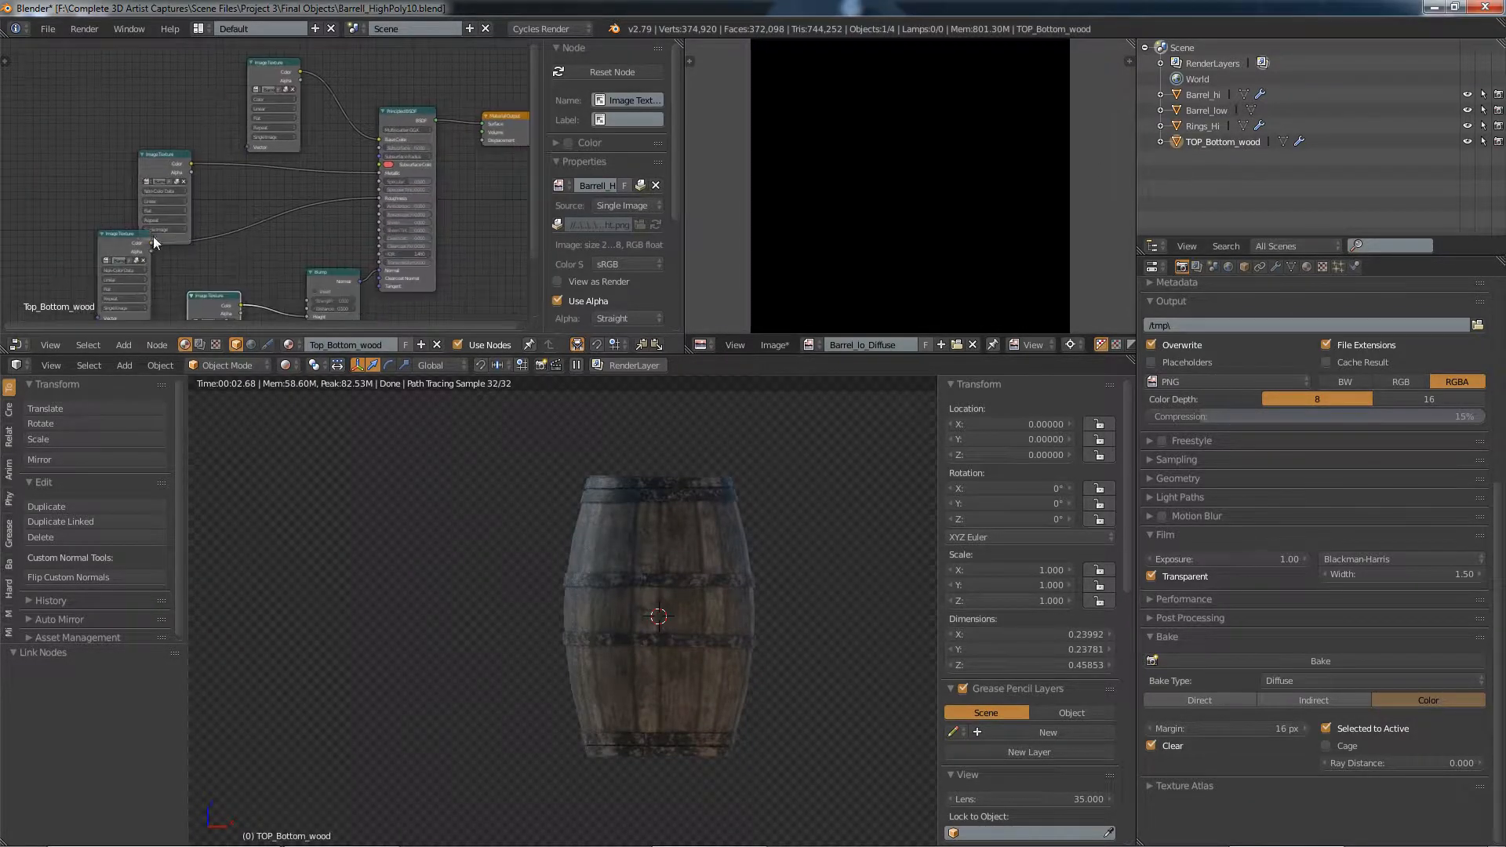
left_click_drag(154, 238, 389, 139)
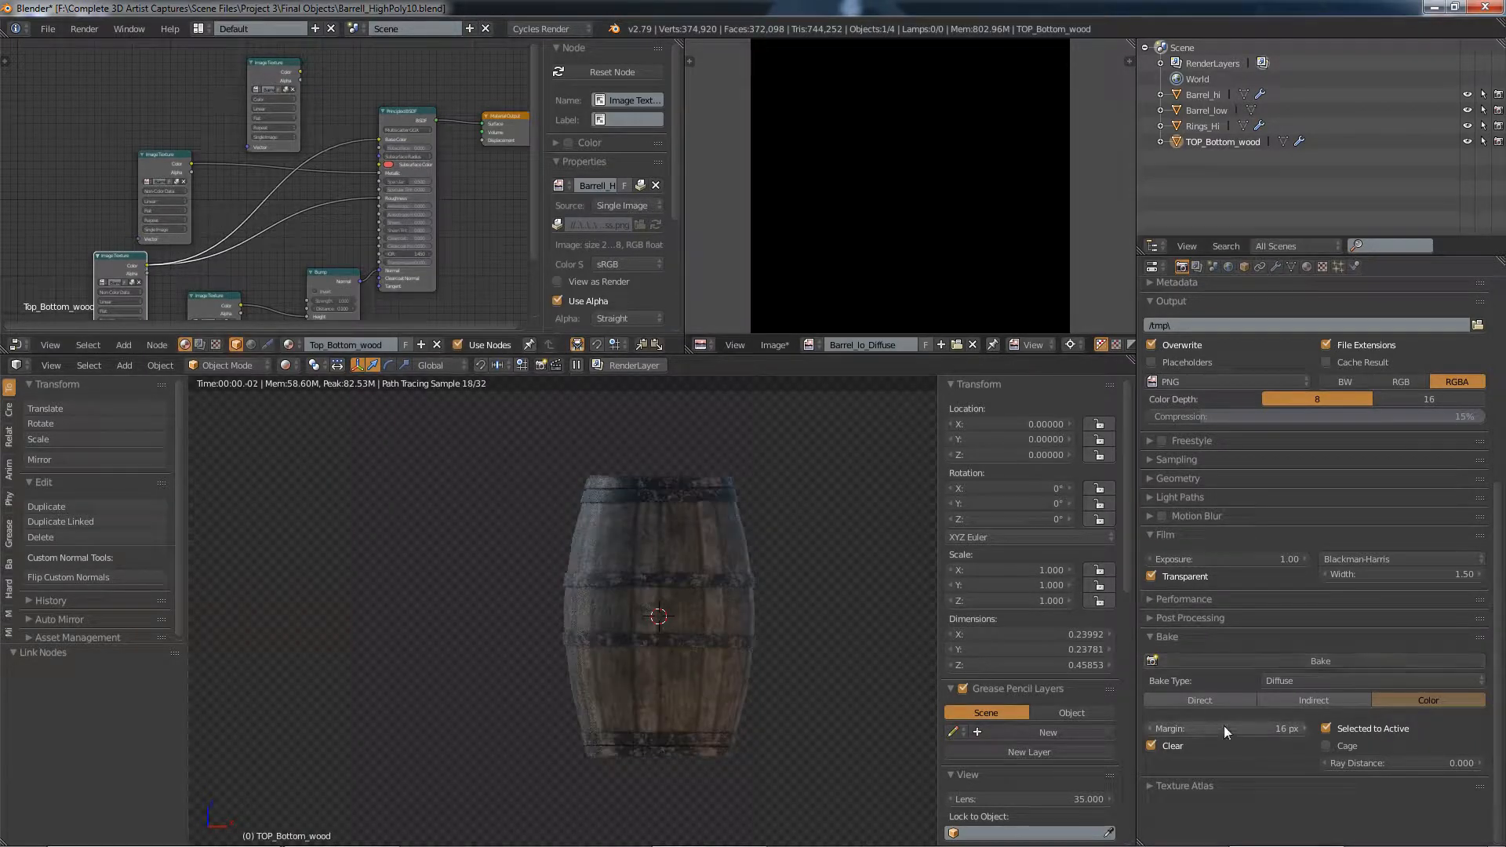
left_click(1287, 679)
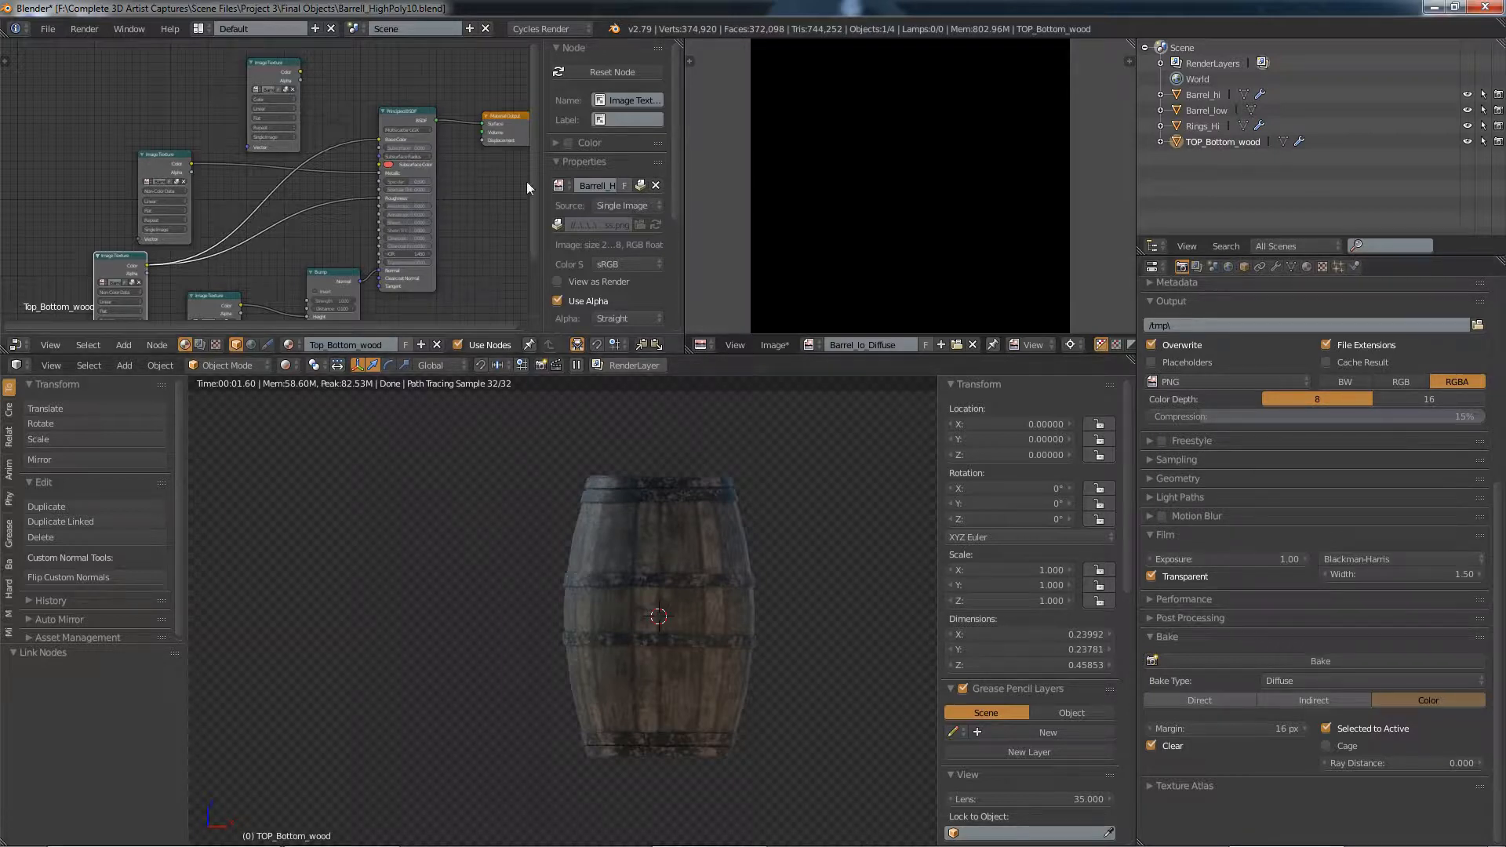
Unlink the diffuse image in the image editor and create a blank 1024 x 1024 px image named Barrel_lo_rough
left_click(973, 345)
left_click(838, 346)
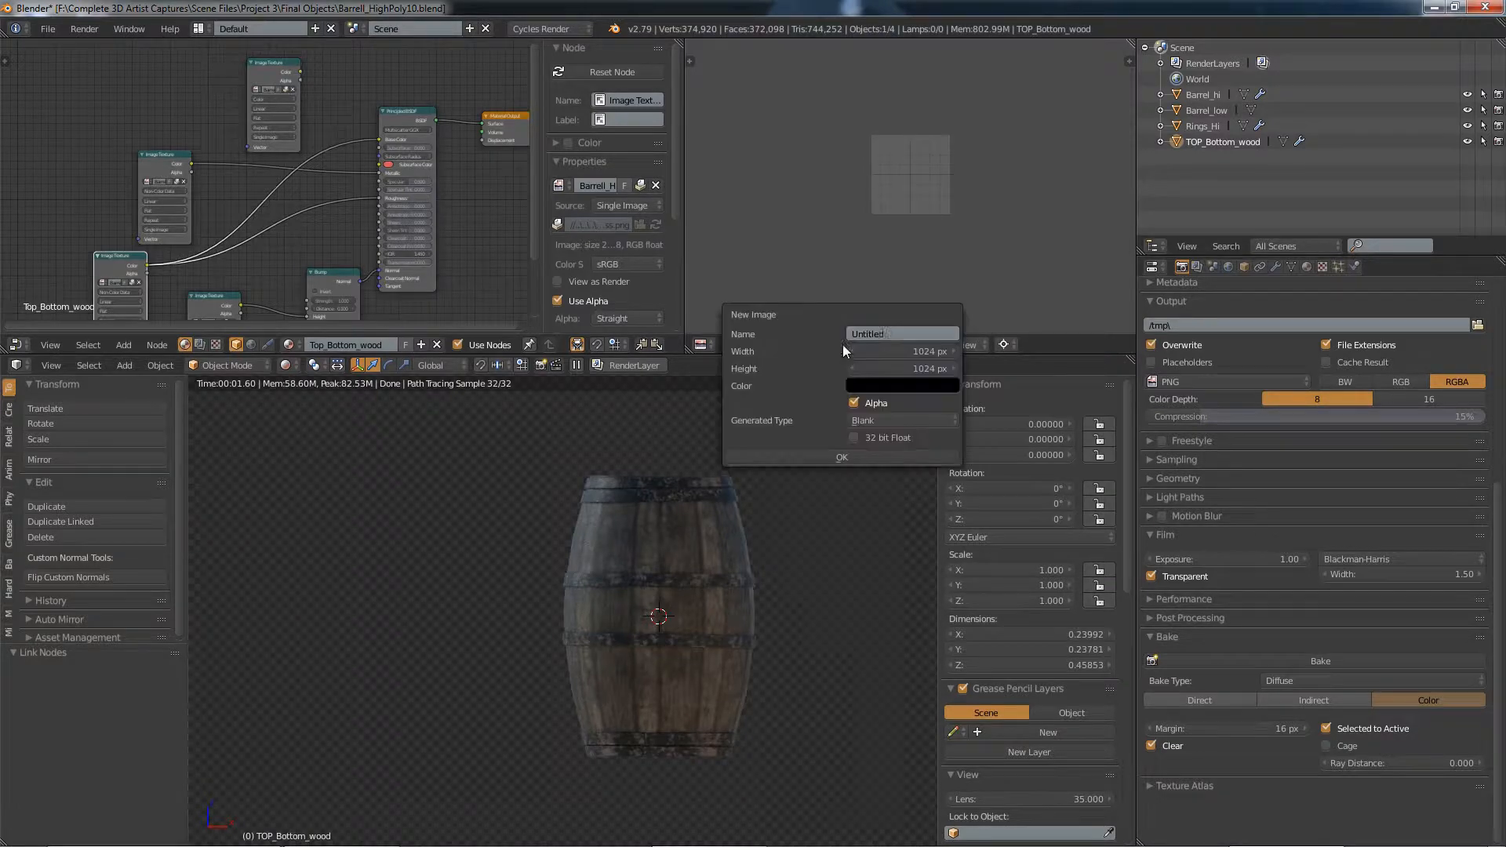
type("Barrel_lo_rough")
left_click(845, 457)
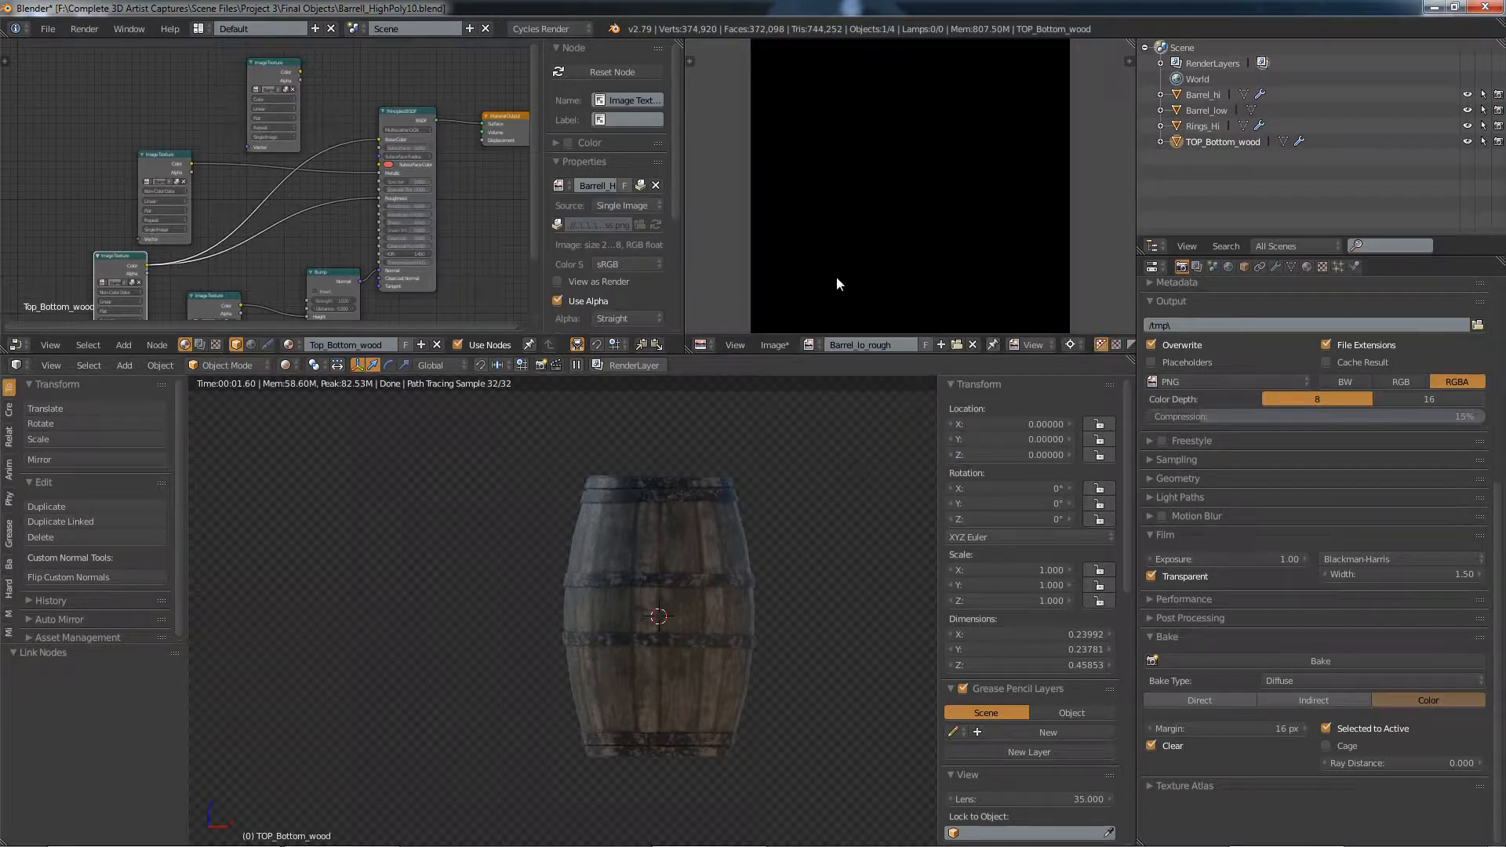
Add an Image Texture node to the Barrel_low material below the diffuse texture node and assign it the Barrel_lo_rough image
middle_click_drag(295, 241, 274, 173)
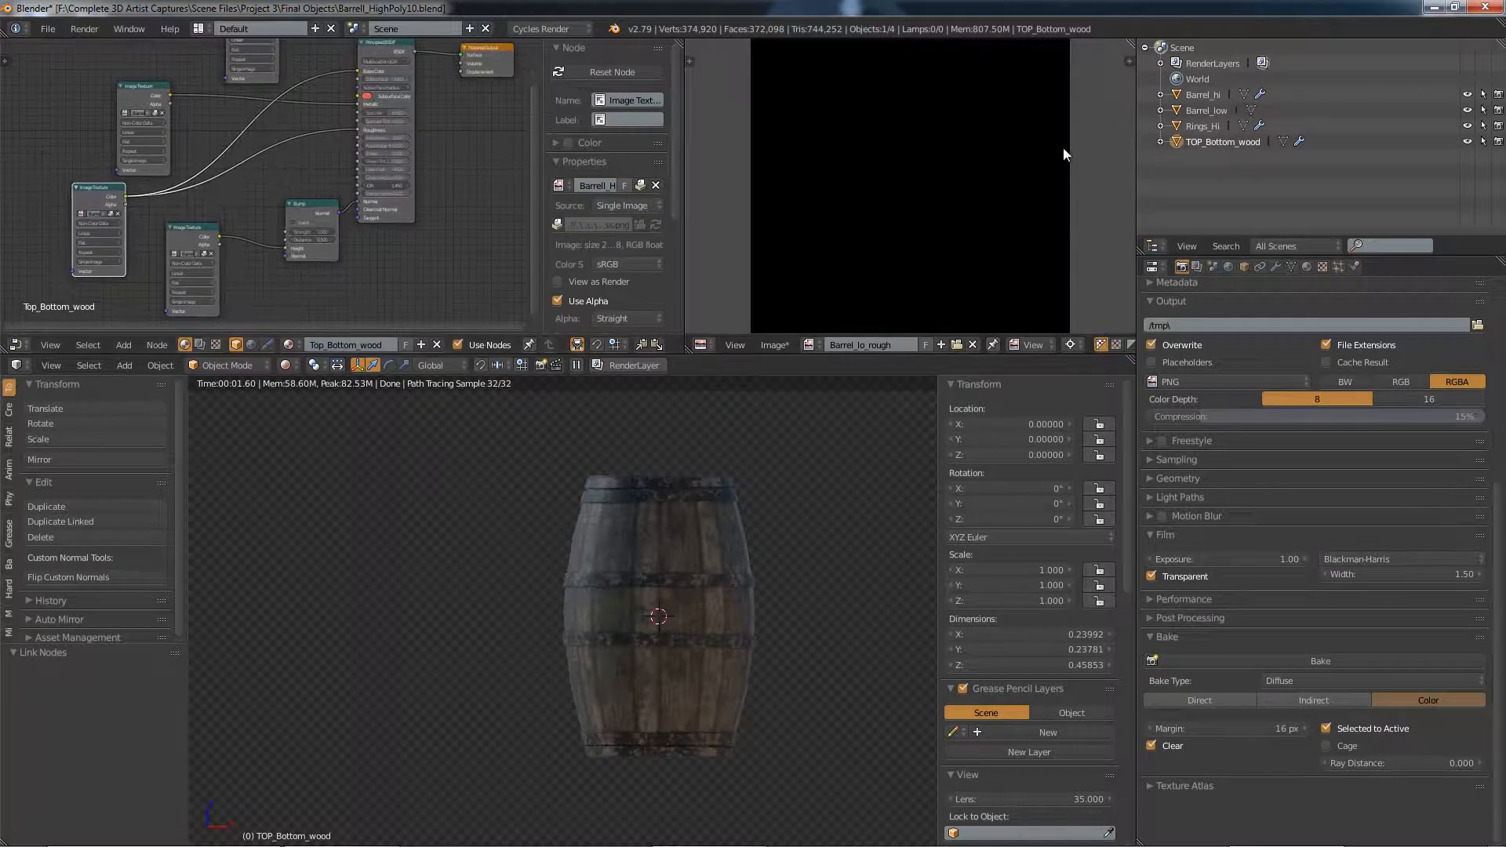
left_click(1208, 110)
key("shift+a")
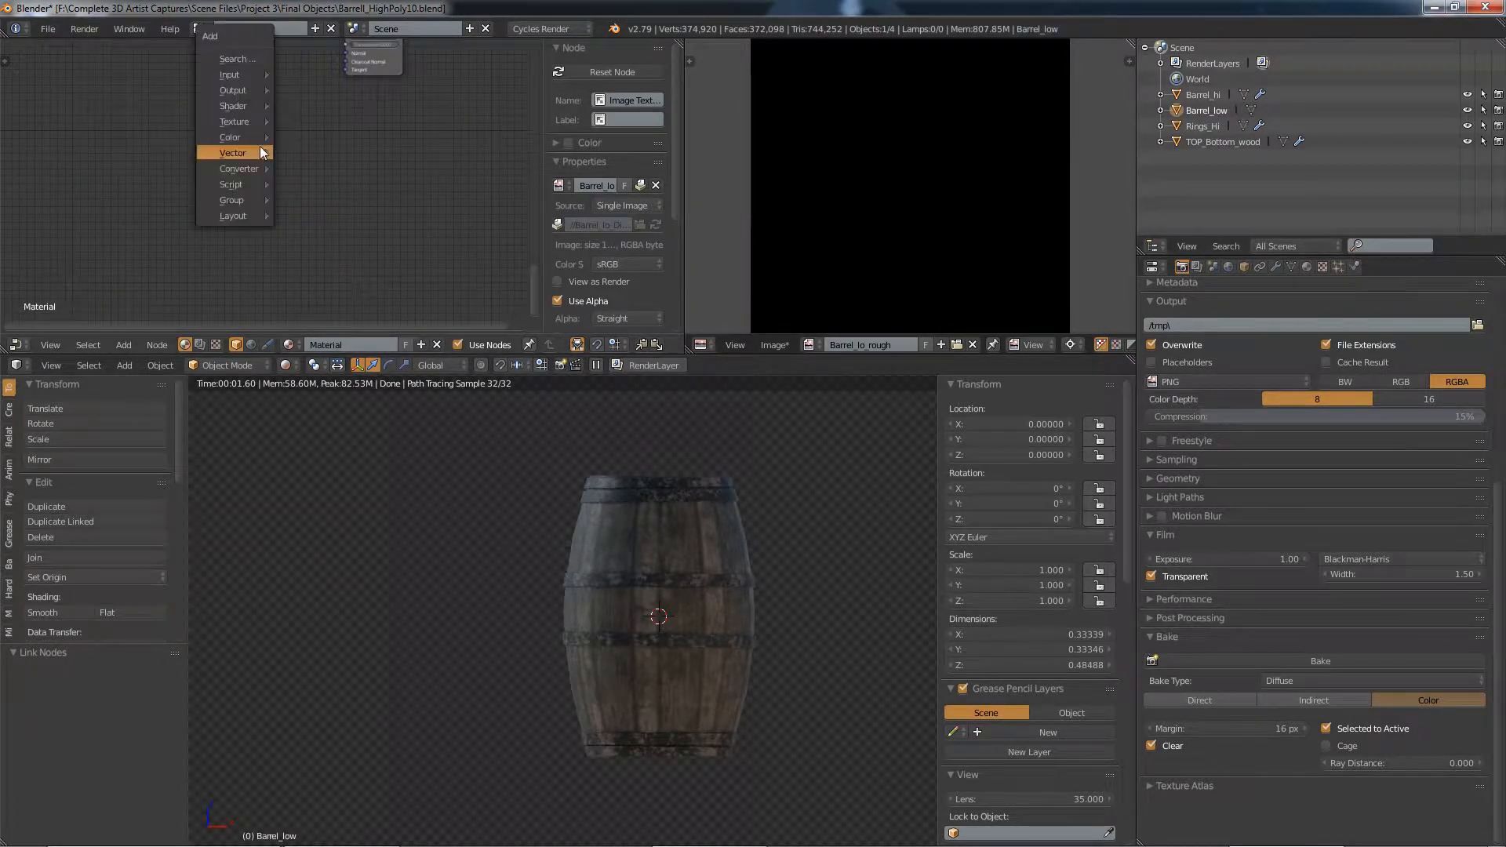
mouse_move(251, 120)
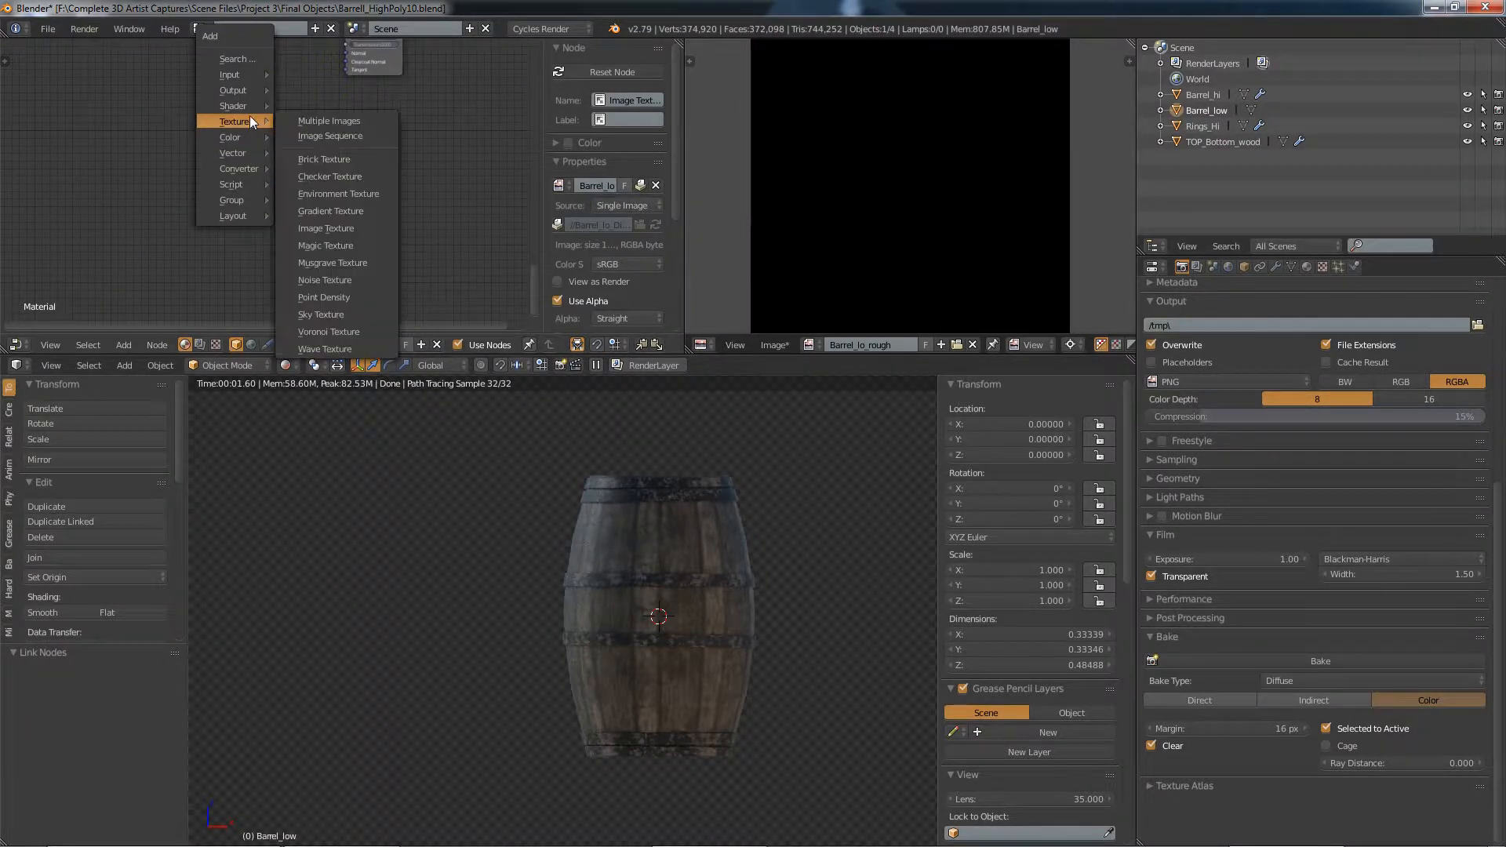
left_click(326, 229)
left_click(201, 66)
middle_click_drag(282, 89, 287, 256)
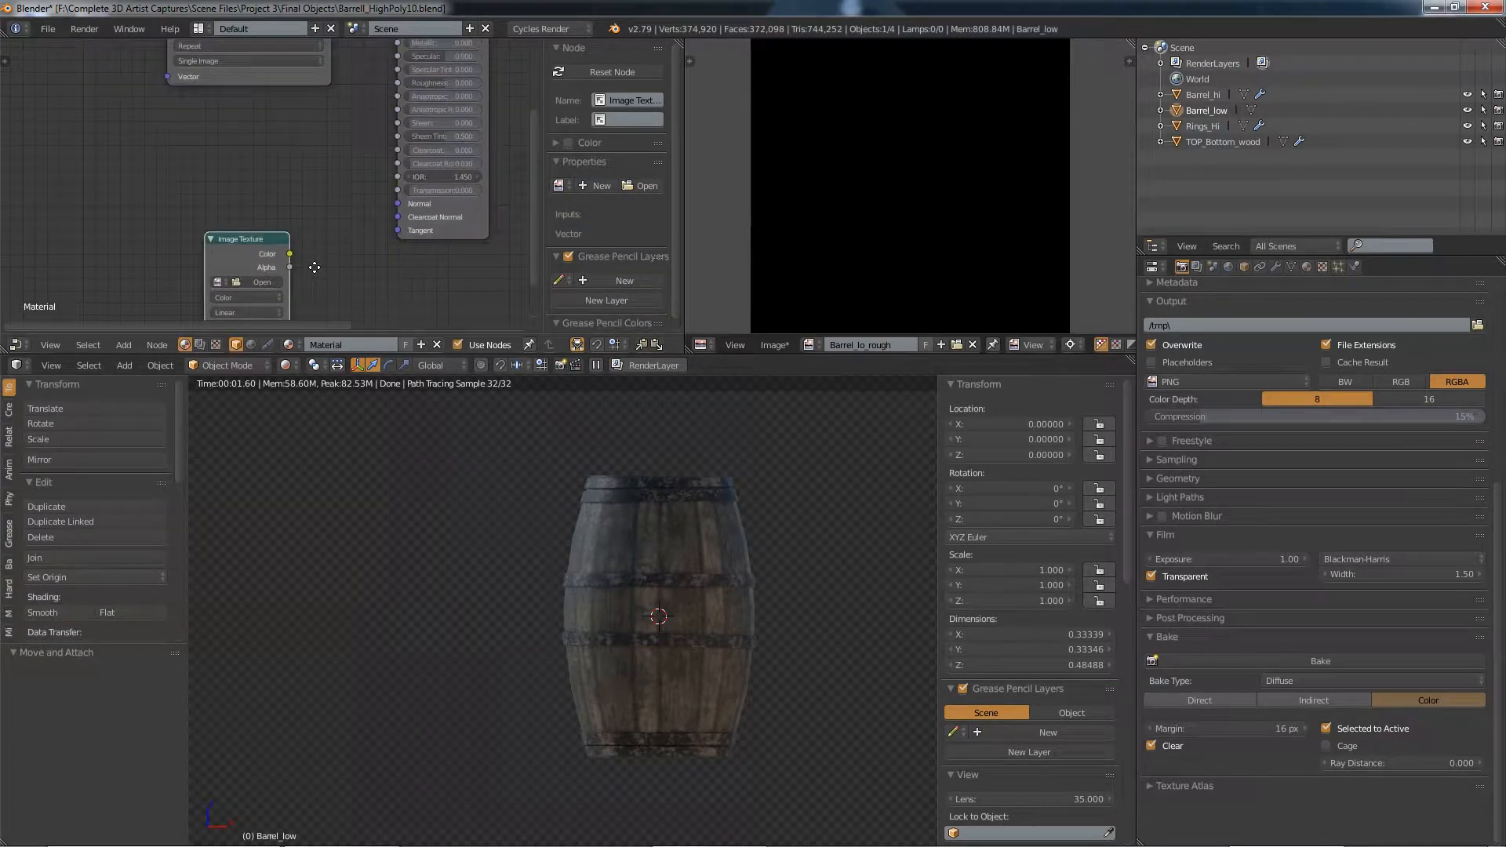
left_click_drag(241, 234, 202, 132)
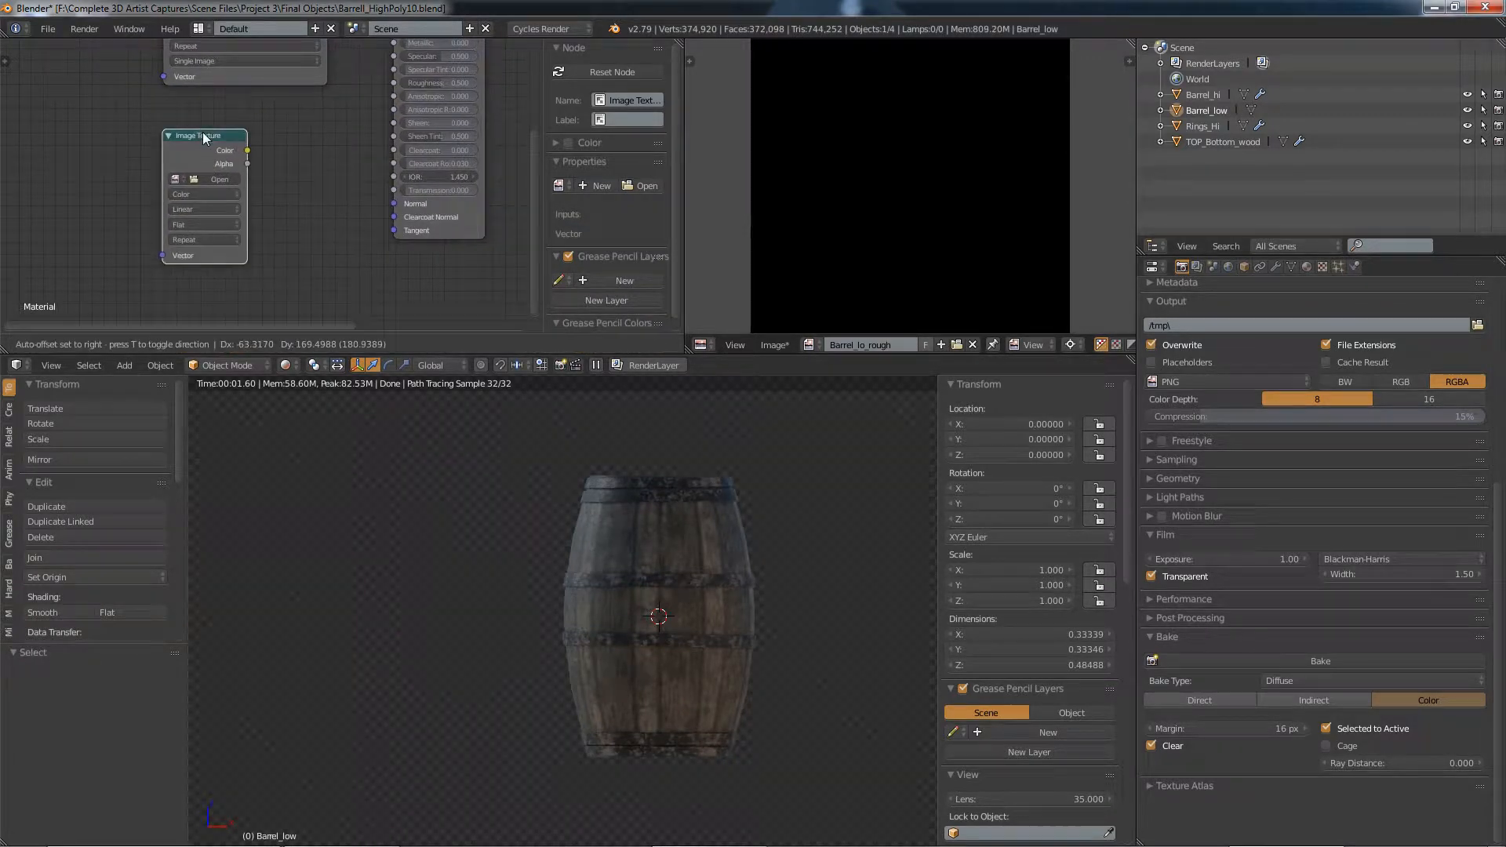
left_click(182, 179)
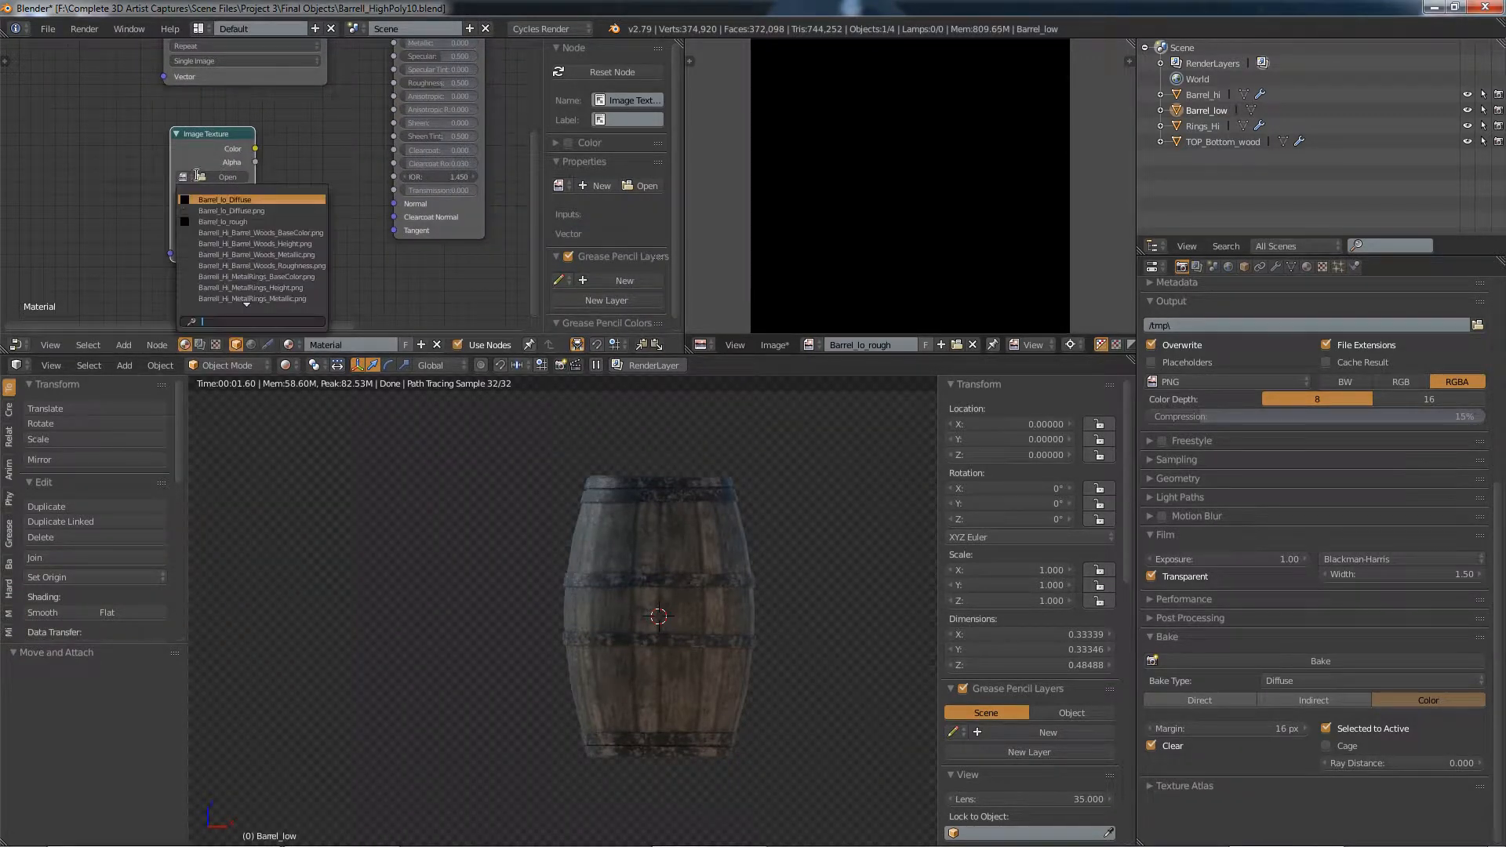
left_click(216, 221)
Connect the Barrel_lo_rough texture's Color output to the Principled shader's Roughness and set the texture to Non-Color Data
middle_click_drag(328, 120, 261, 273)
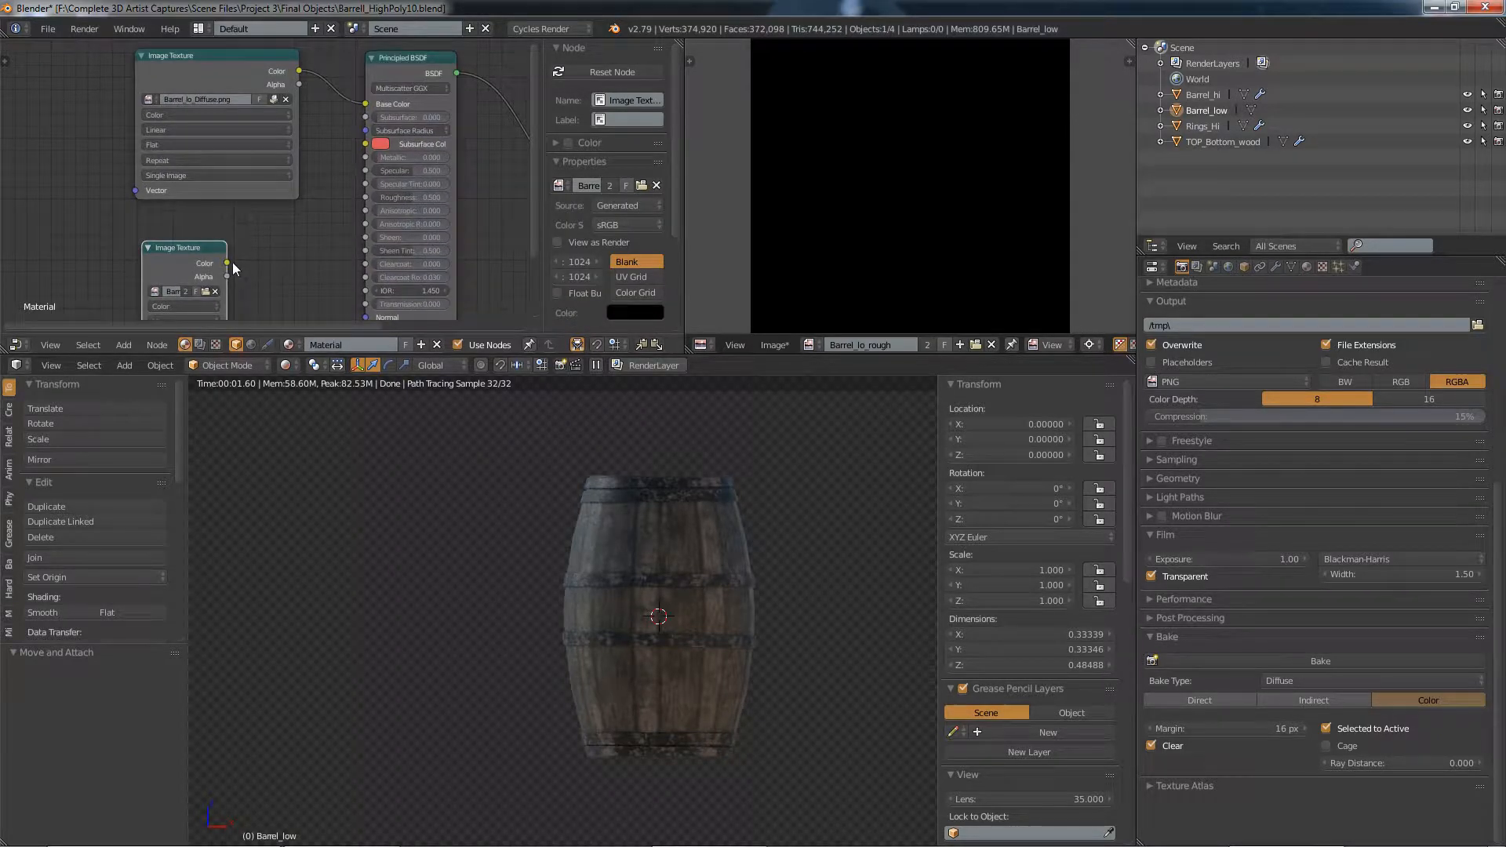
left_click_drag(230, 262, 366, 197)
middle_click_drag(216, 299, 260, 218)
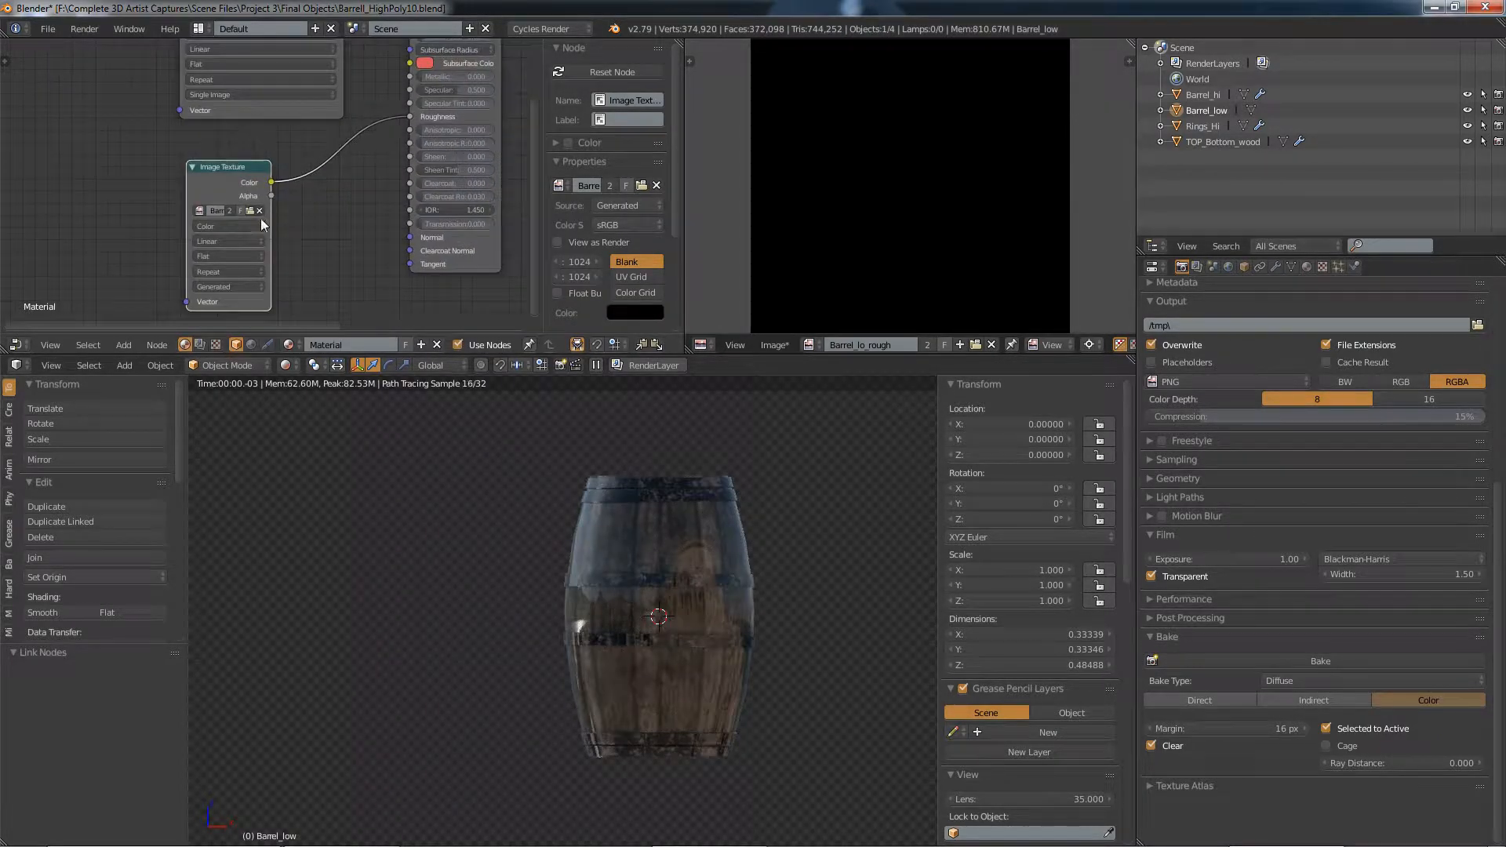
left_click(213, 226)
left_click(217, 195)
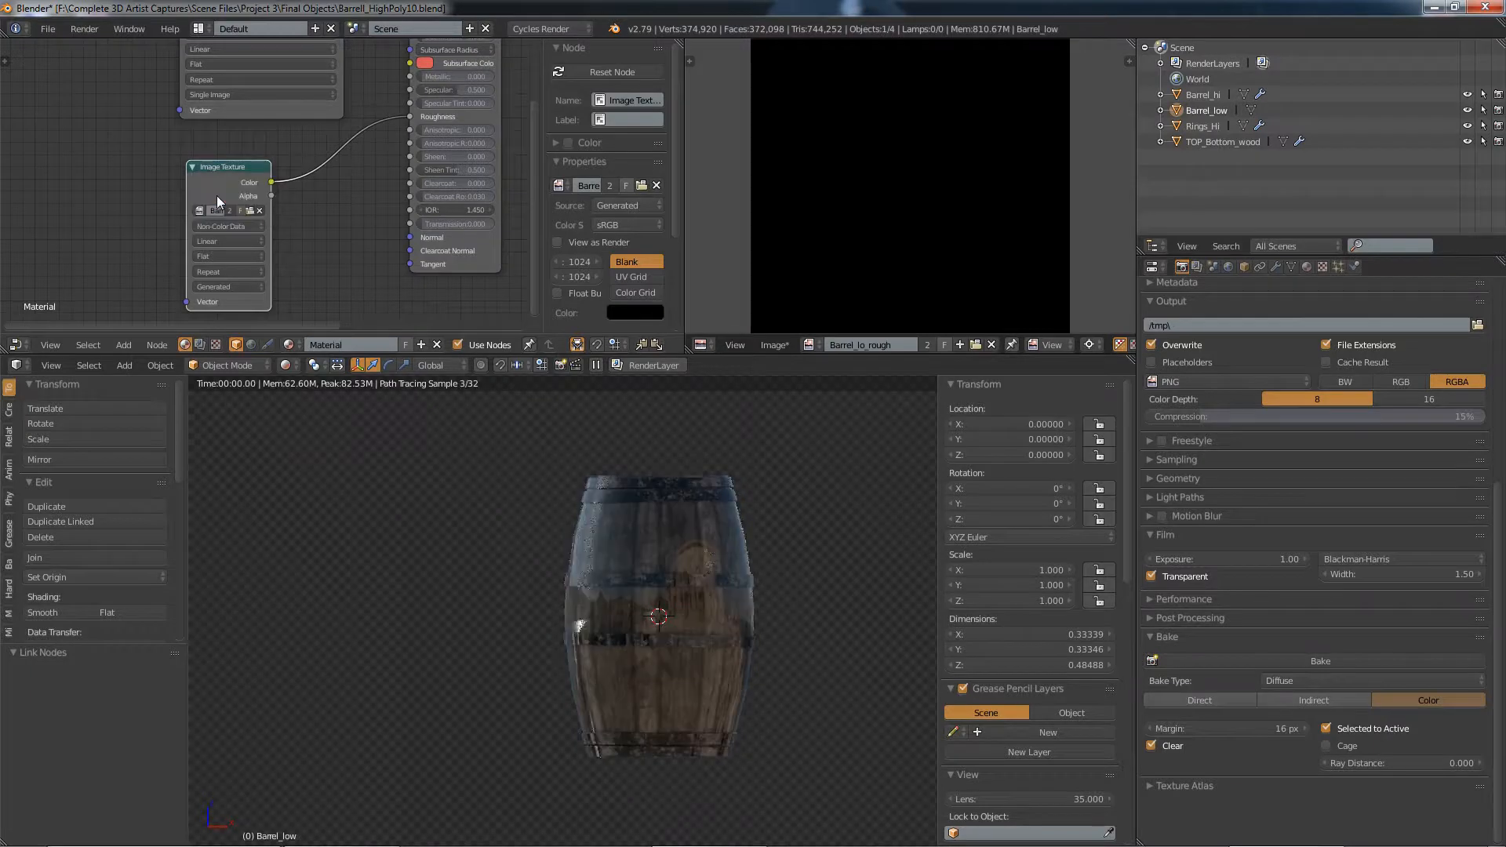
left_click_drag(228, 169, 224, 163)
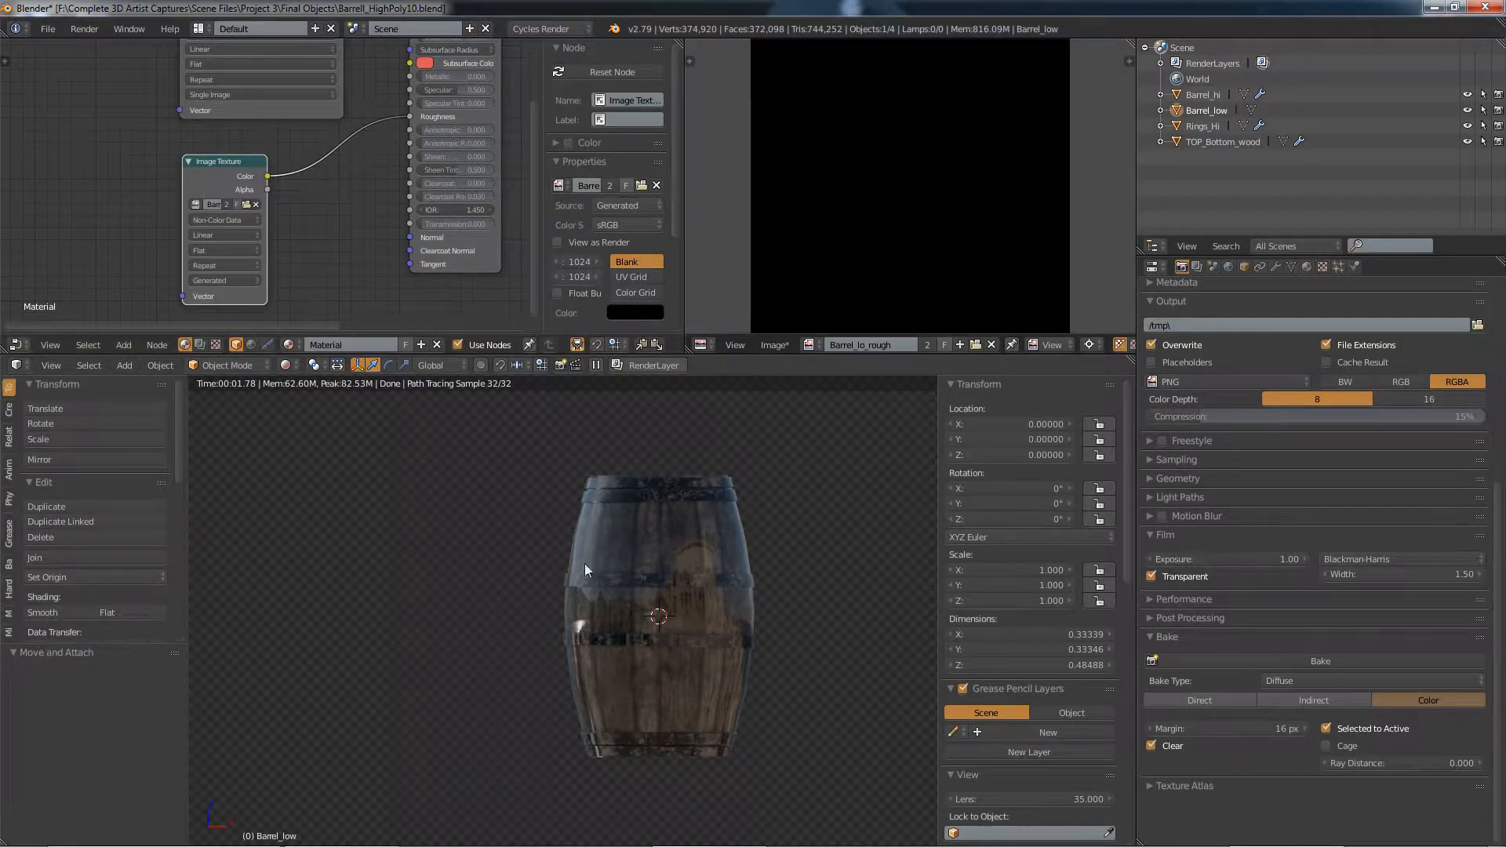
Return the viewport to Solid shading and leave local view to show all the barrel objects
left_click(285, 365)
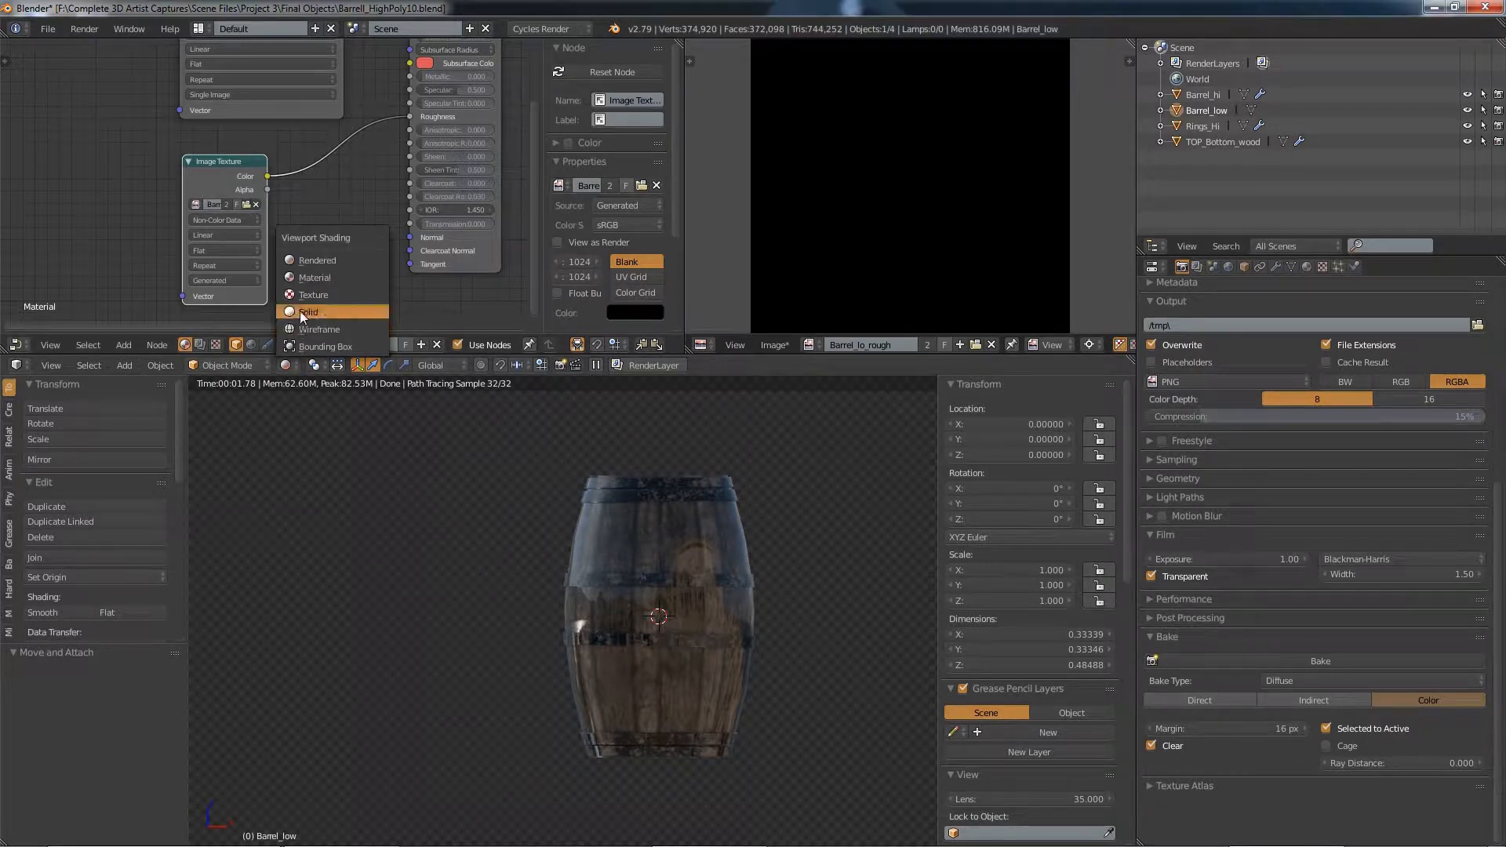
left_click(300, 311)
key("KP_Divide")
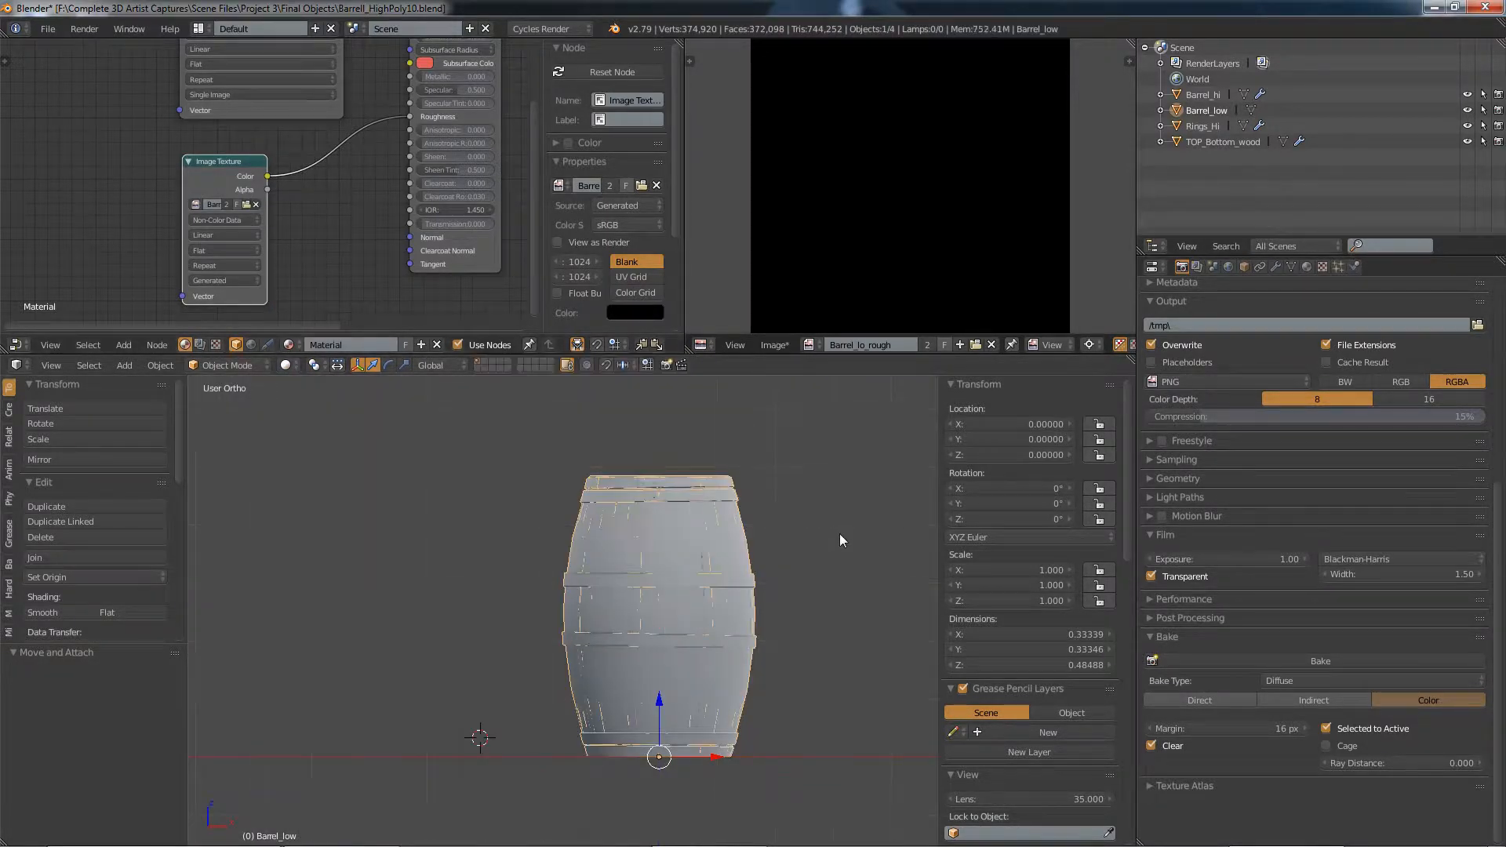
scroll(731, 515, "up", 5)
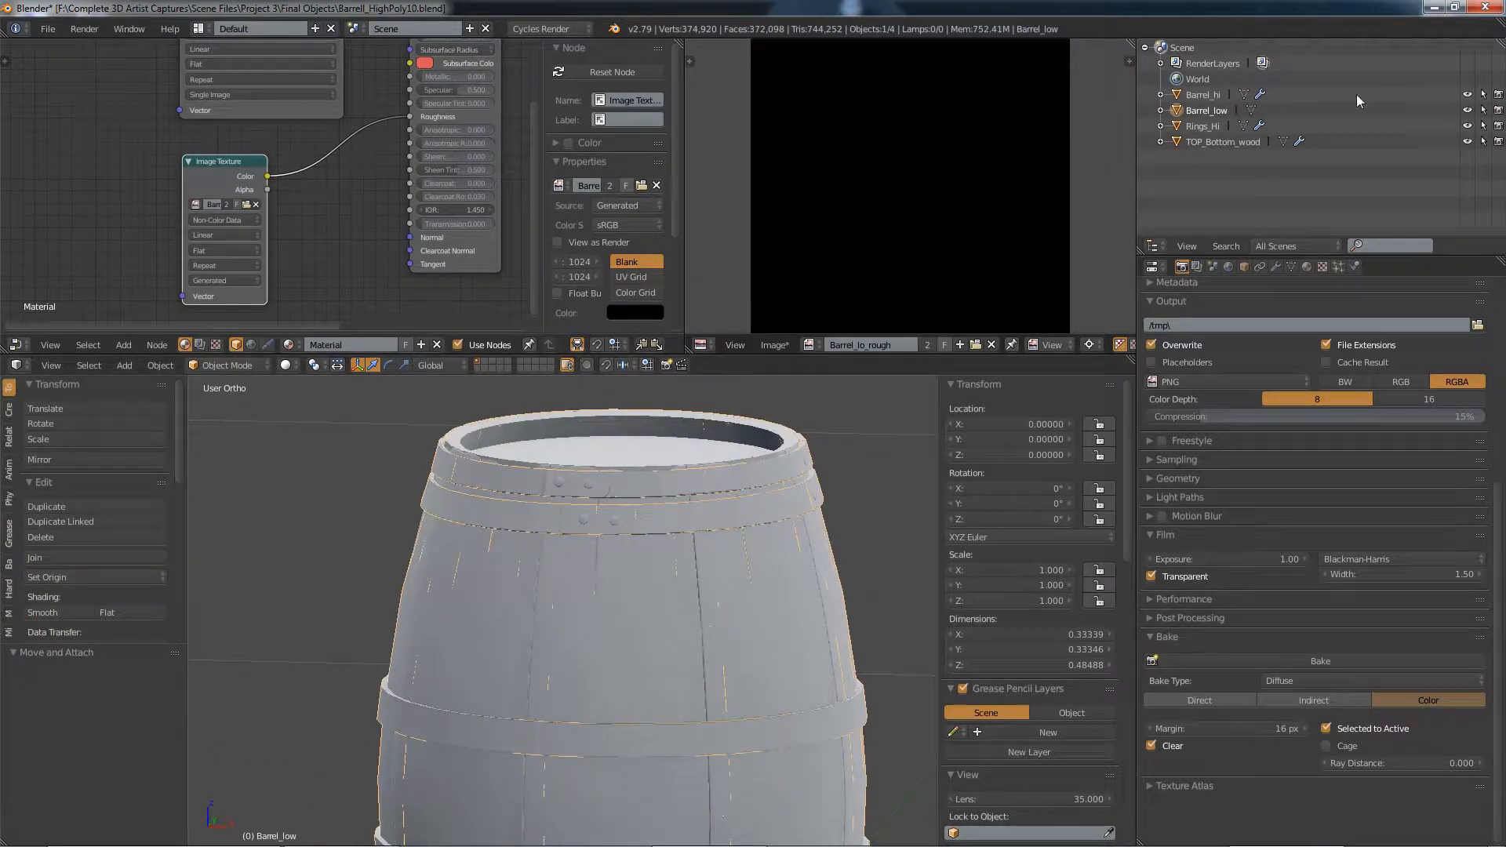
Select Barrel_hi, Rings_Hi and TOP_Bottom_wood together, and add Barrel_low last as the active object
left_click(1186, 96)
left_click(1184, 127, "ctrl")
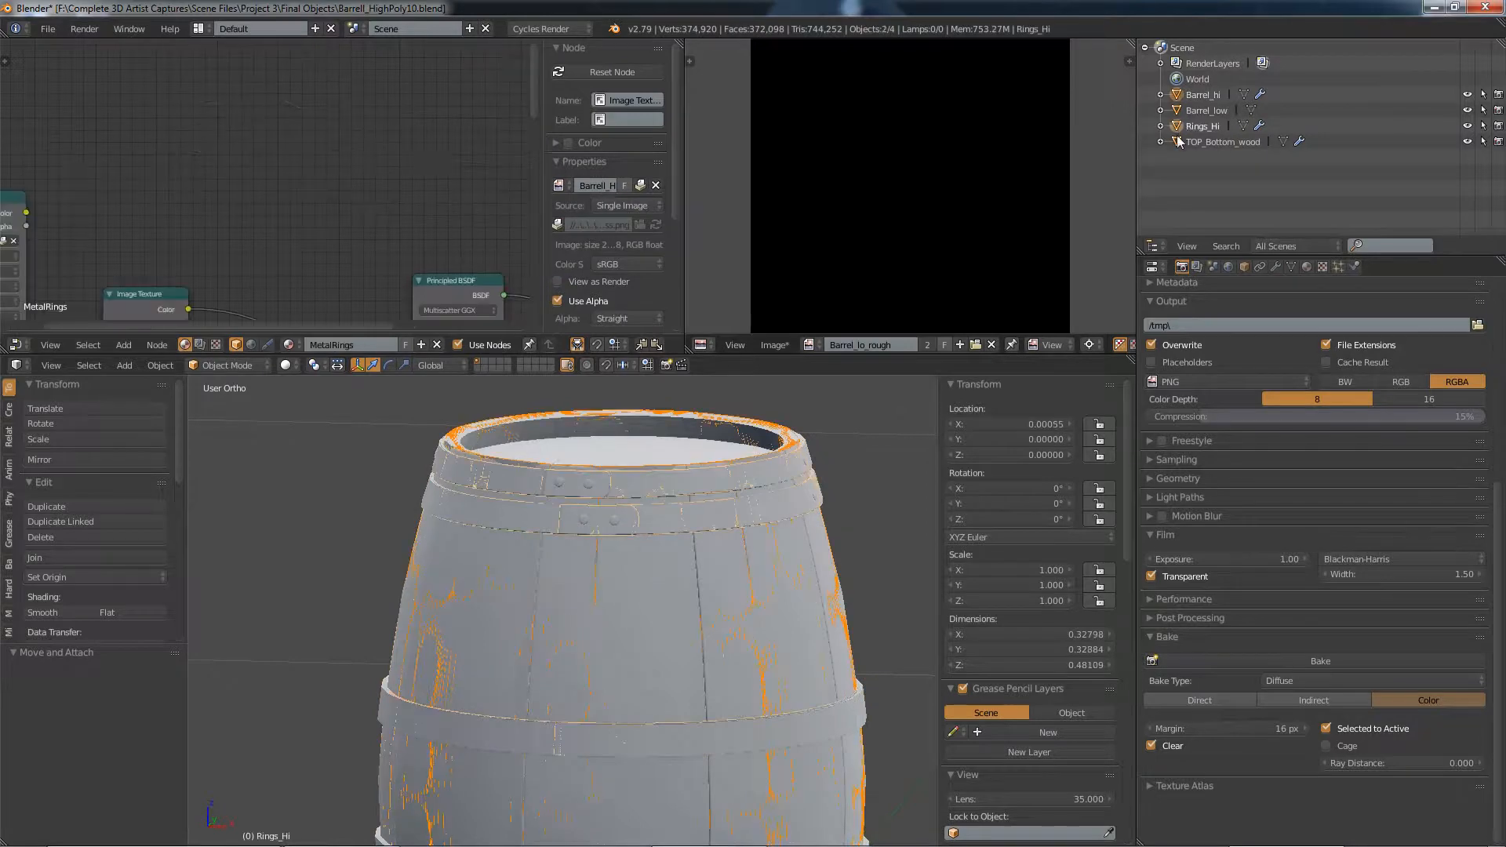
left_click(1181, 144, "ctrl")
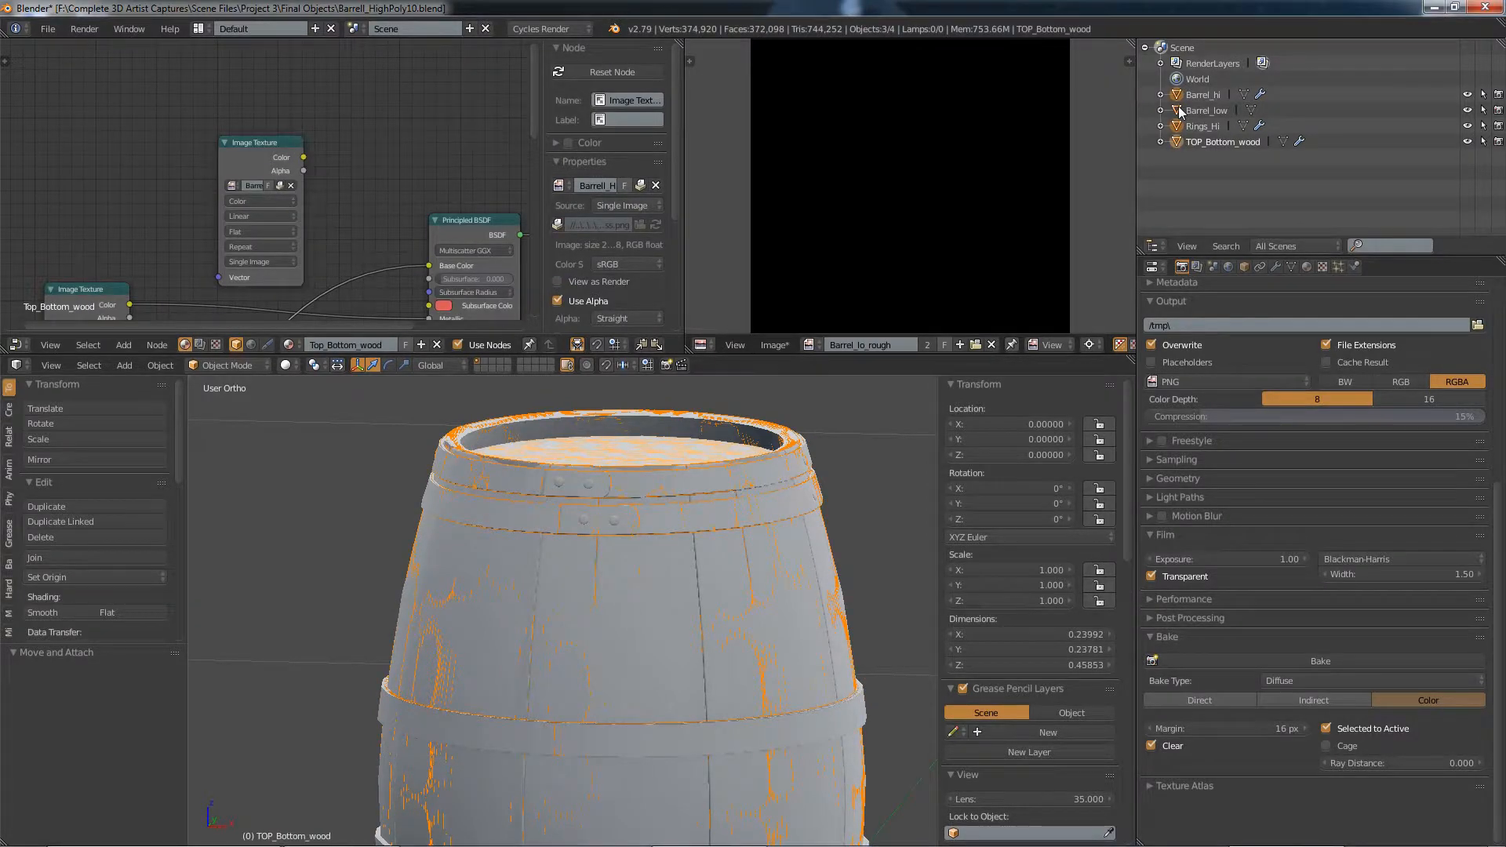
left_click(1181, 112, "ctrl")
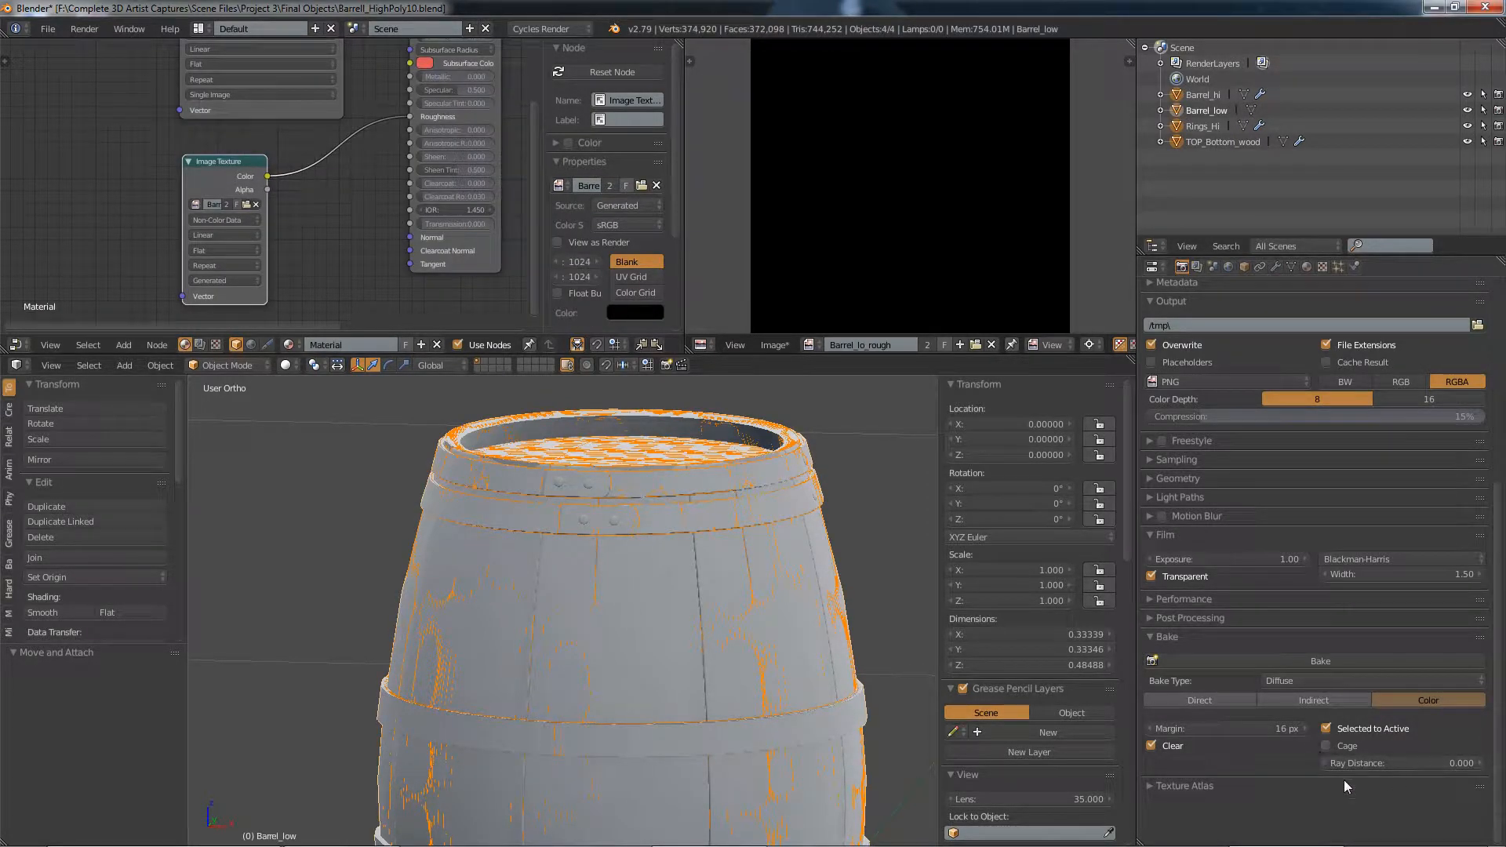
Bake the selected high-poly objects onto Barrel_low and save the baked image as Barrel_lo_rough.png in the Final Objects folder
left_click(1315, 662)
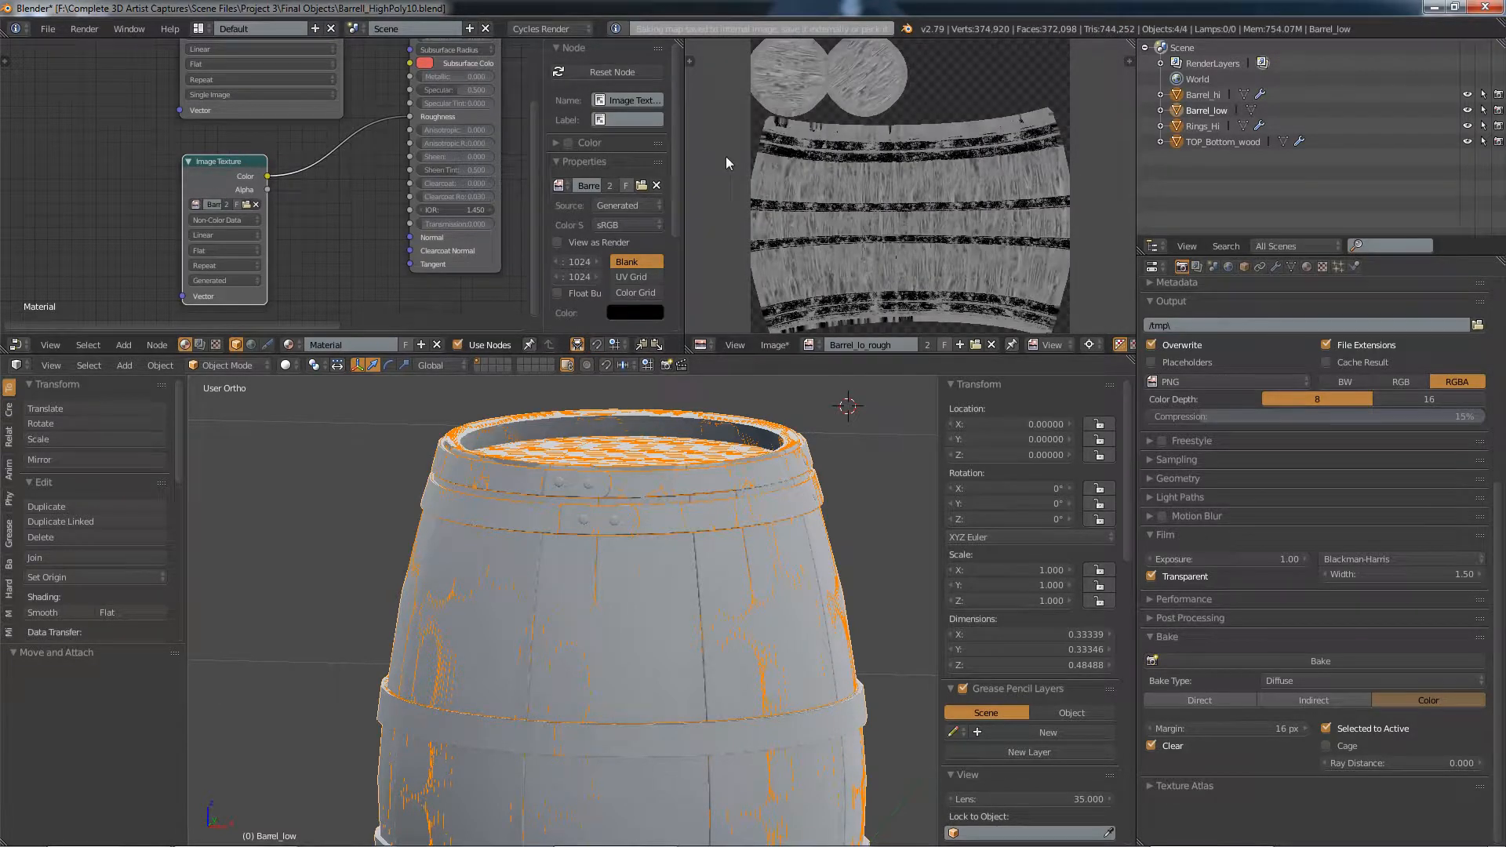
scroll(902, 235, "up", 4)
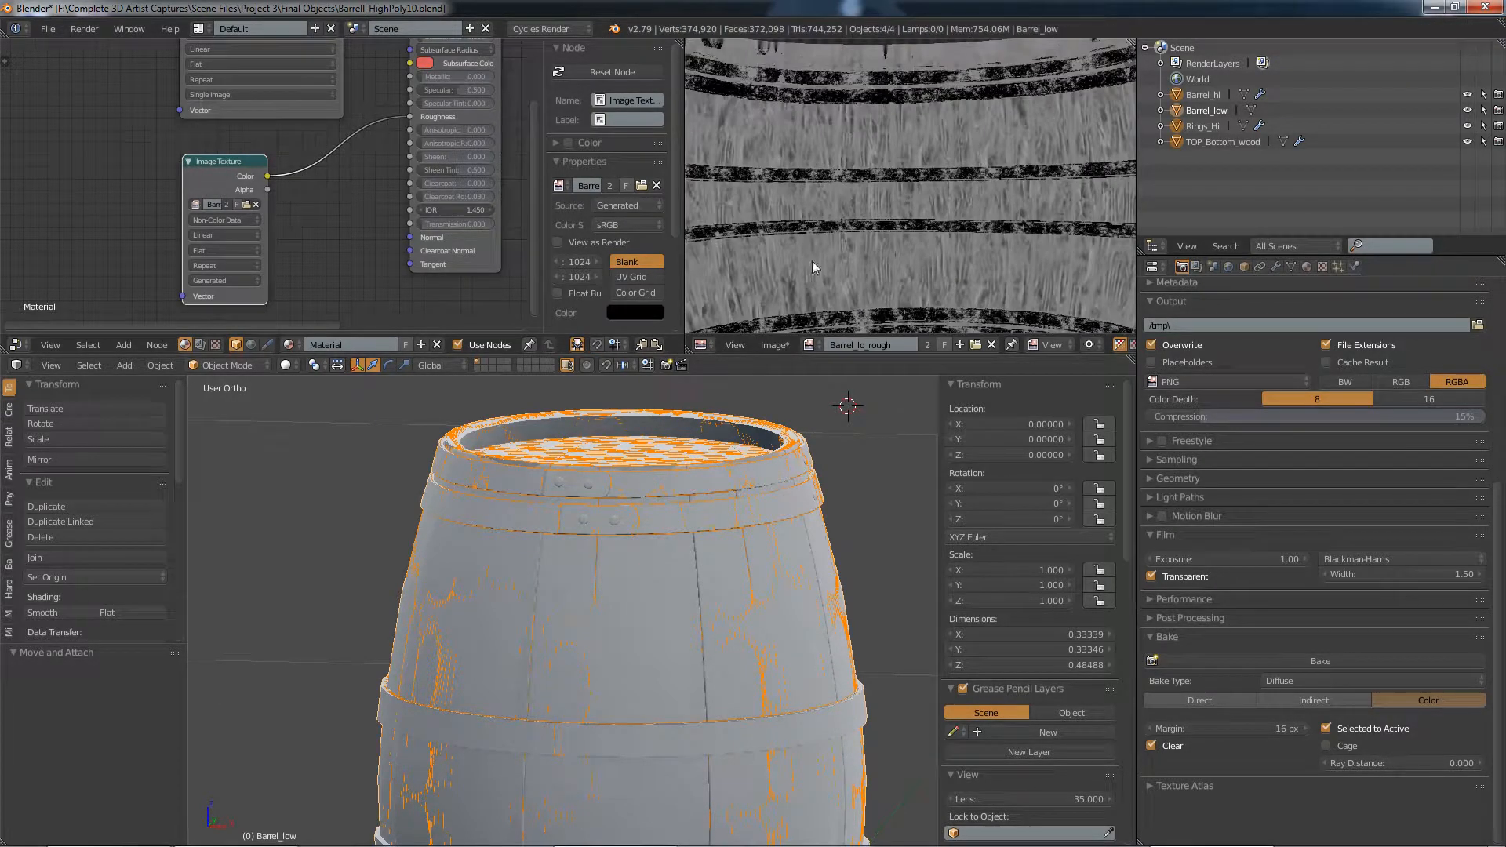
left_click(774, 345)
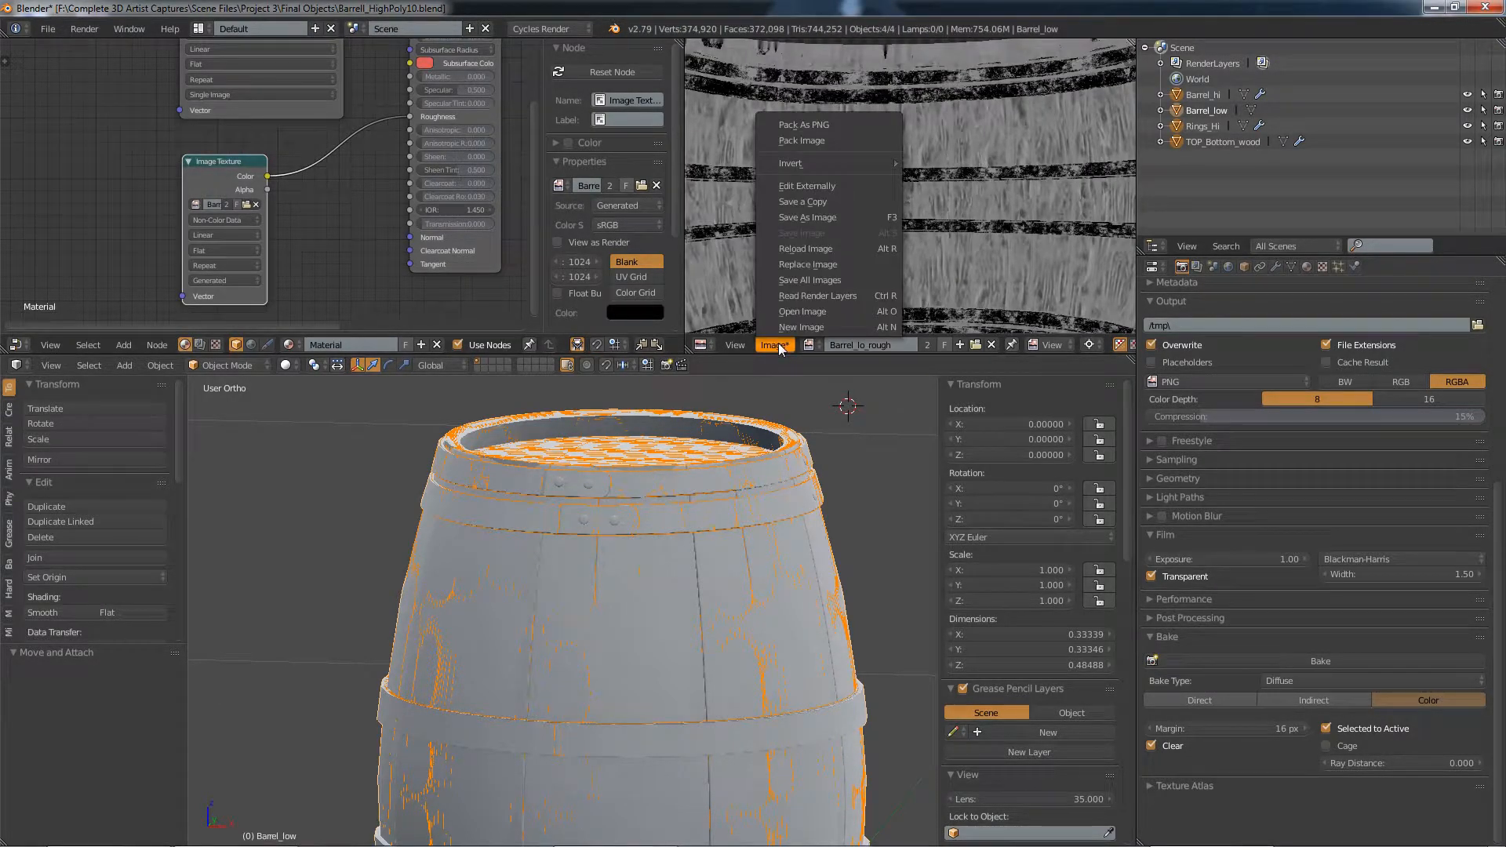
left_click(831, 214)
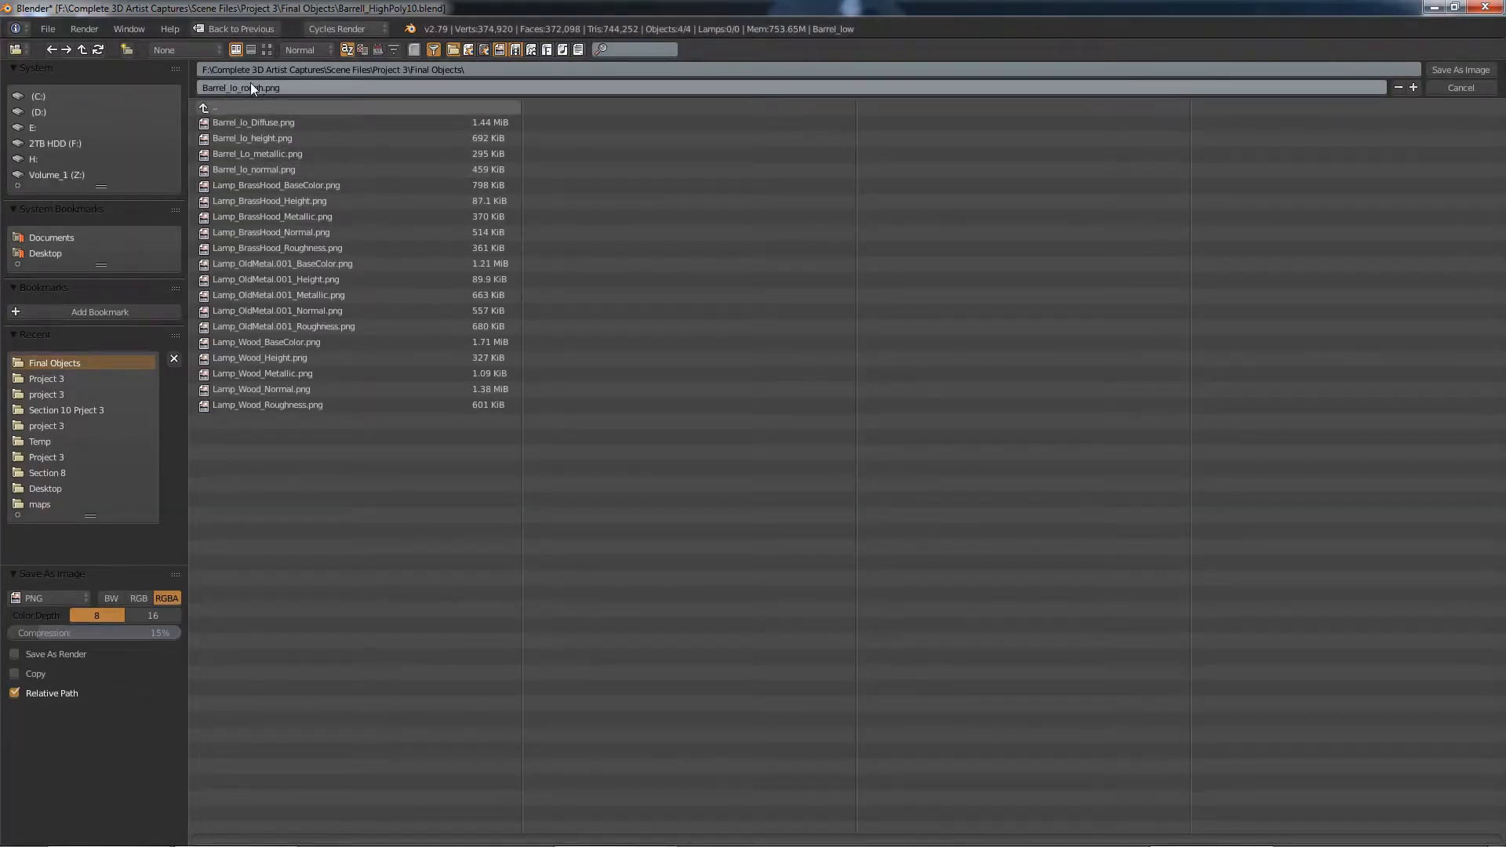
left_click(1483, 74)
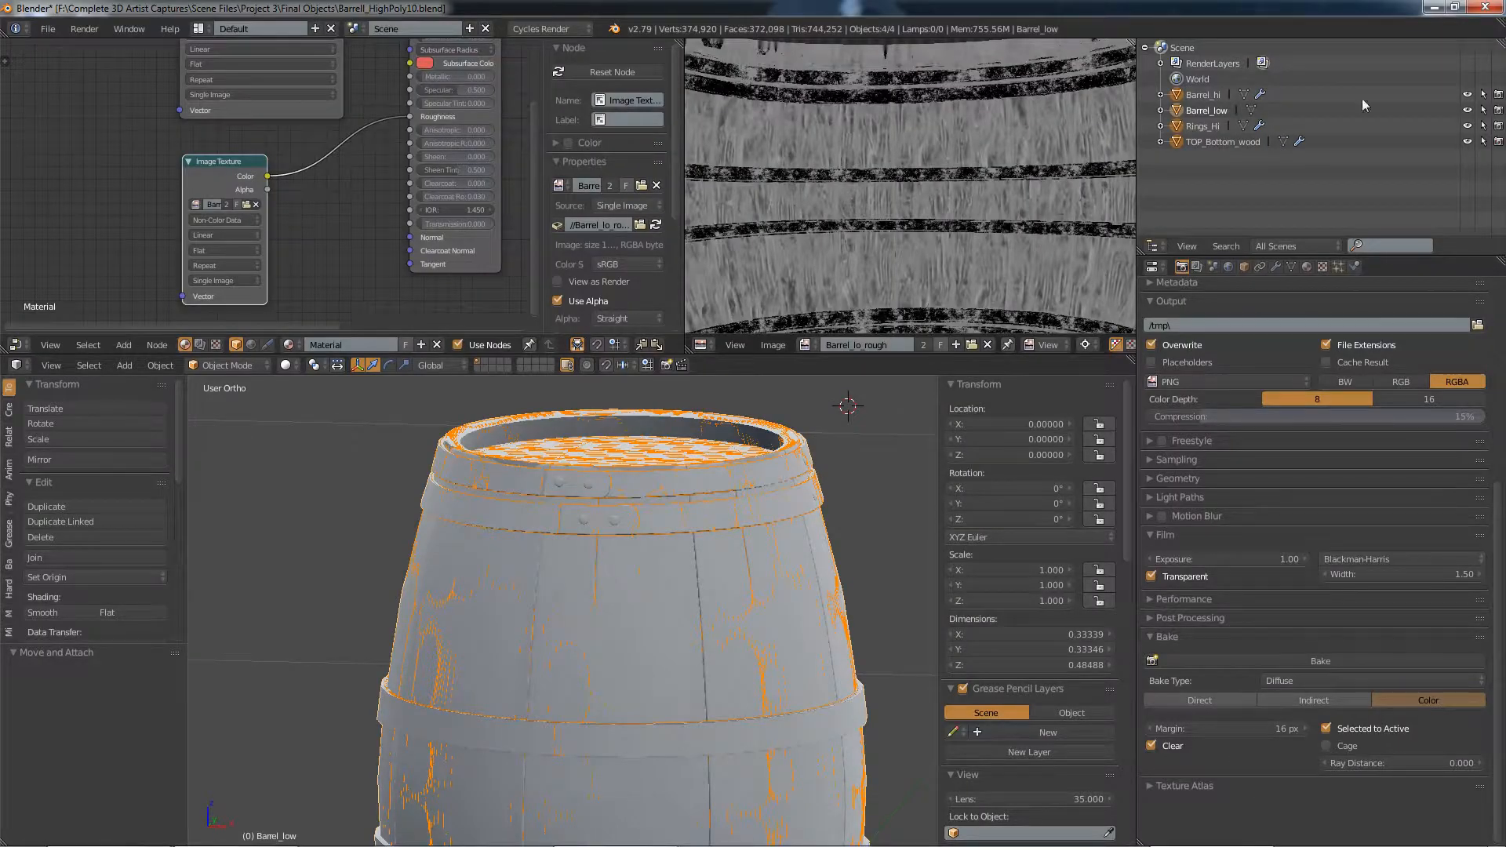
Select only Barrel_low, isolate it in local view and switch the viewport to Rendered shading to inspect the barrel
scroll(294, 210, "down", 3)
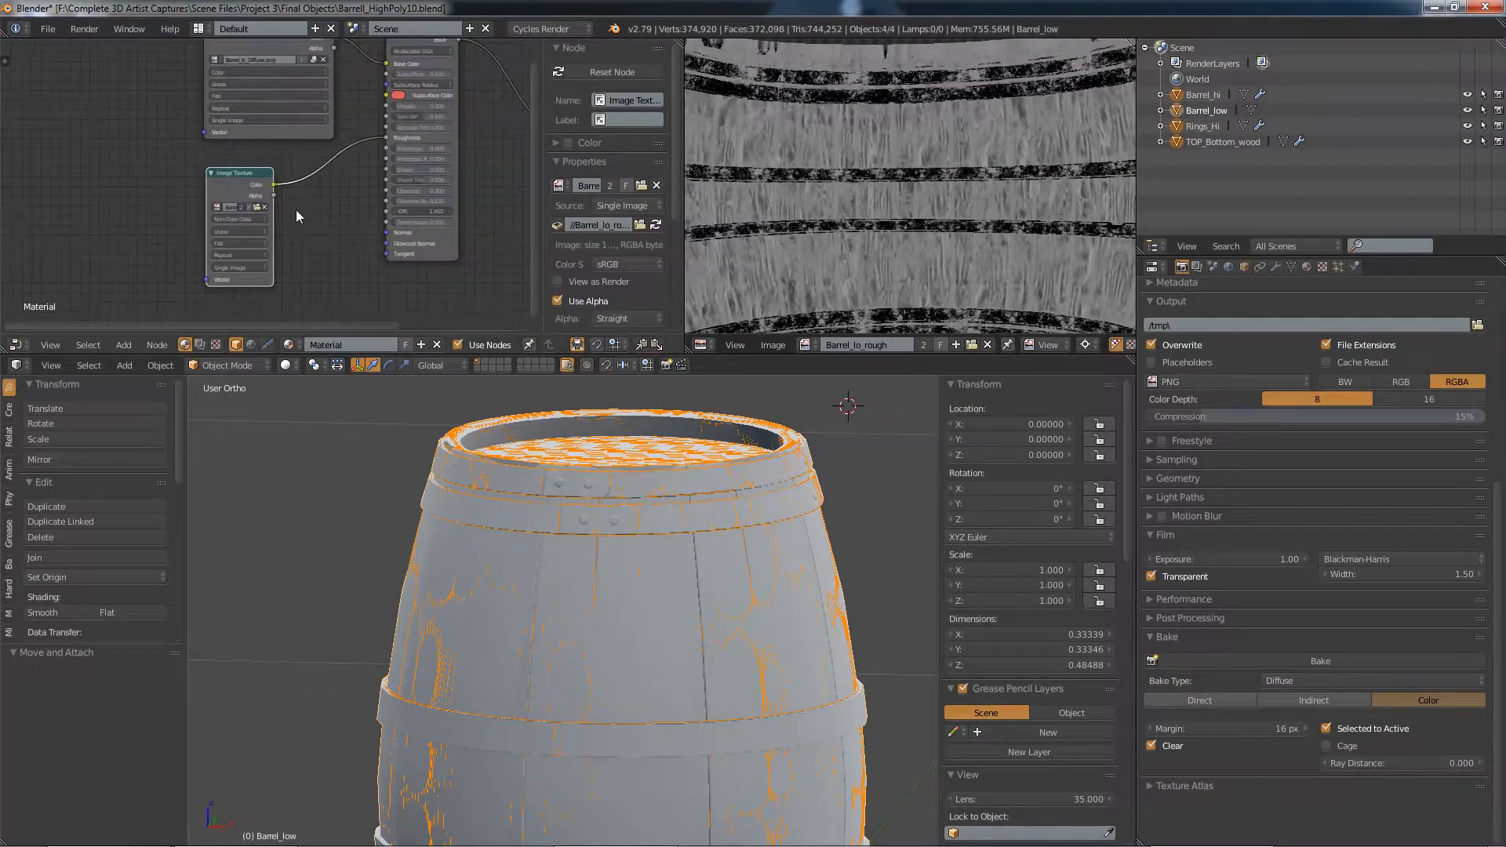
middle_click_drag(295, 206, 294, 254)
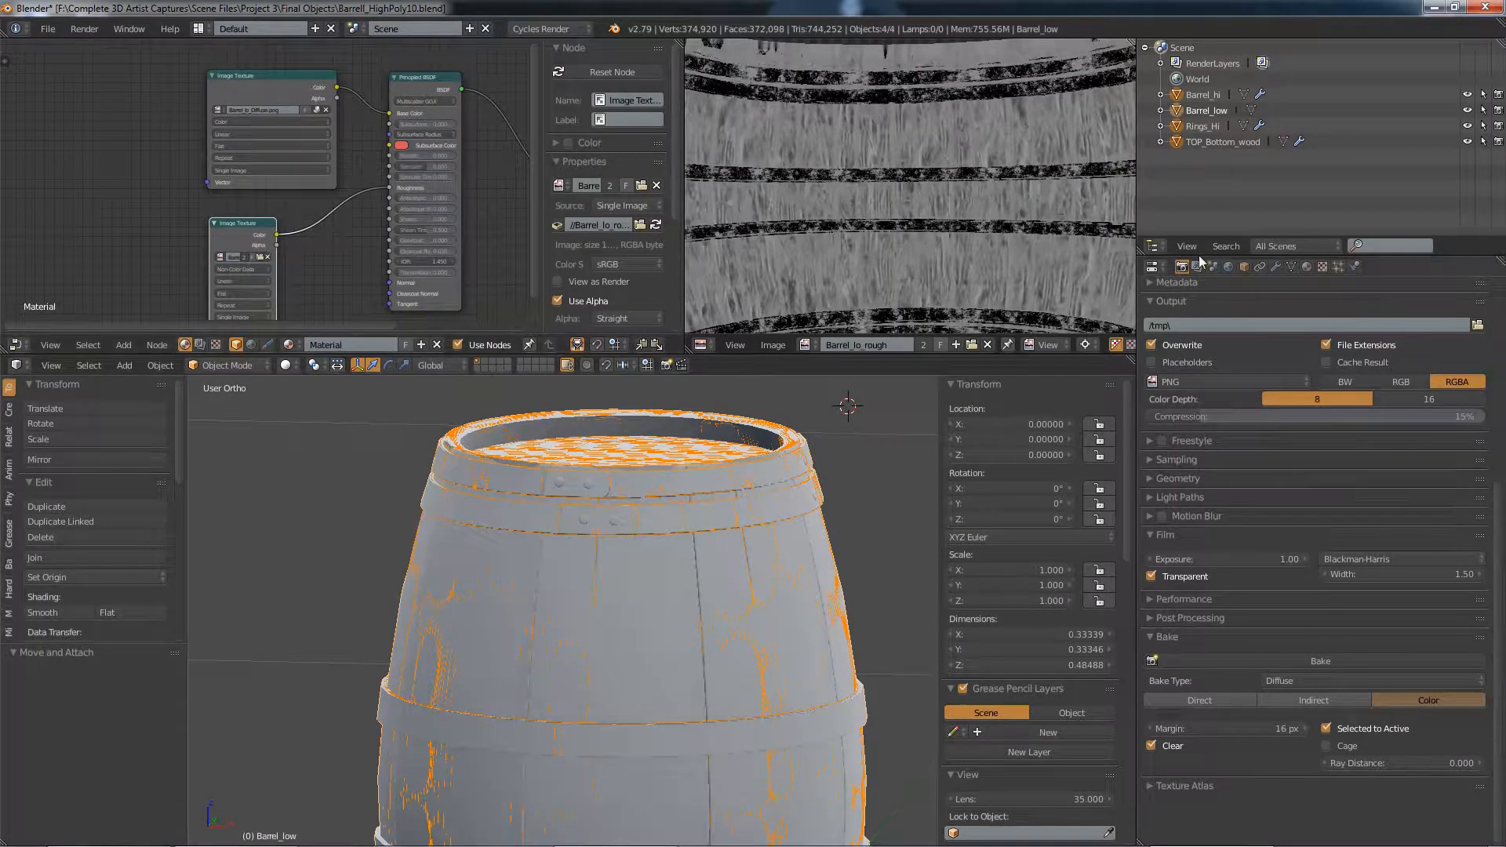
left_click(1198, 111)
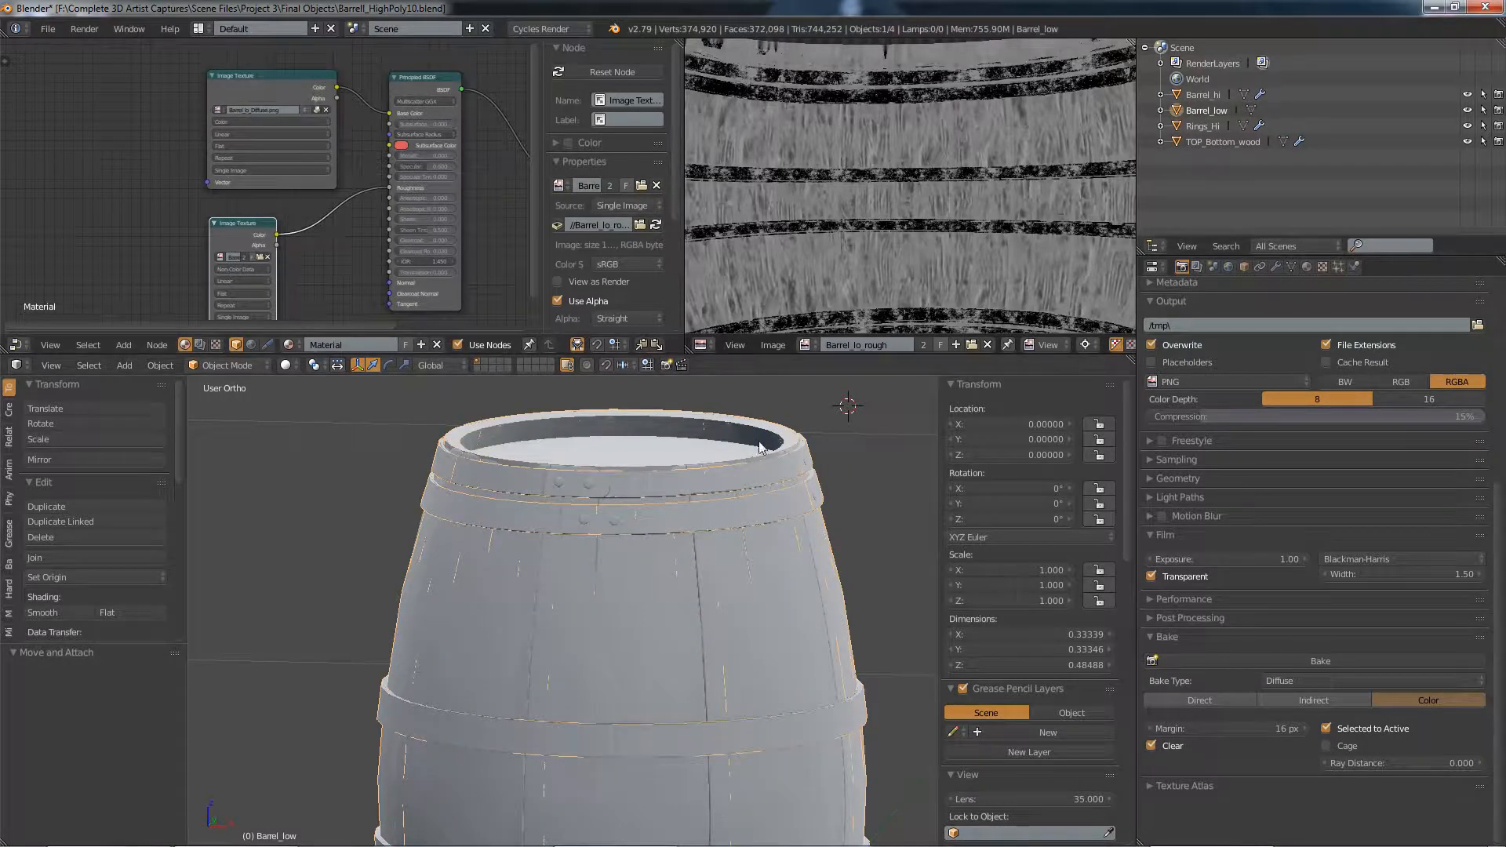
key("KP_Divide")
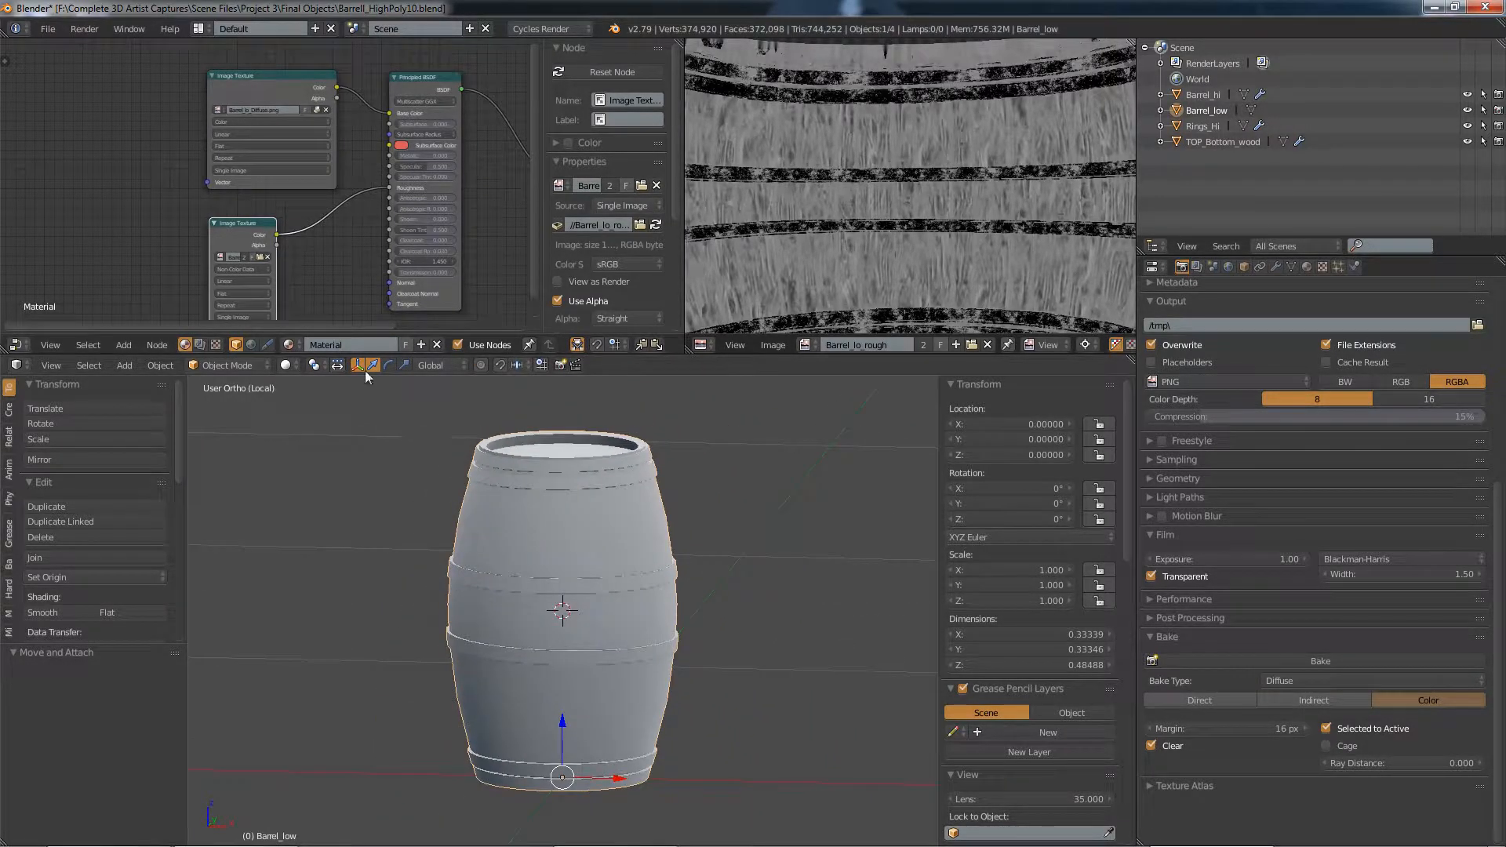
left_click(287, 366)
left_click(332, 260)
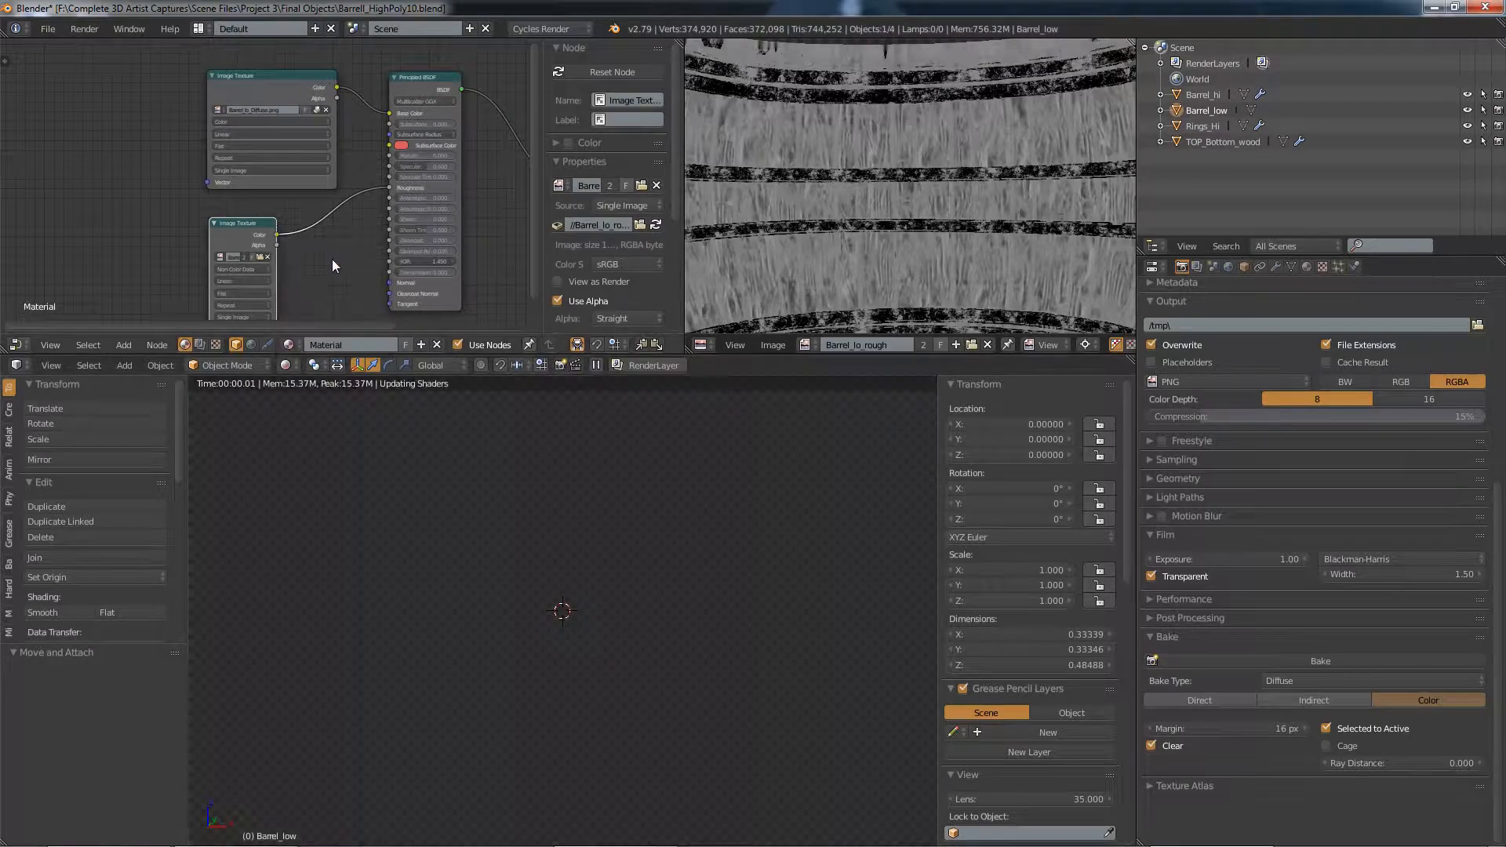
scroll(519, 430, "up", 3)
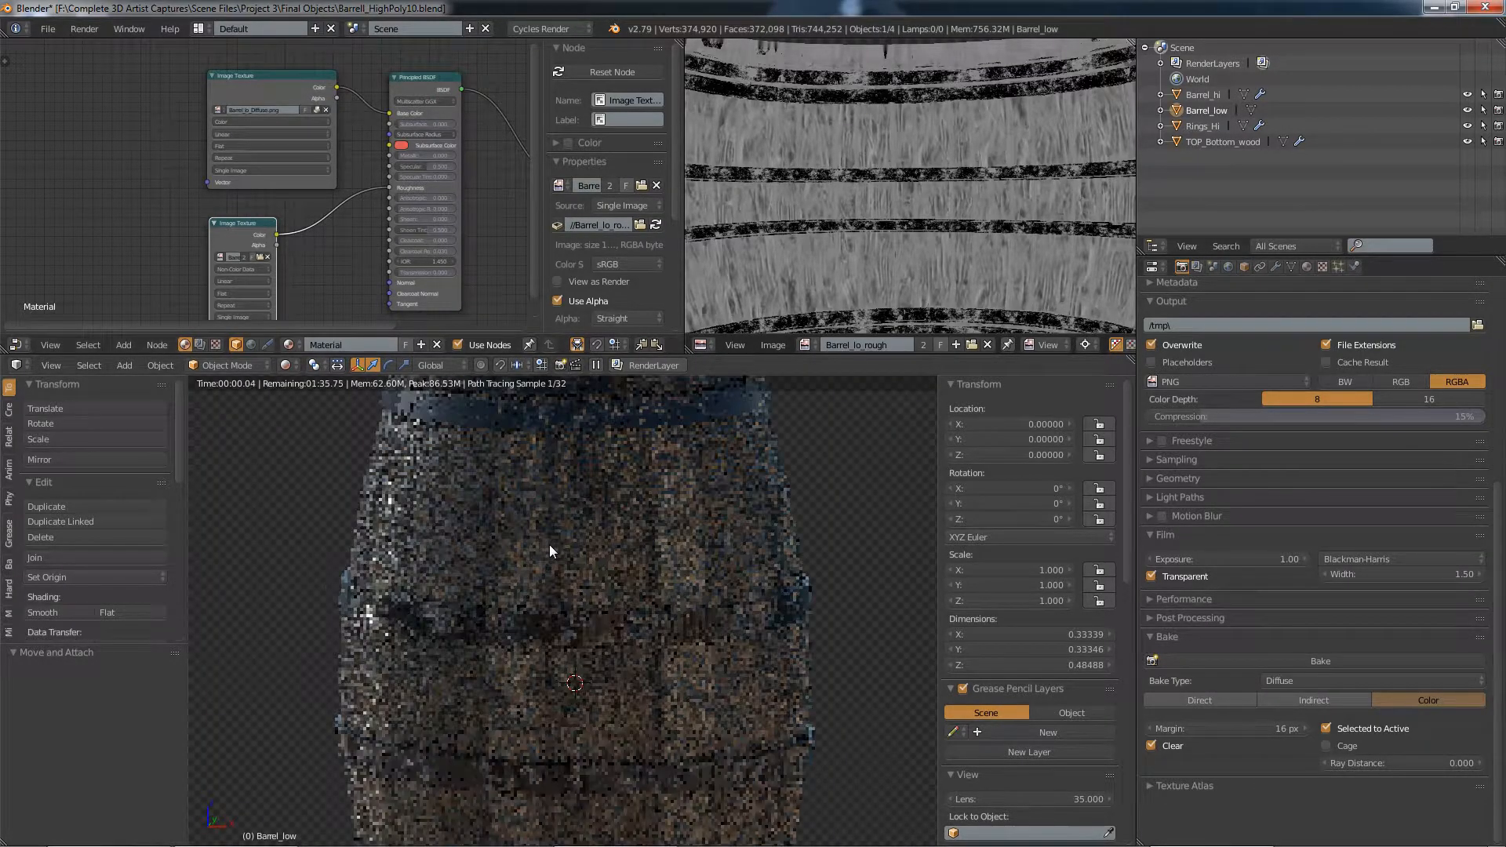
scroll(558, 500, "down", 3)
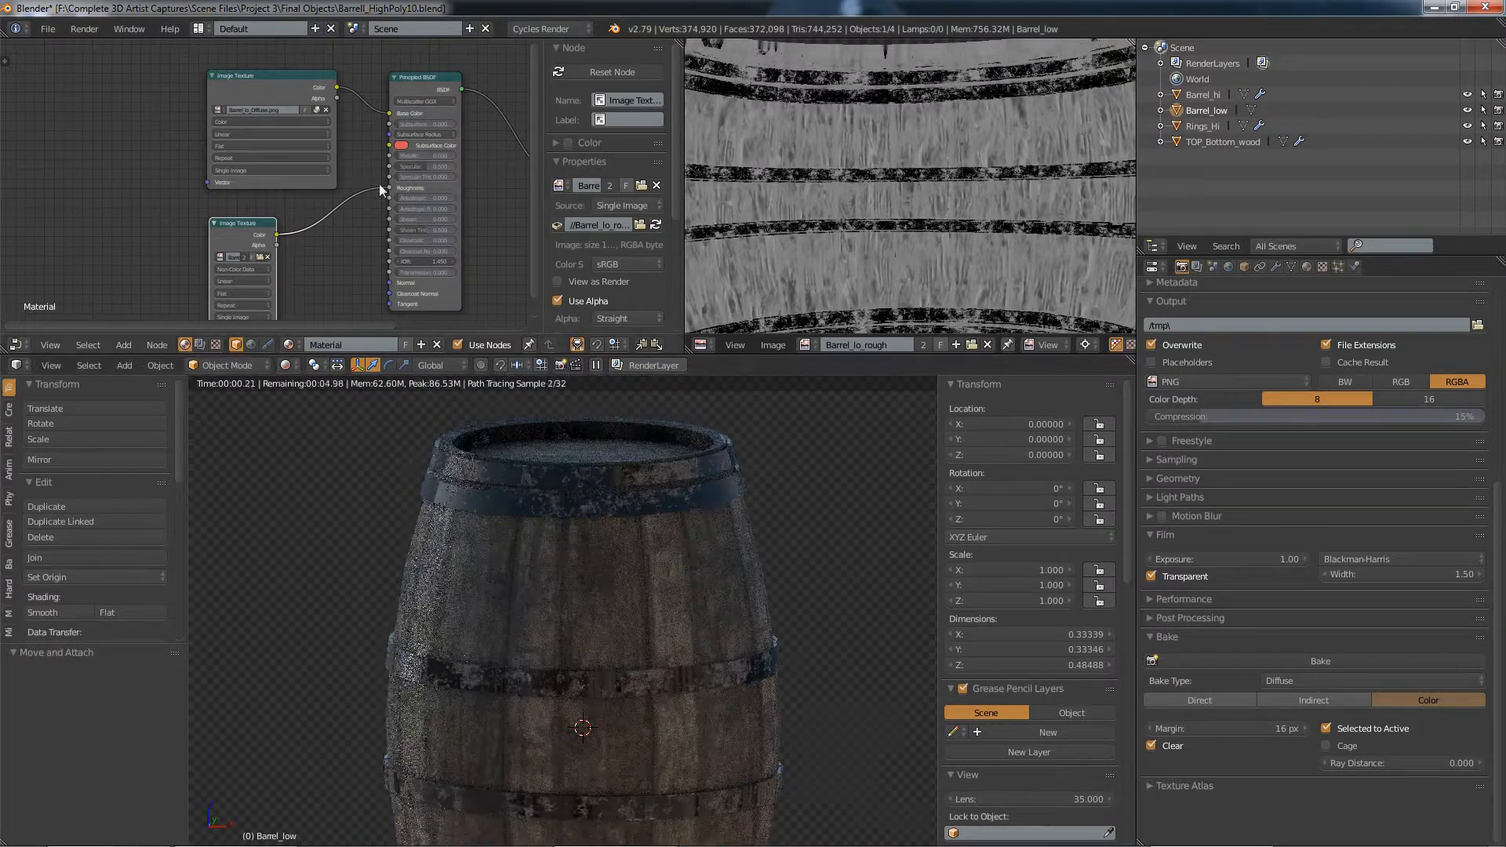
Move the diffuse and roughness texture nodes farther away from the Principled shader to make room in the node tree
left_click_drag(268, 73, 141, 72)
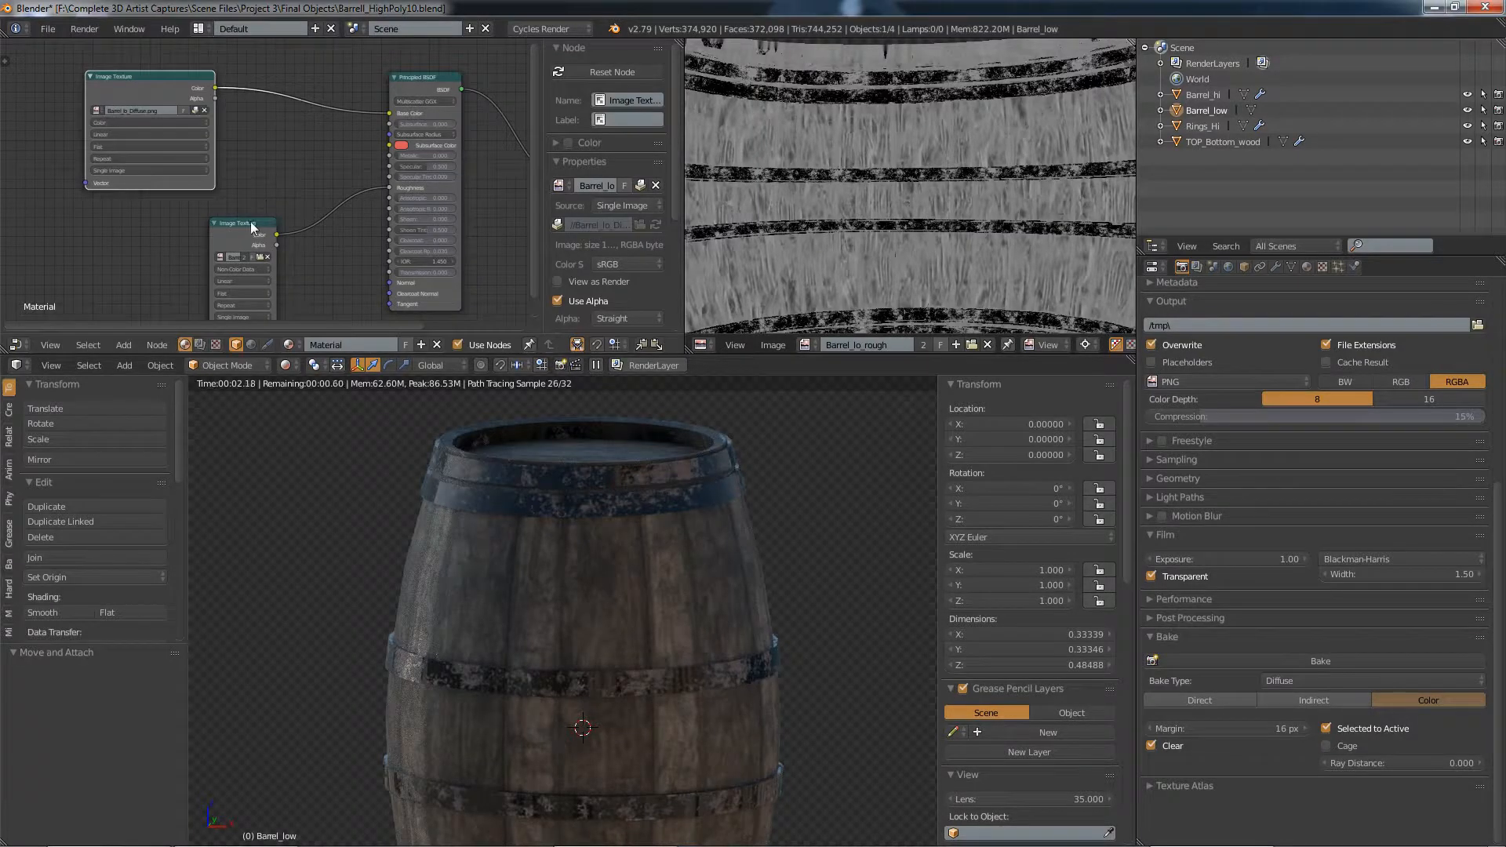
left_click_drag(245, 224, 215, 247)
middle_click_drag(214, 248, 225, 152)
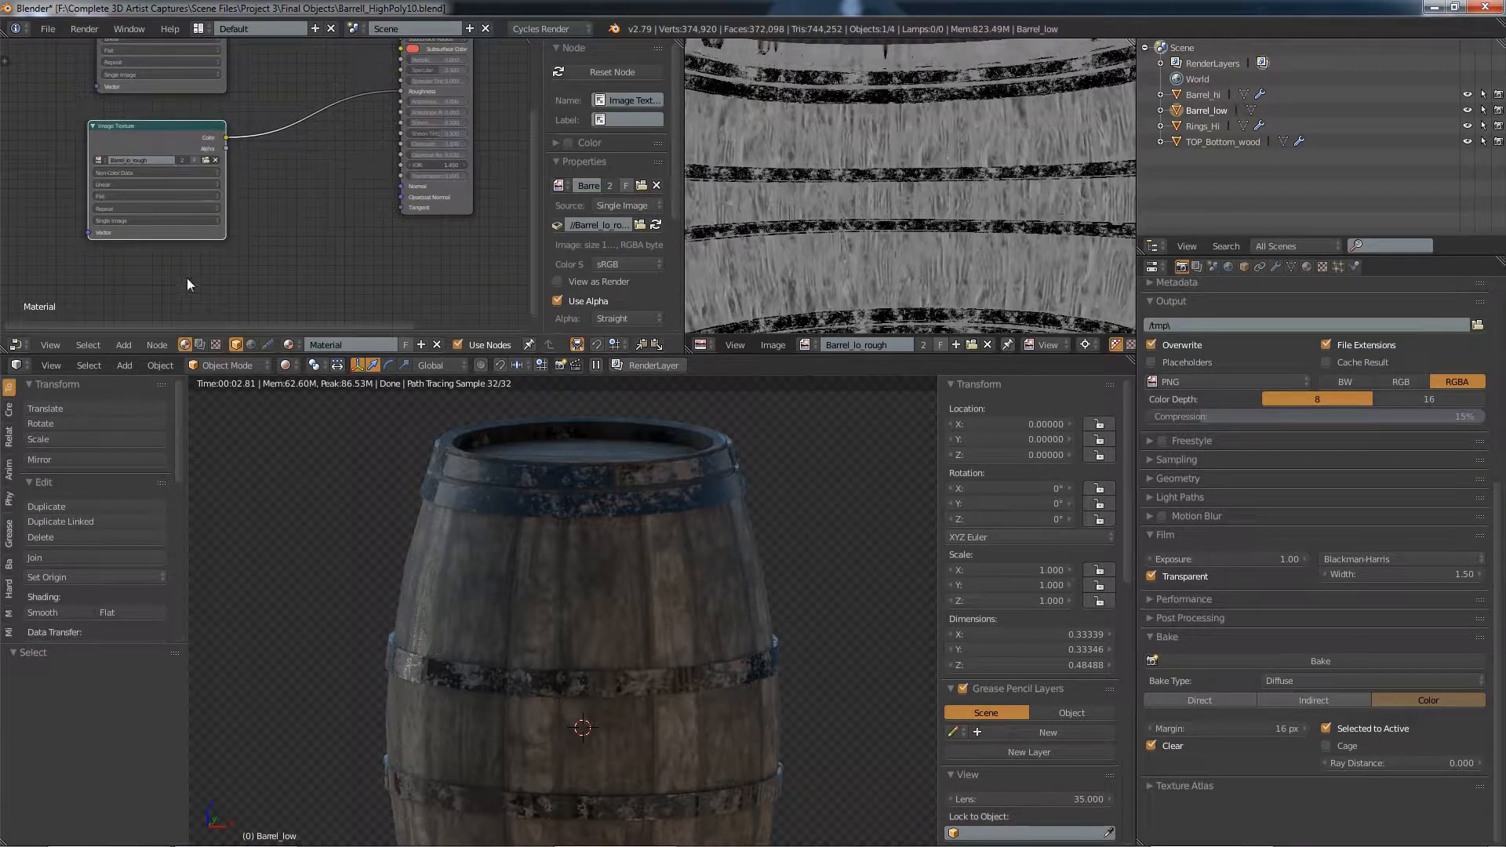
Add an Image Texture node between the Barrel_lo_rough texture and the Principled shader, and widen it
key("shift+a")
mouse_move(175, 278)
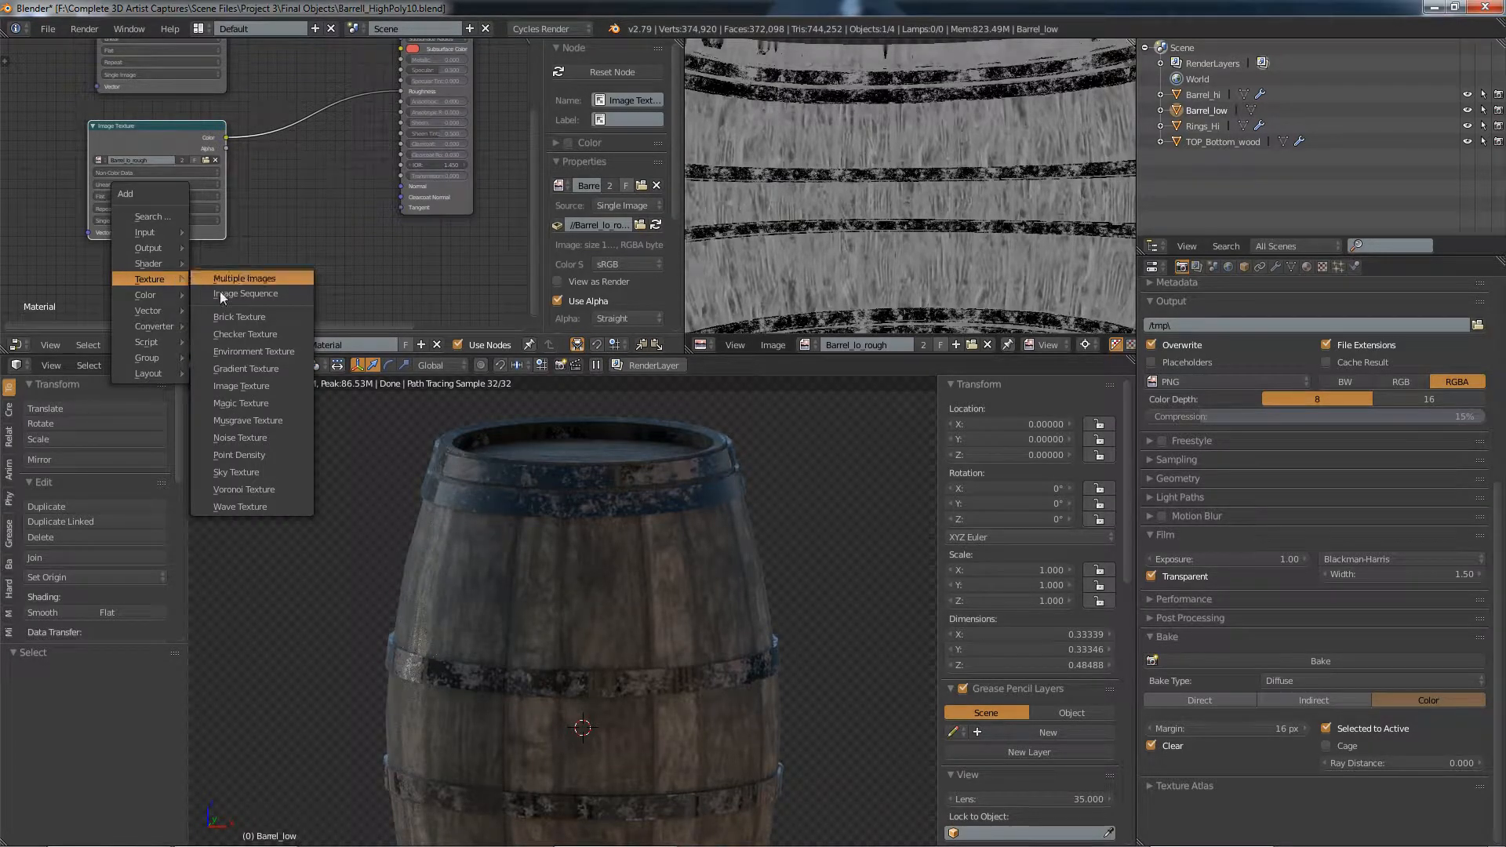
left_click(257, 388)
left_click(312, 220)
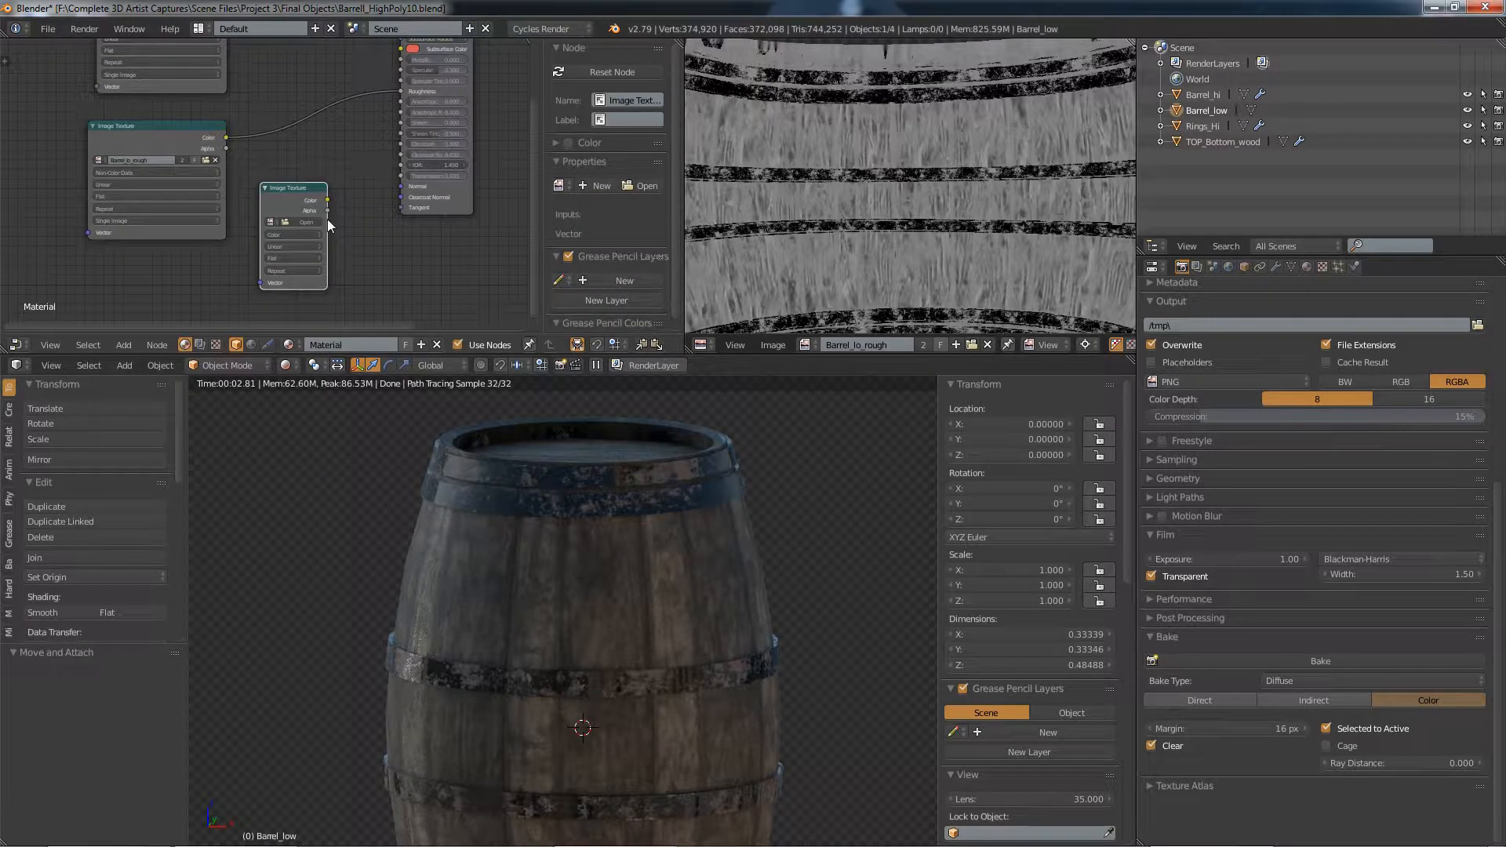
left_click_drag(326, 221, 366, 221)
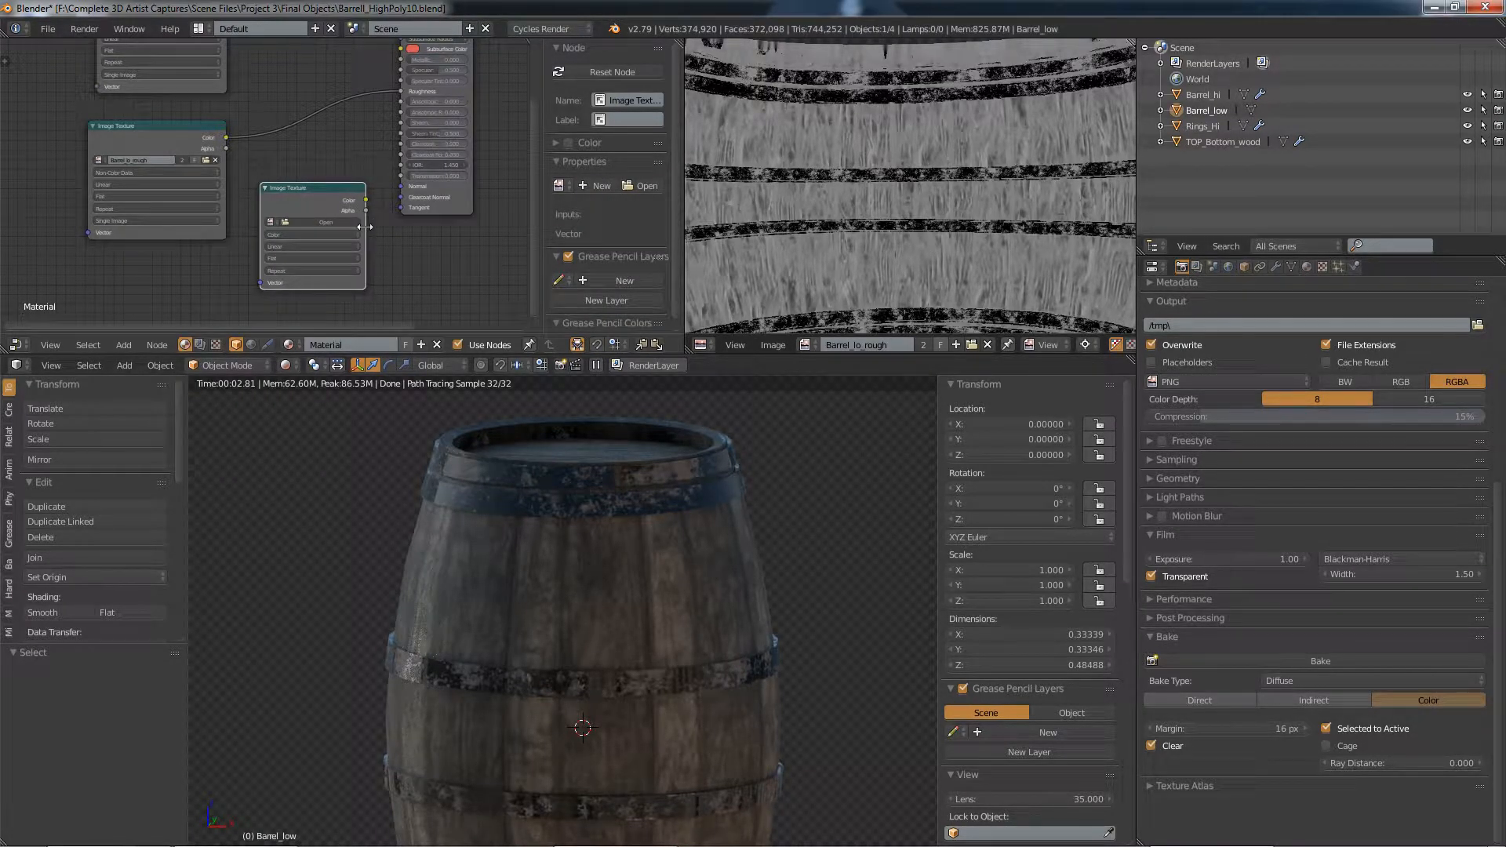
Load Barrel_Lo_metallic.png from the Scene Files\Project 3\Final Objects folder into the new Image Texture node
left_click(285, 222)
left_click(312, 221)
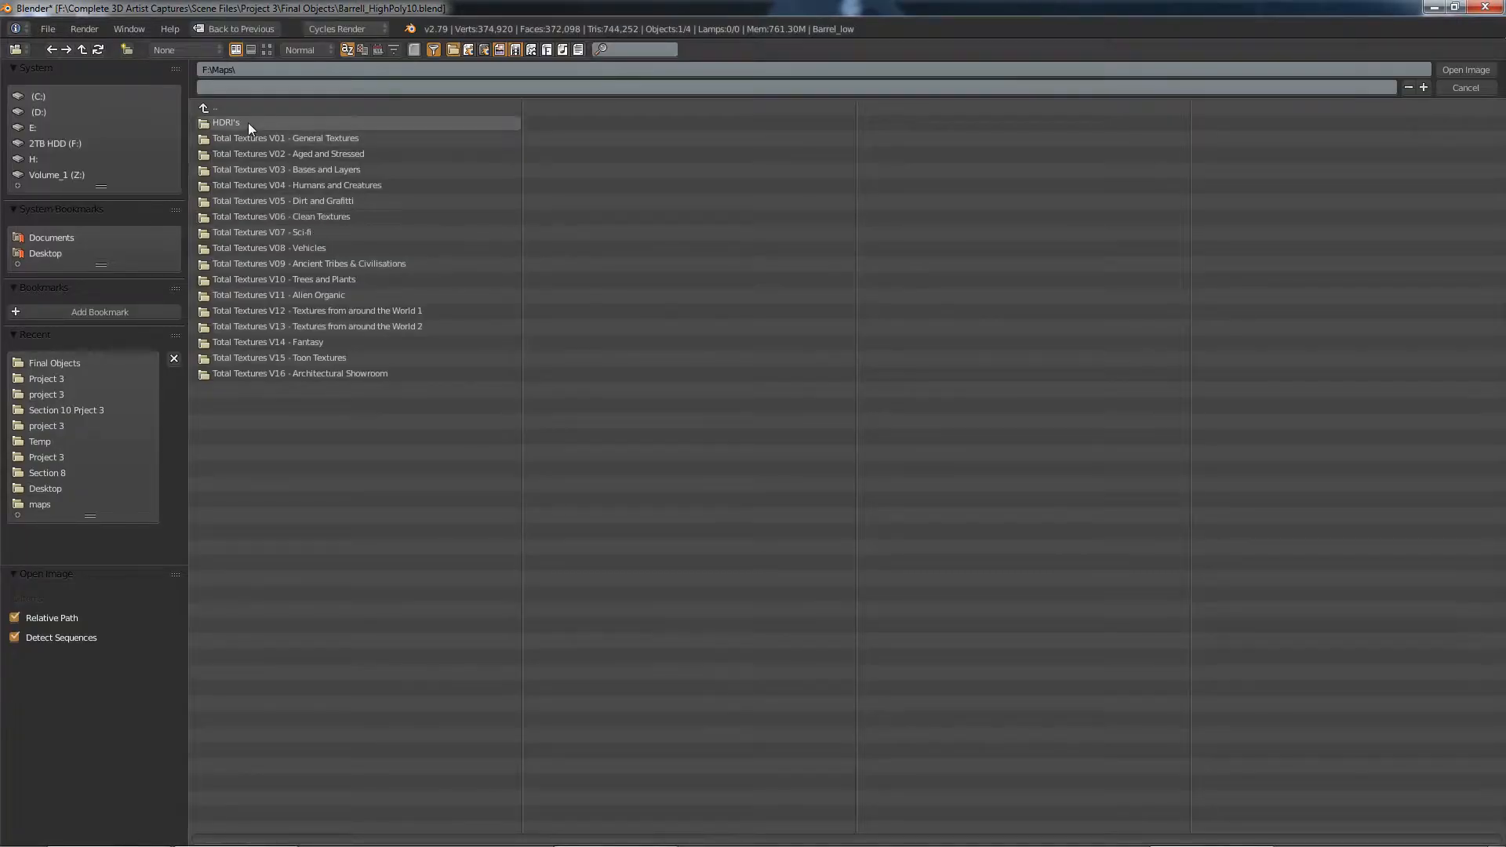
left_click(97, 144)
left_click(247, 153)
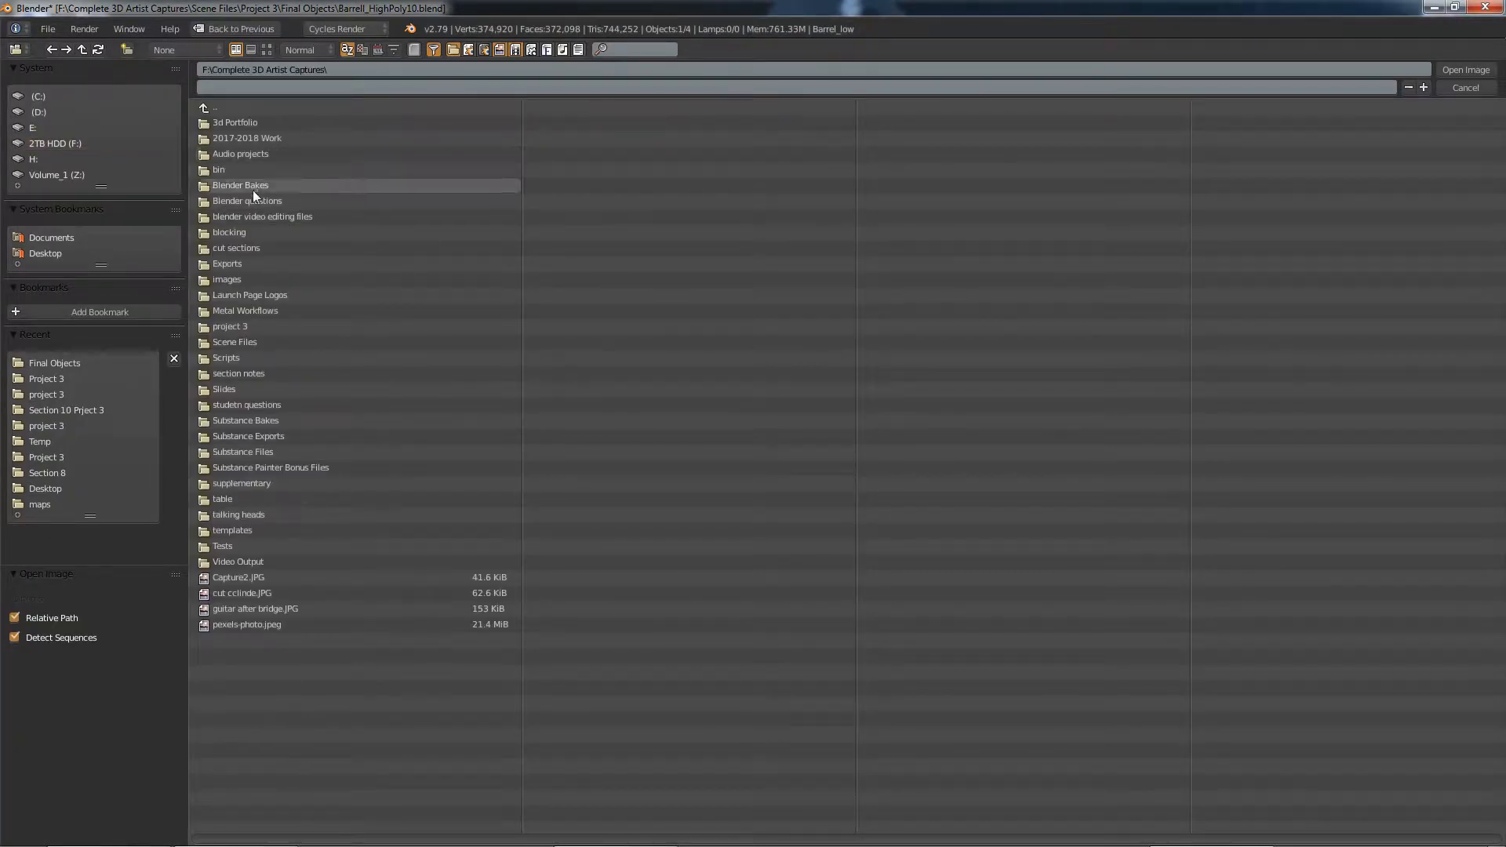
left_click(249, 342)
left_click(251, 137)
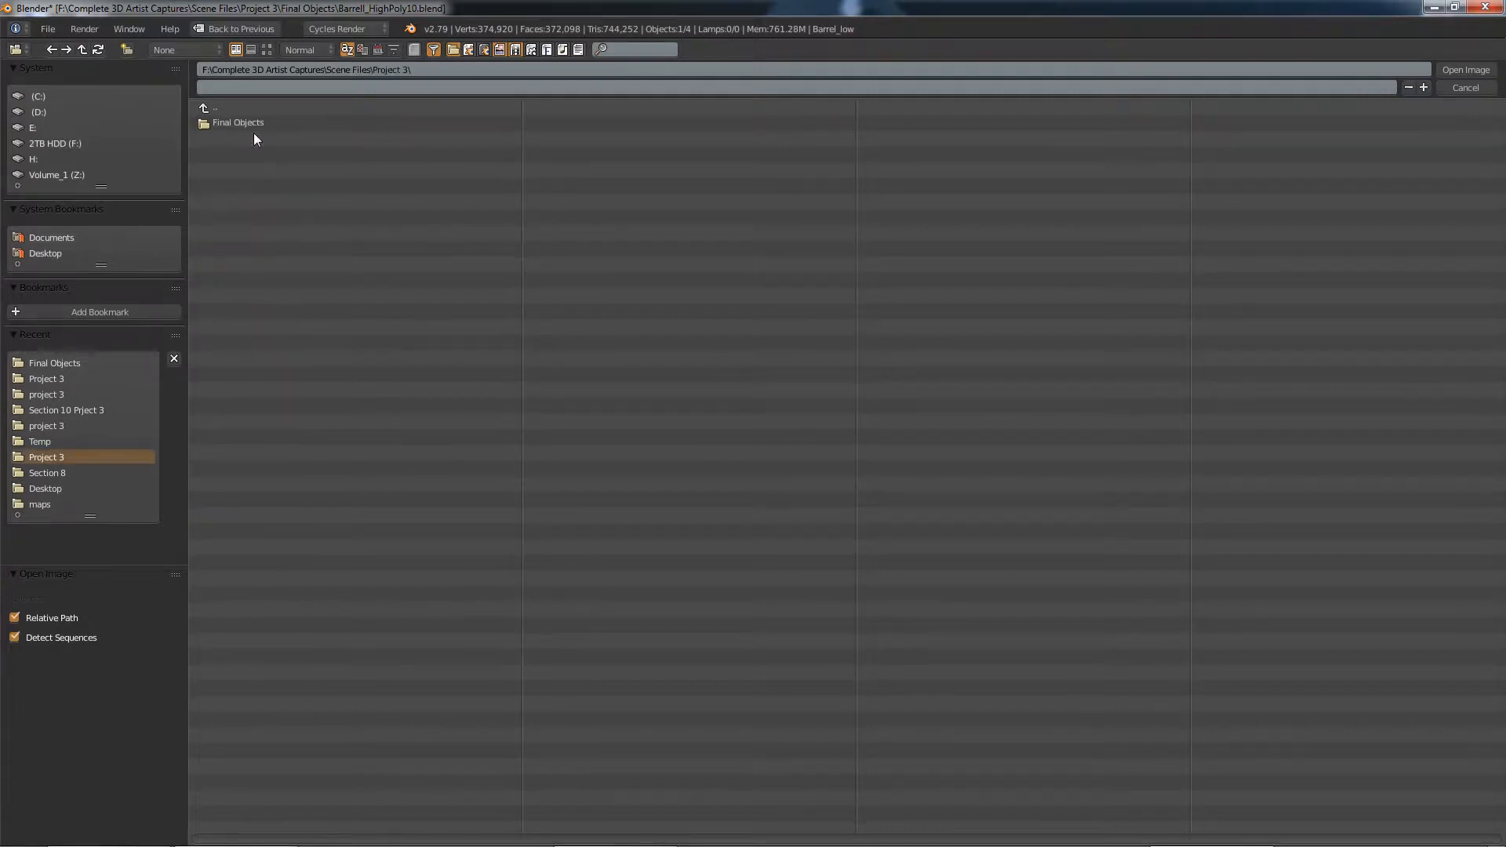
left_click(251, 123)
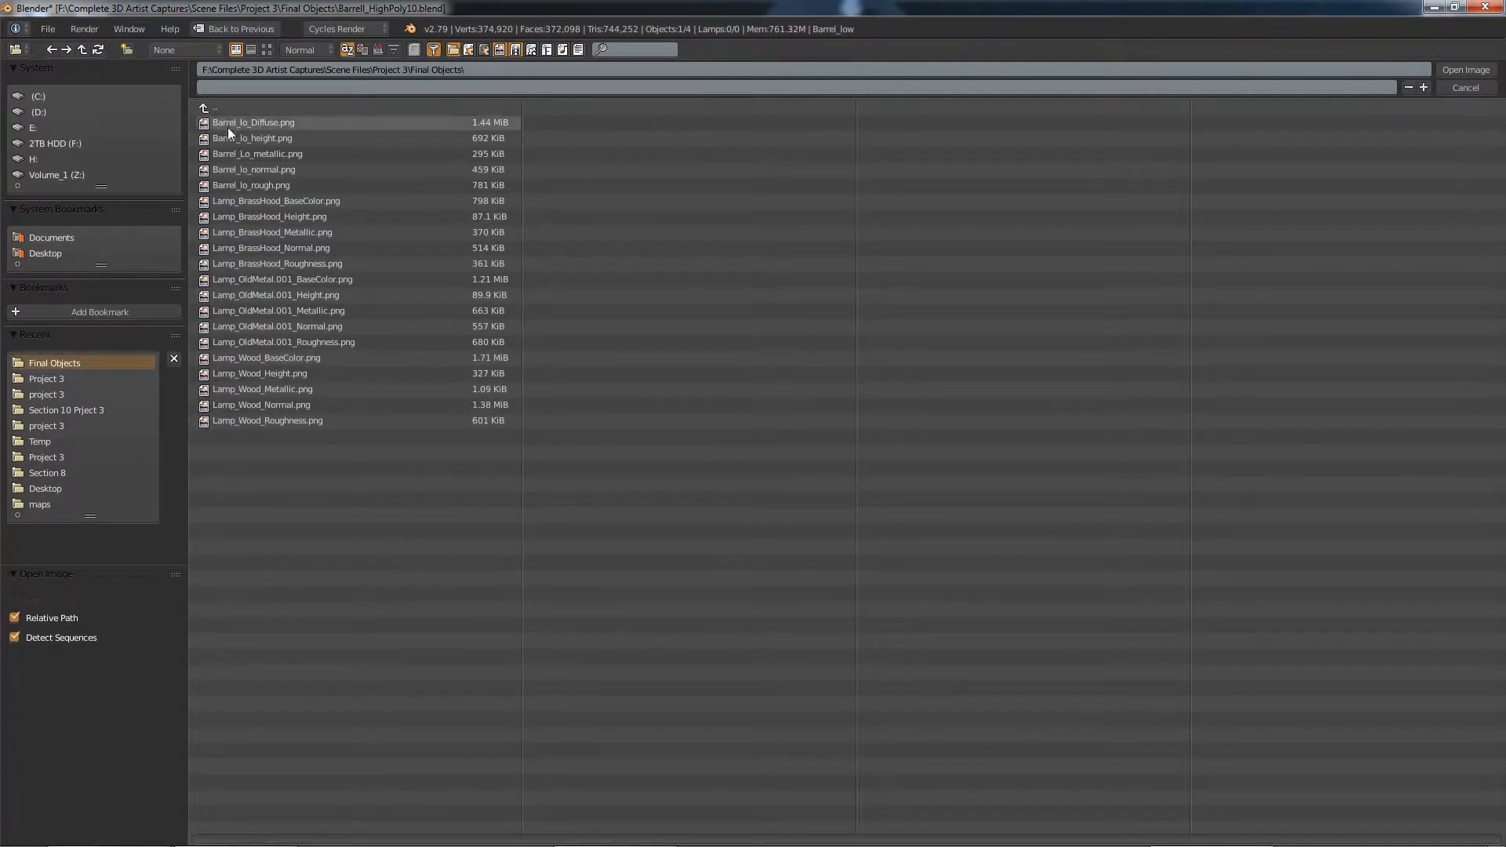
left_click(258, 154)
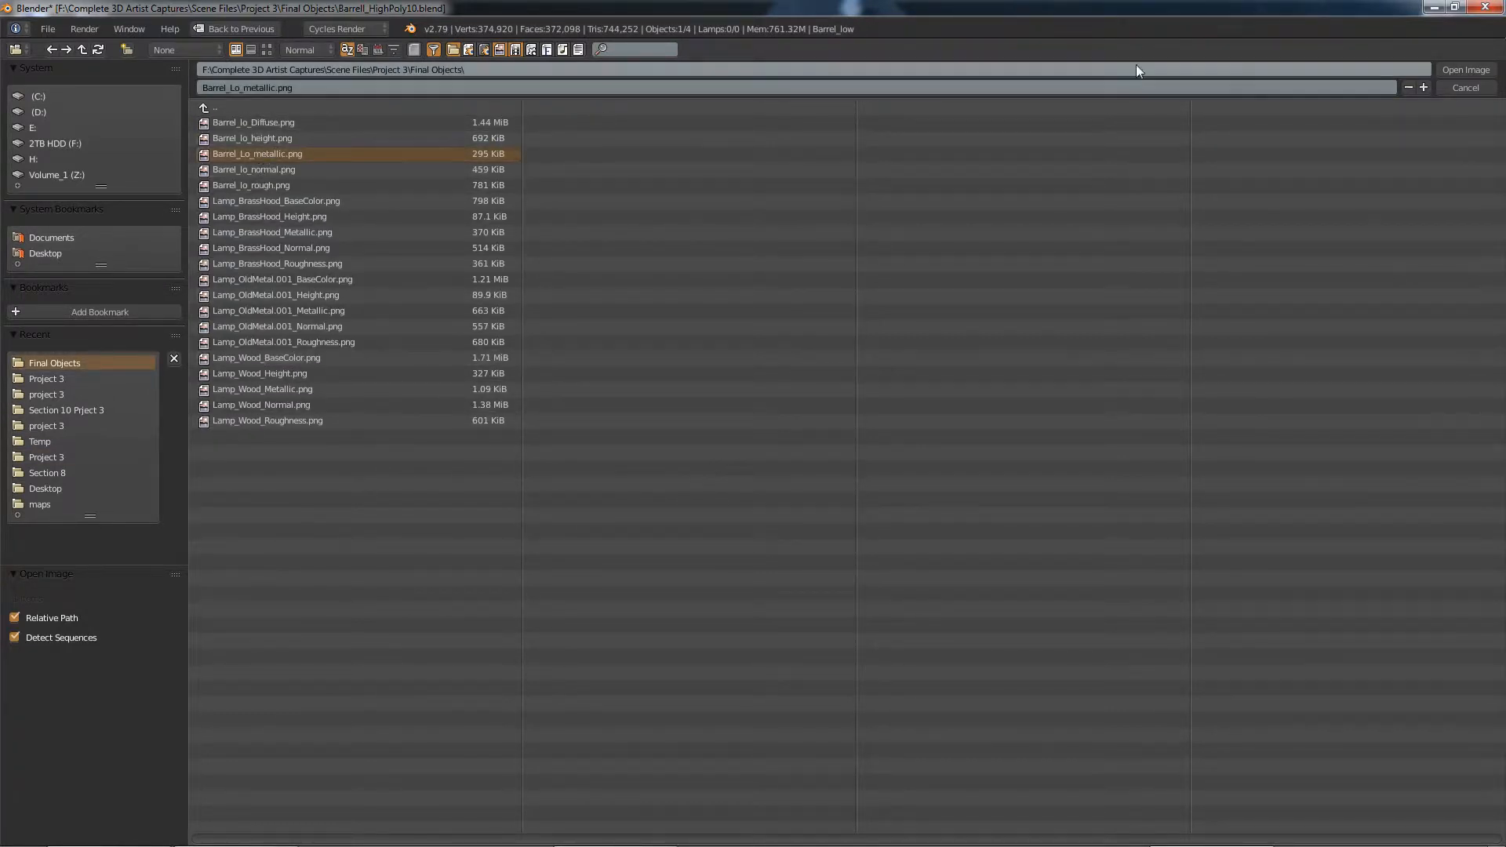
left_click(1481, 72)
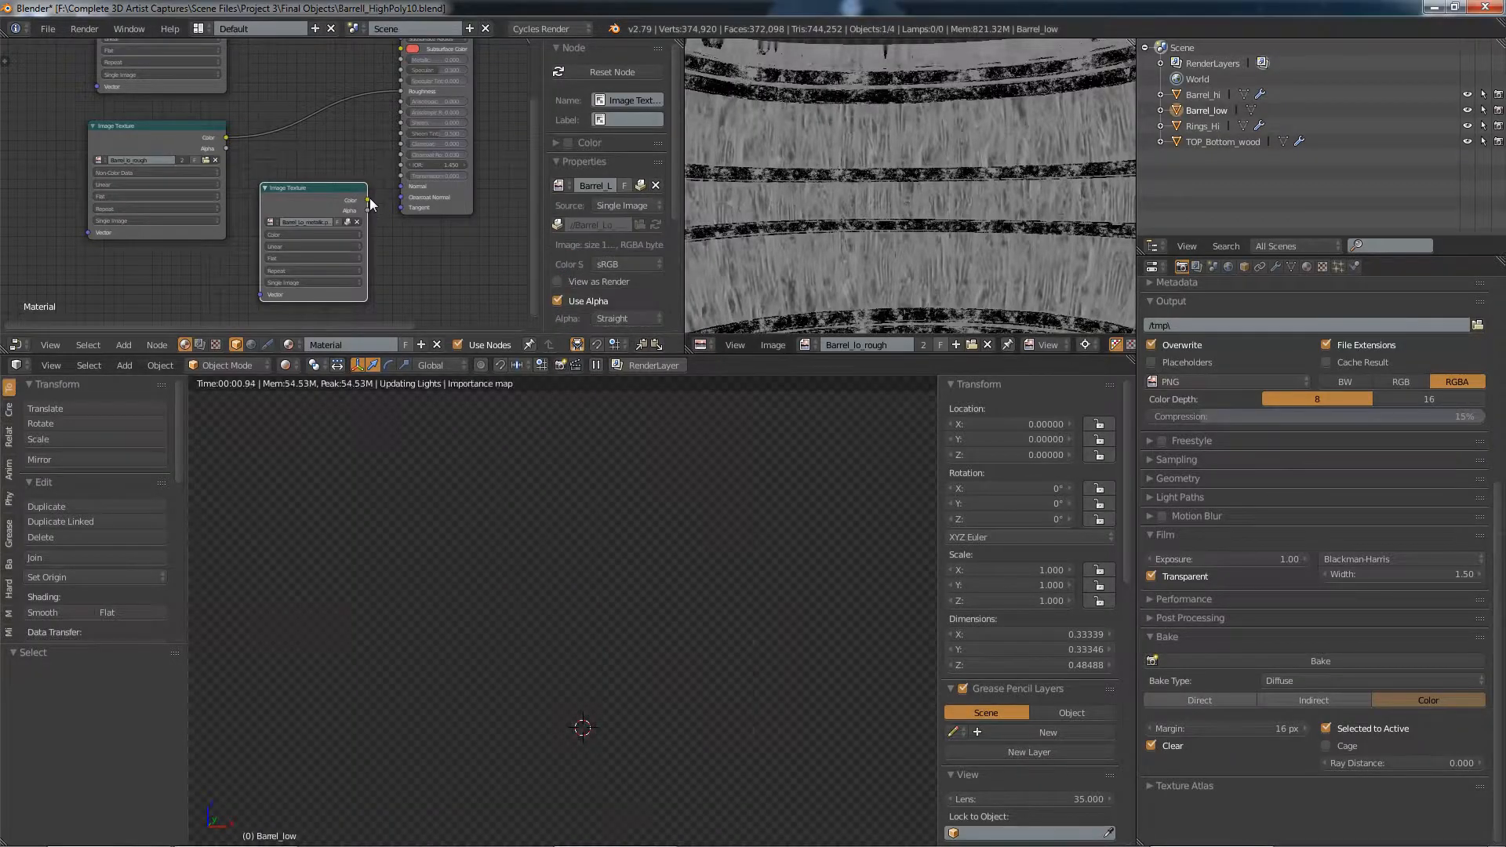
Connect the metallic texture's Color output to the Principled shader's Metallic input and set the texture to Non-Color Data
left_click_drag(367, 200, 401, 57)
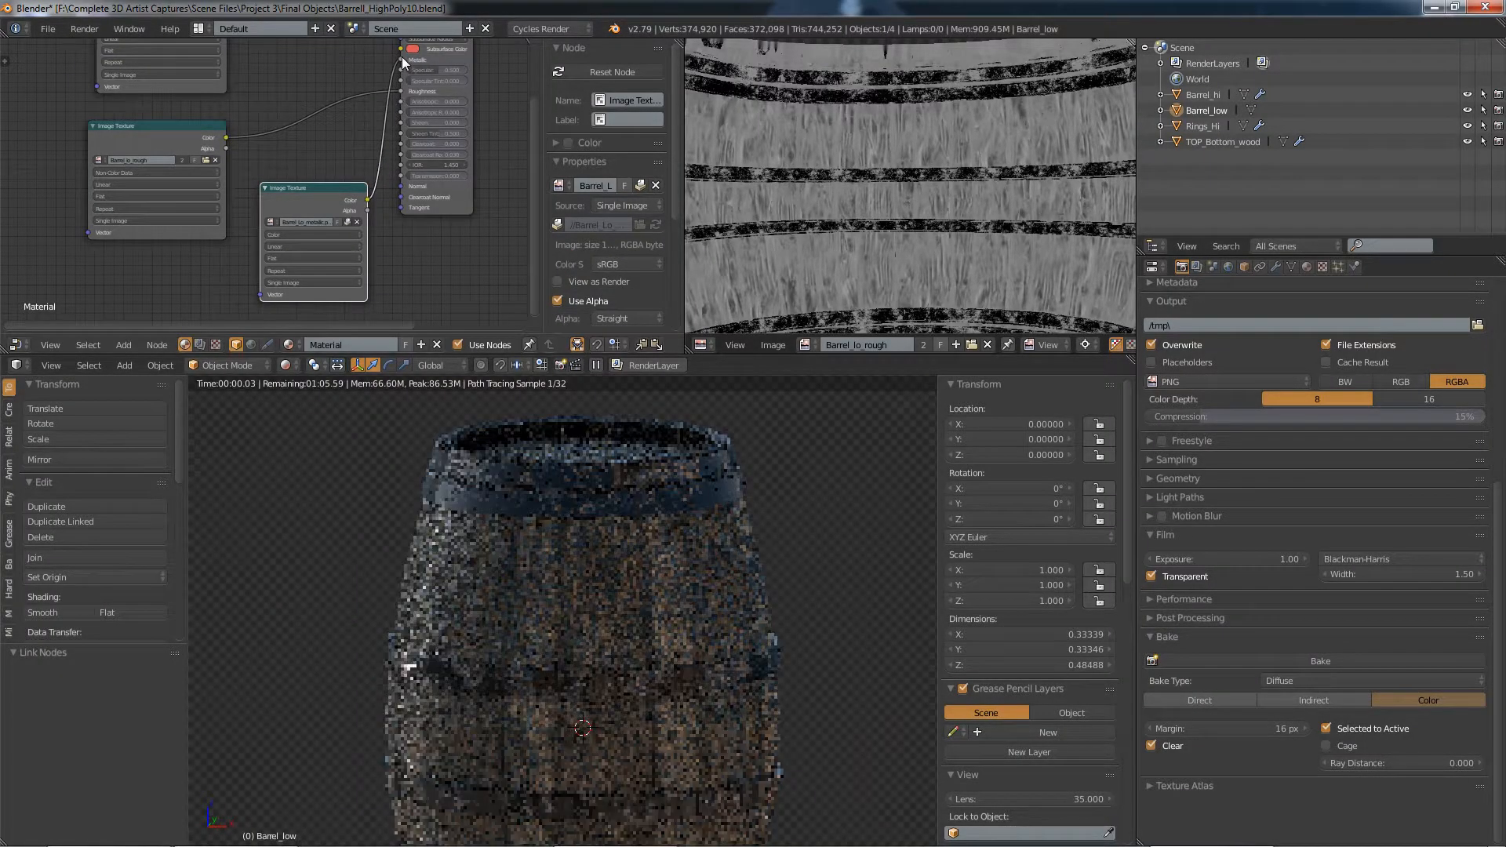
left_click(285, 234)
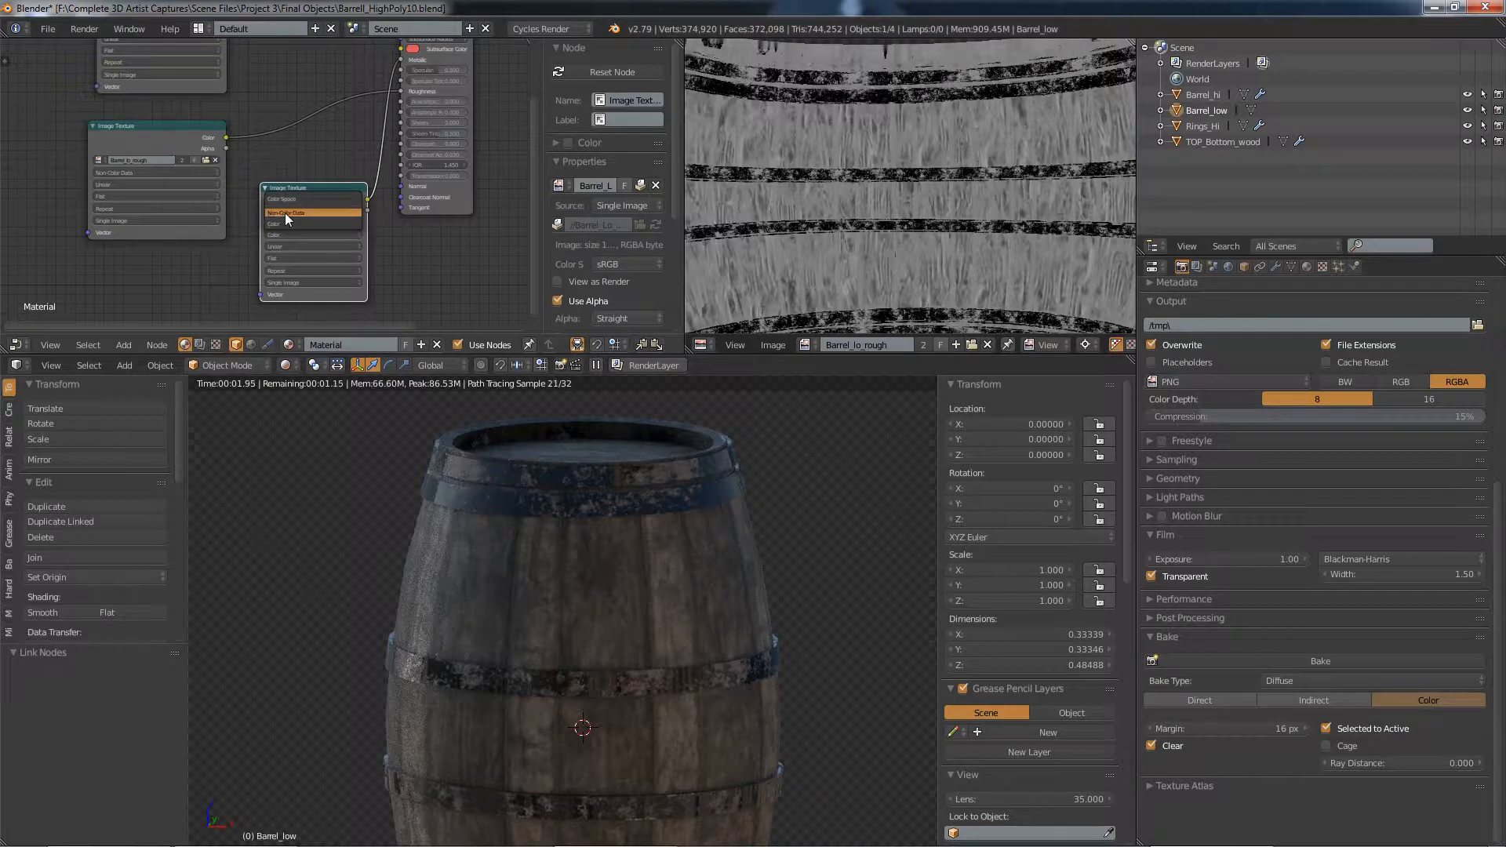
left_click(285, 212)
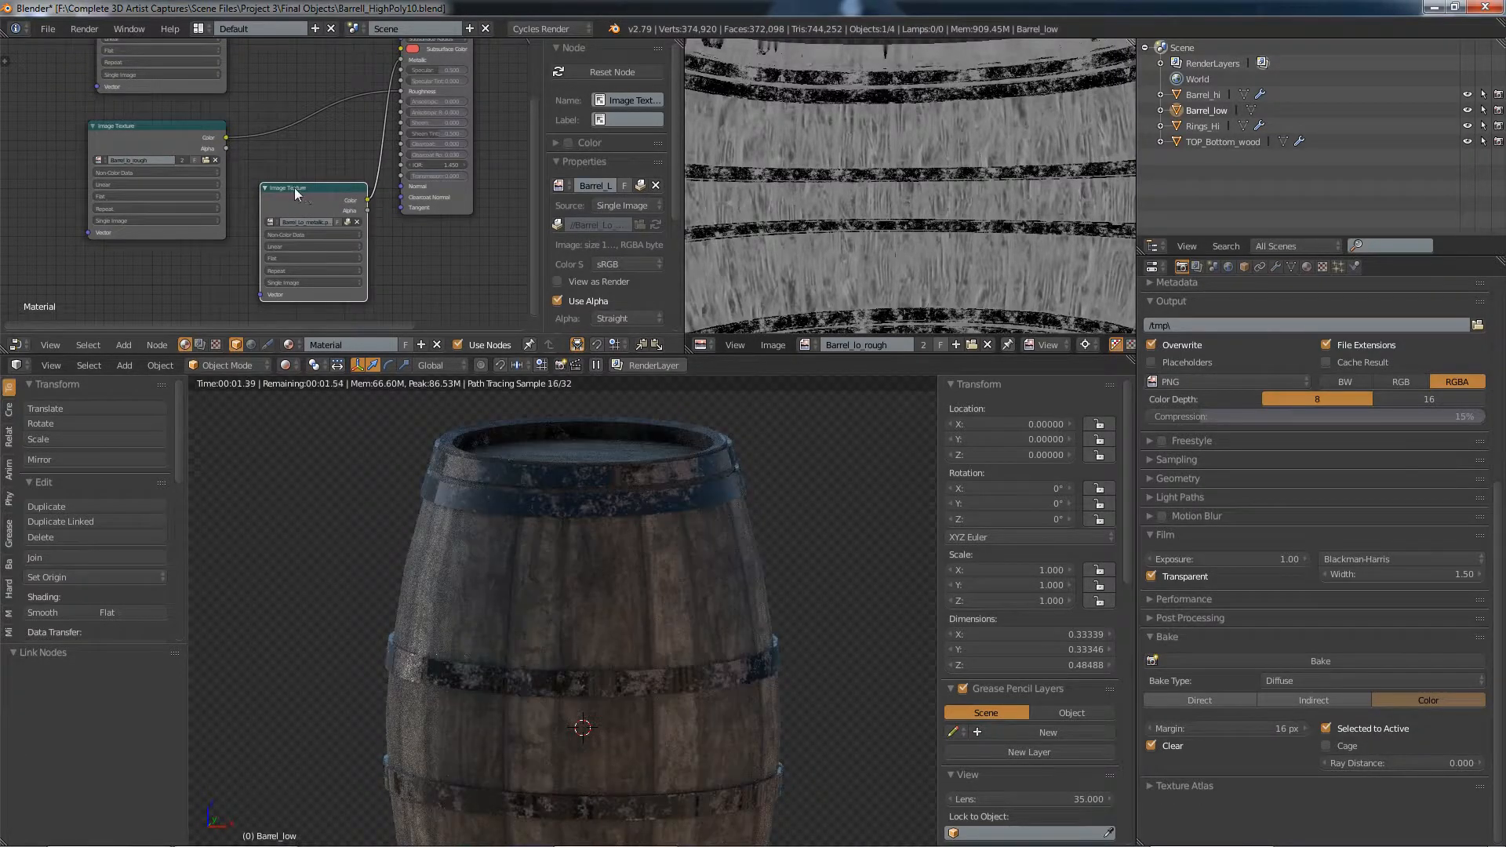
Place the metallic texture node to the left of the roughness texture node, shifting the roughness node toward the Principled shader
left_click_drag(294, 186, 80, 105)
left_click_drag(200, 128, 296, 134)
scroll(100, 121, "down", 1)
Duplicate the metallic texture node, place the copy below the original and unlink the copy's image
left_click(100, 119)
key("shift+d")
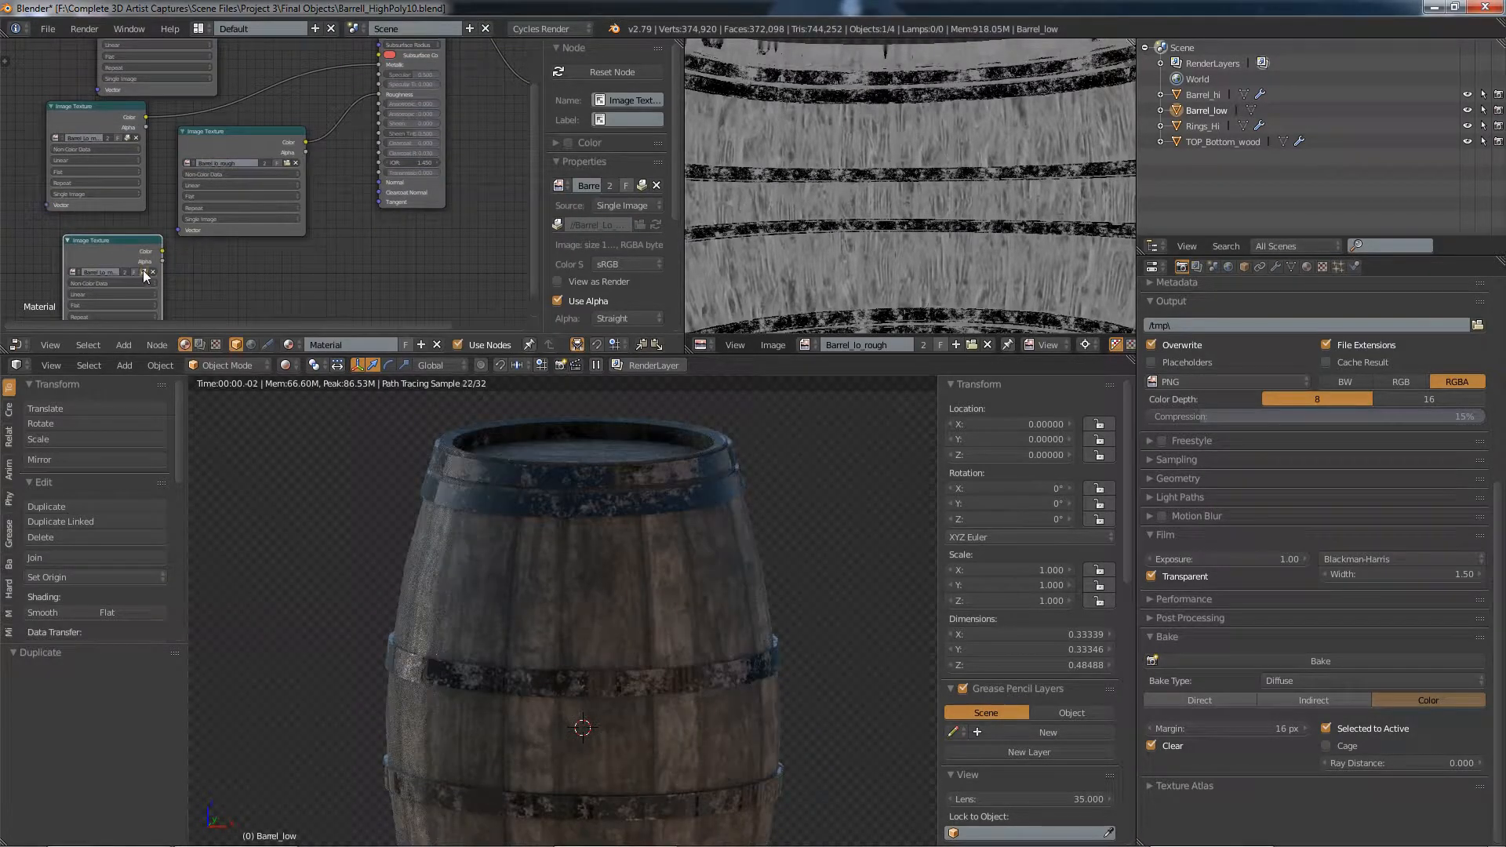
left_click(143, 274)
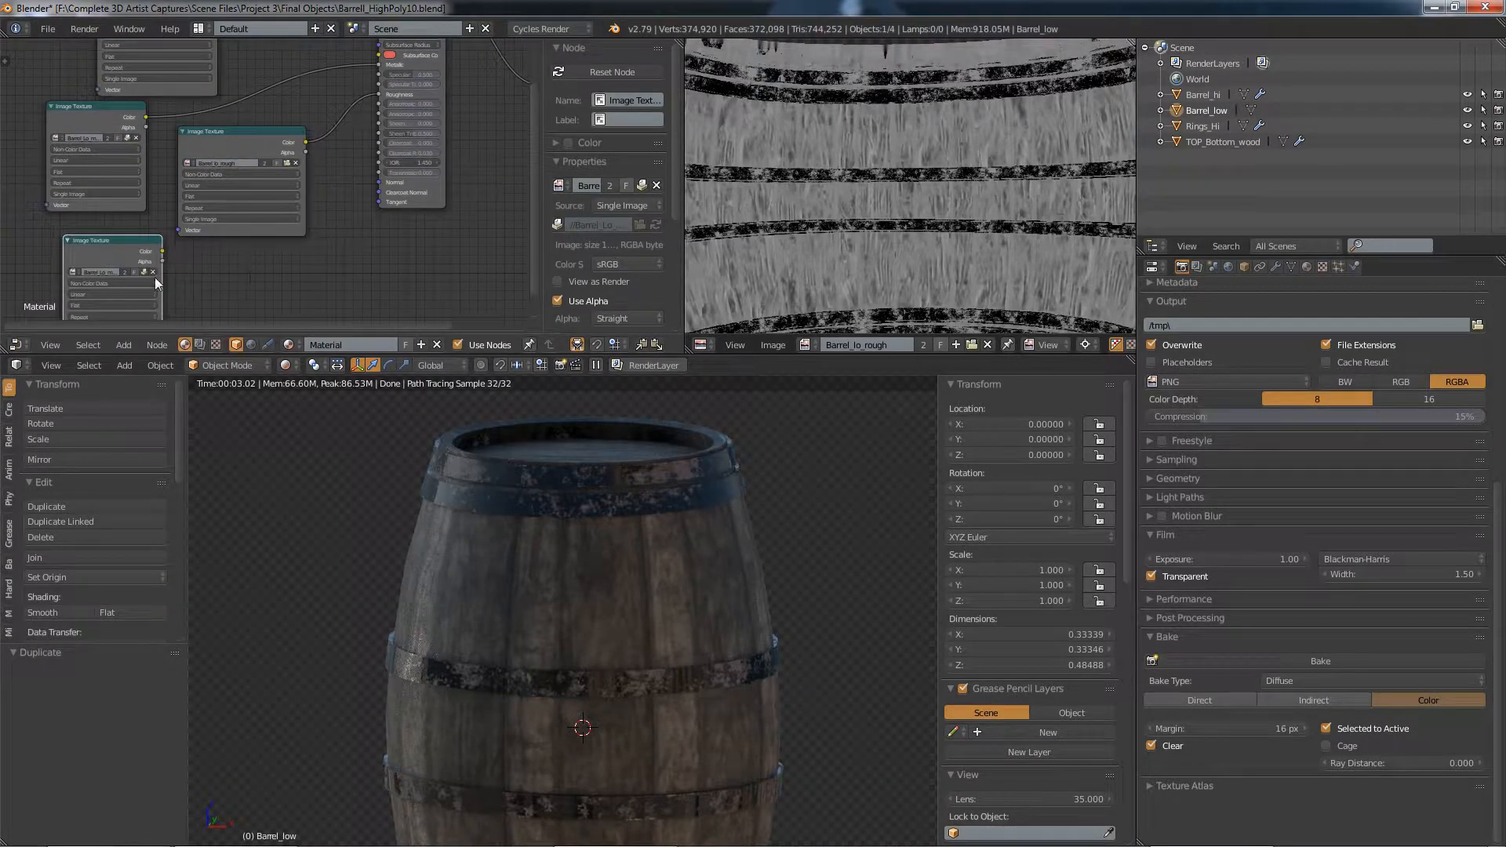
scroll(154, 277, "up", 1)
left_click(153, 272)
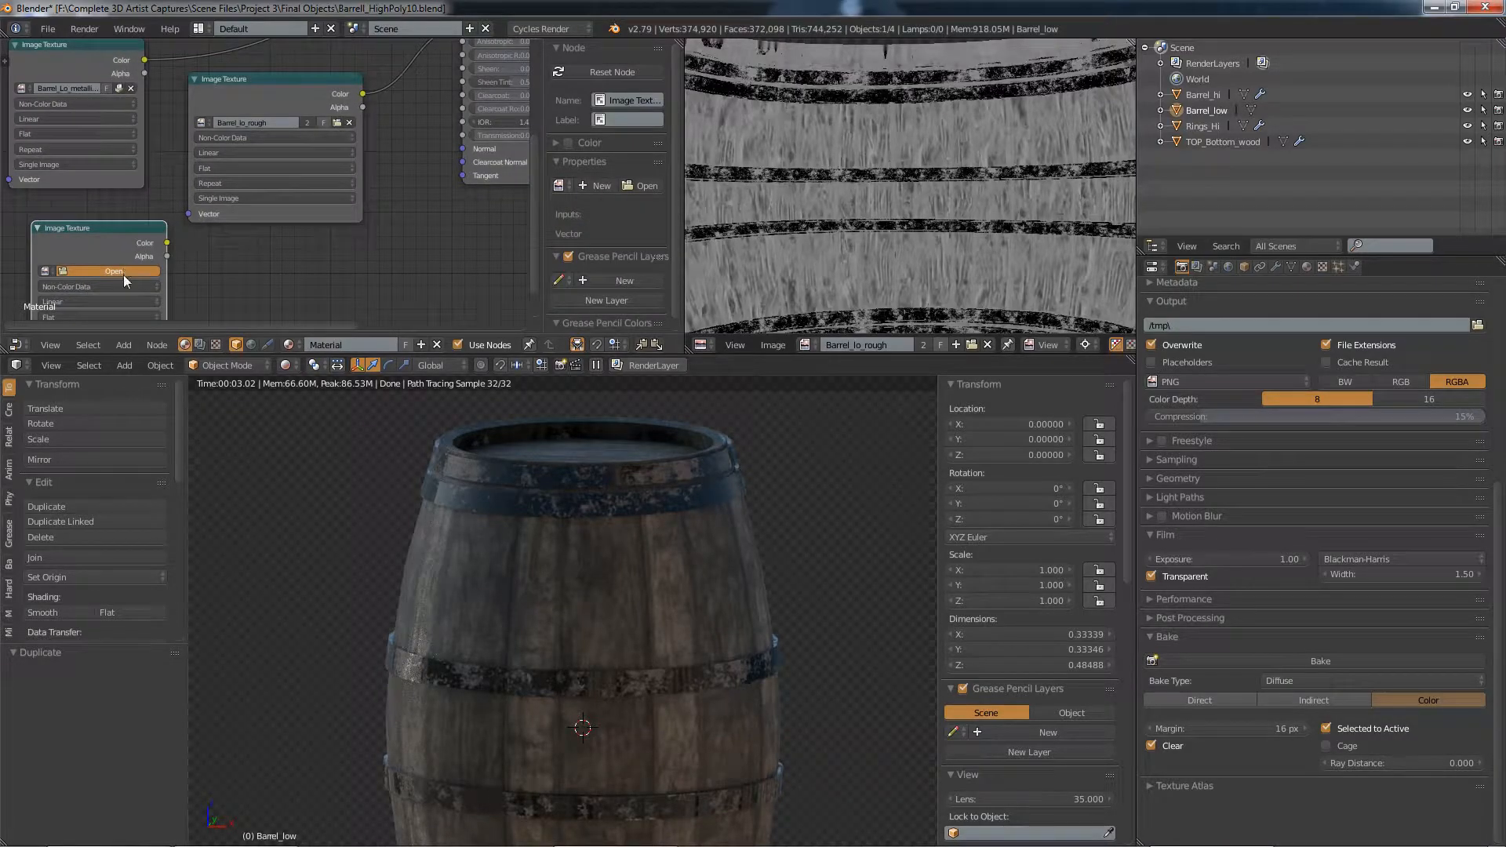
Load Barrel_lo_height.png from the Scene Files\Project 3\Final Objects folder into the duplicated texture node
left_click(106, 270)
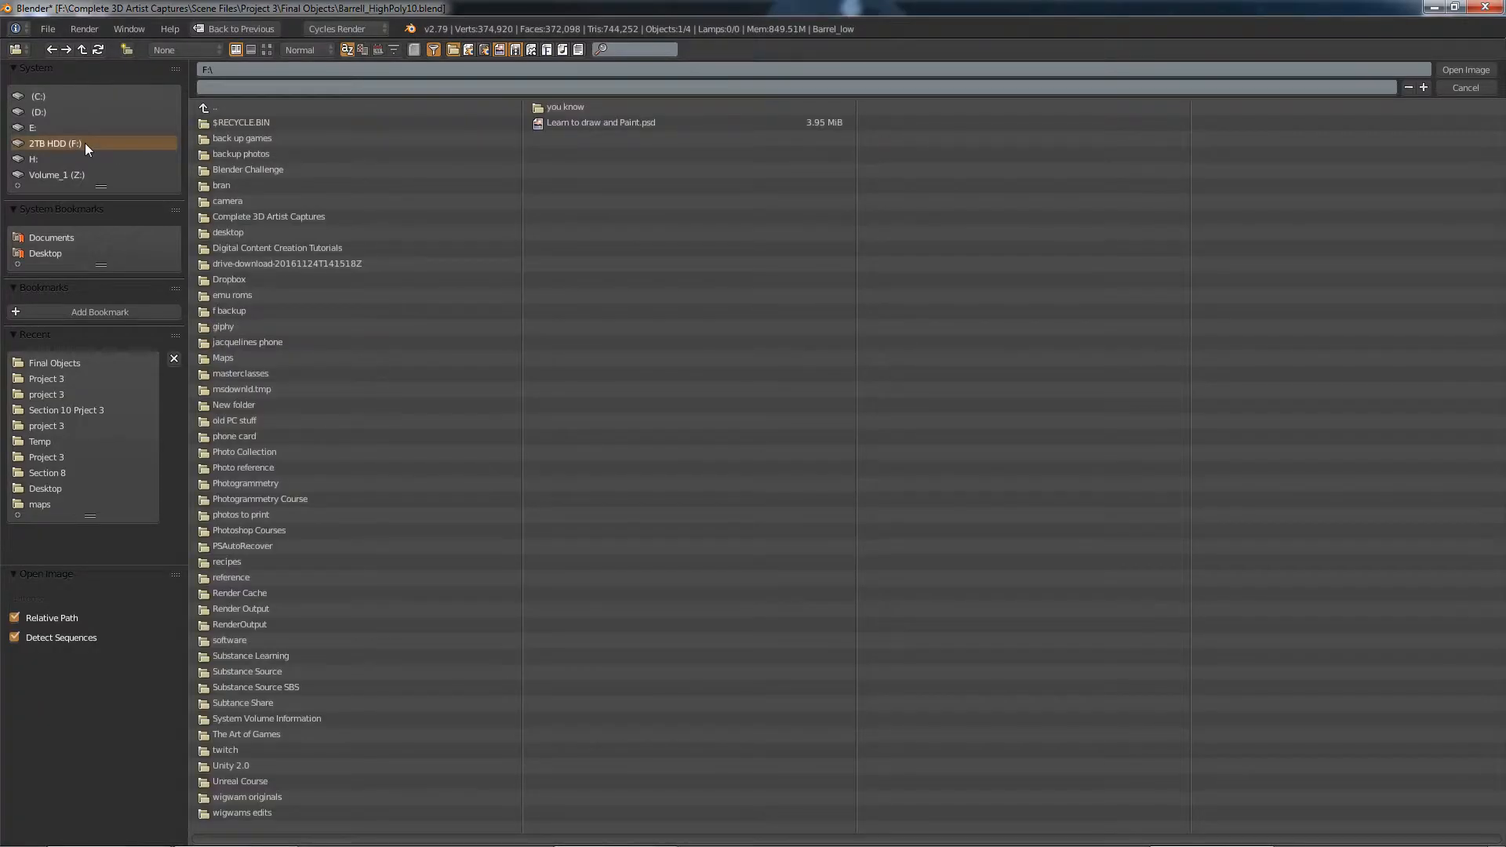
left_click(289, 218)
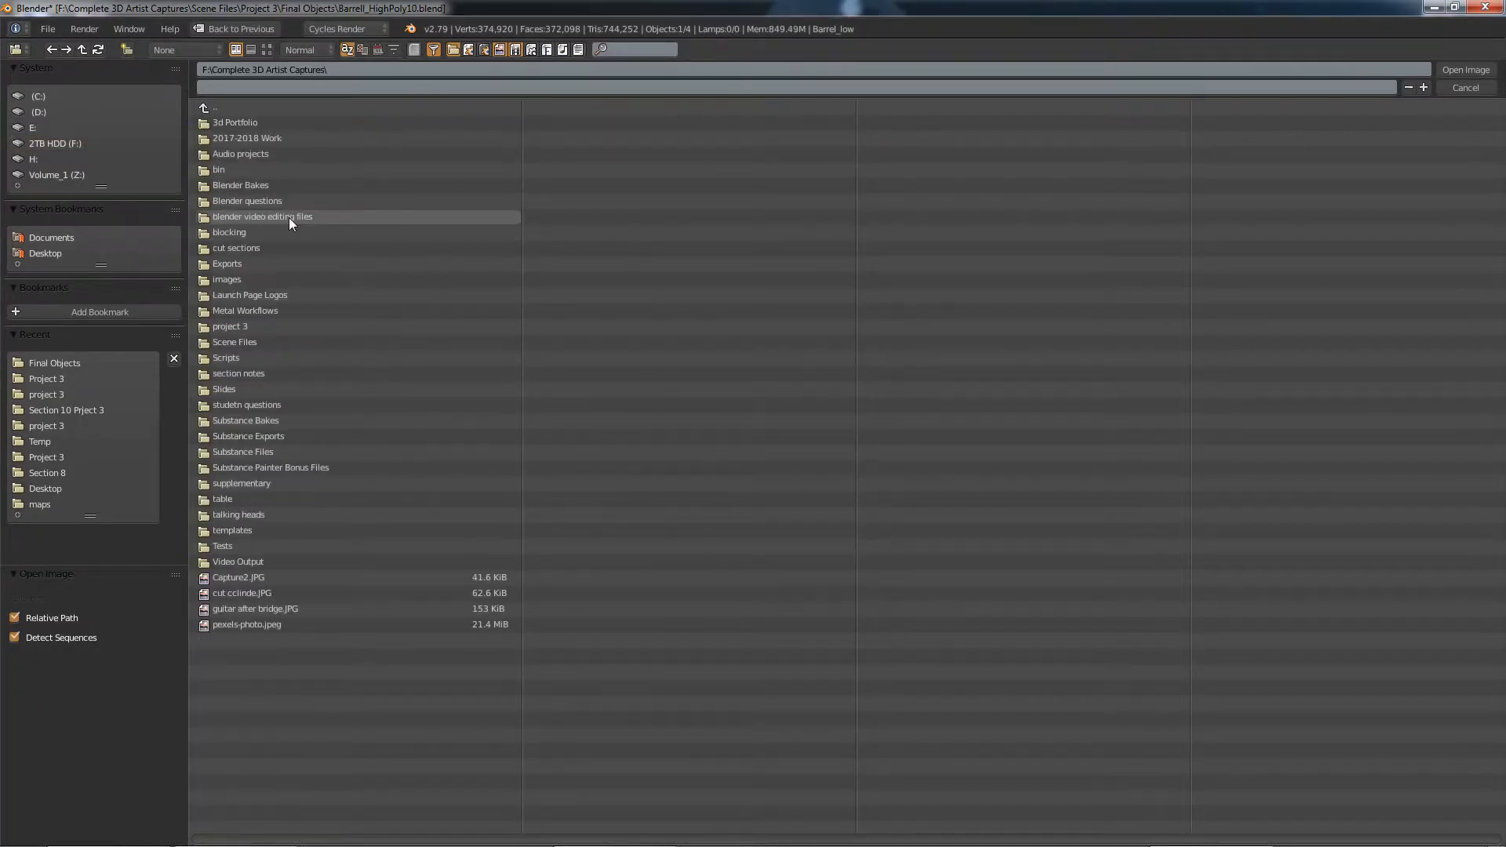
left_click(245, 343)
left_click(240, 136)
left_click(238, 123)
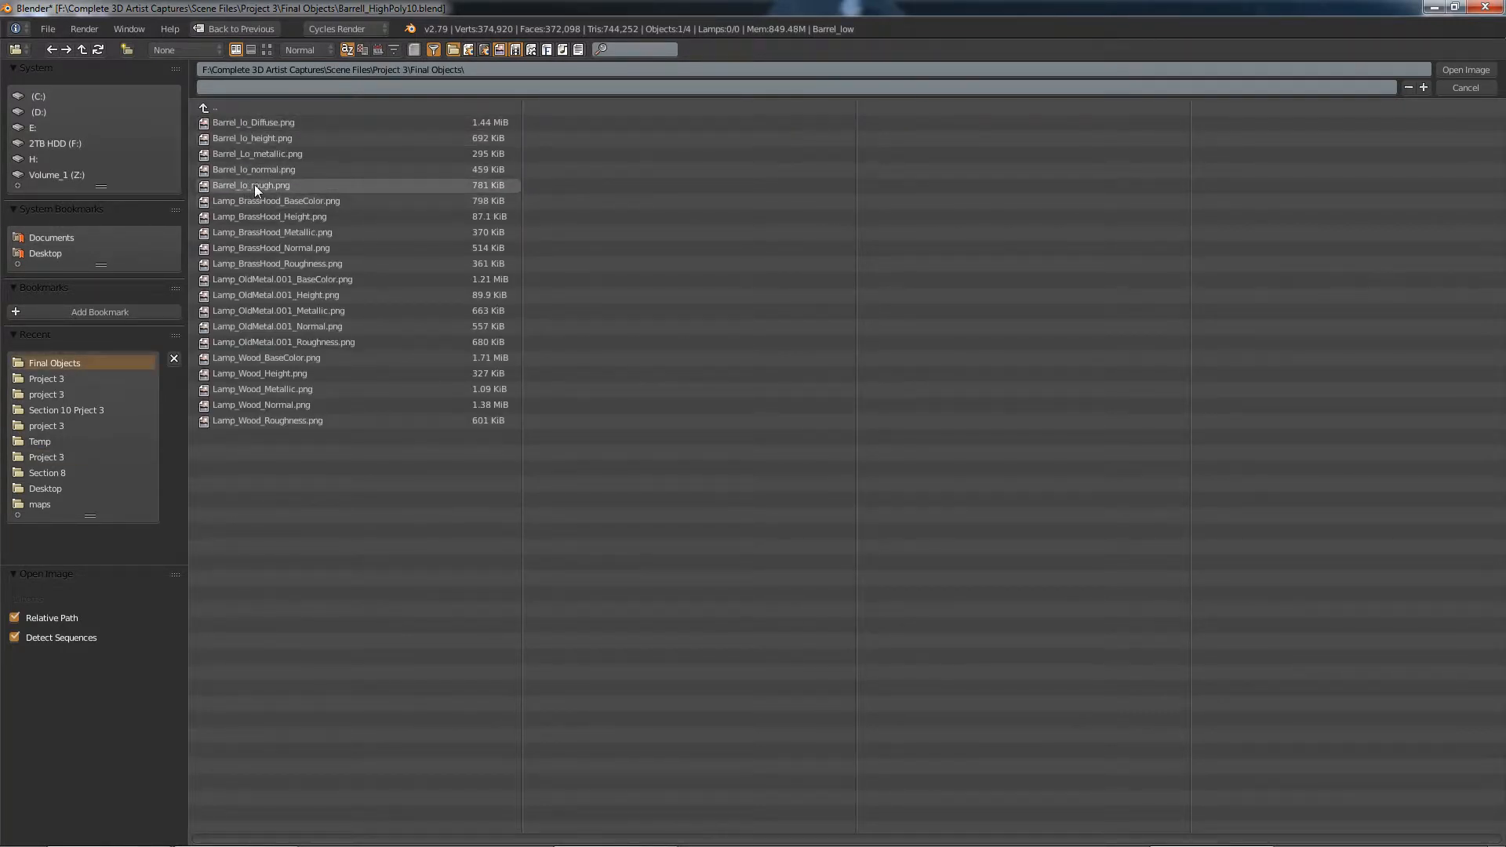
left_click(261, 135)
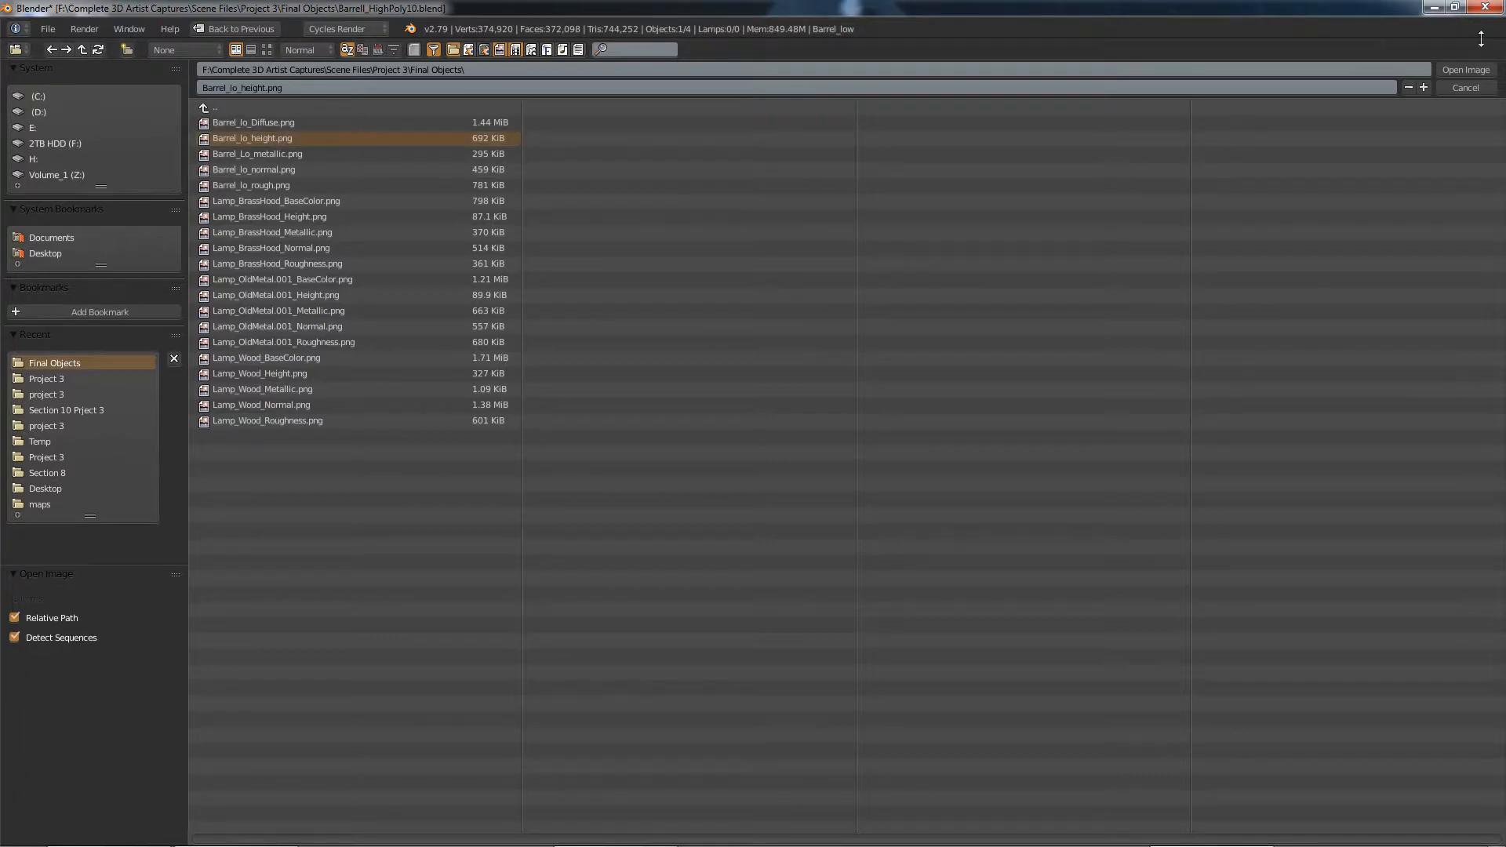
key("Return")
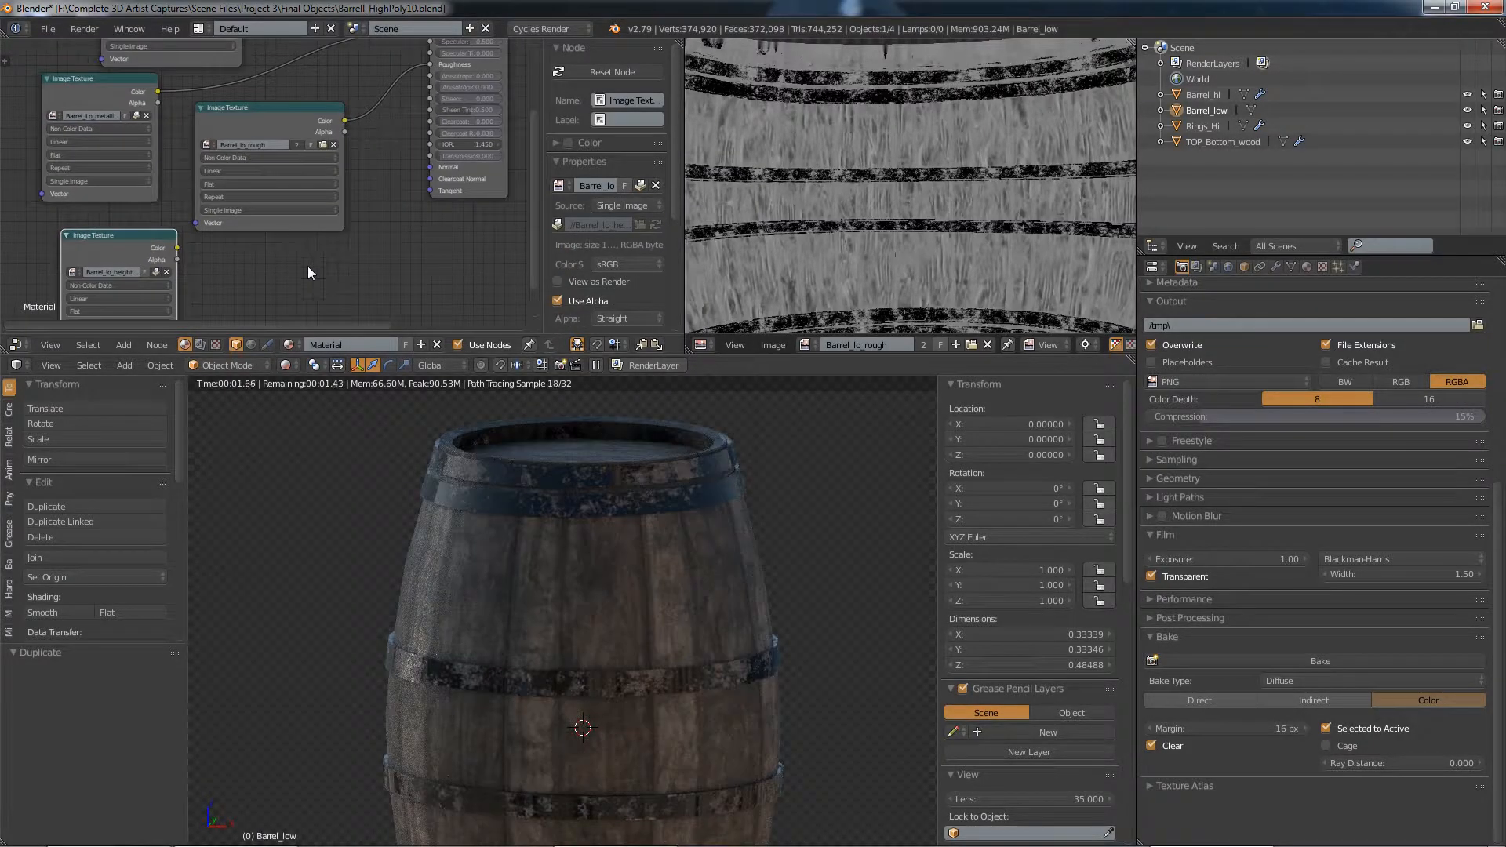
Add a Bump node, feed the height texture's Color into its Height and connect its Normal output to the Principled shader's Normal
key("shift+a")
mouse_move(294, 298)
left_click(364, 299)
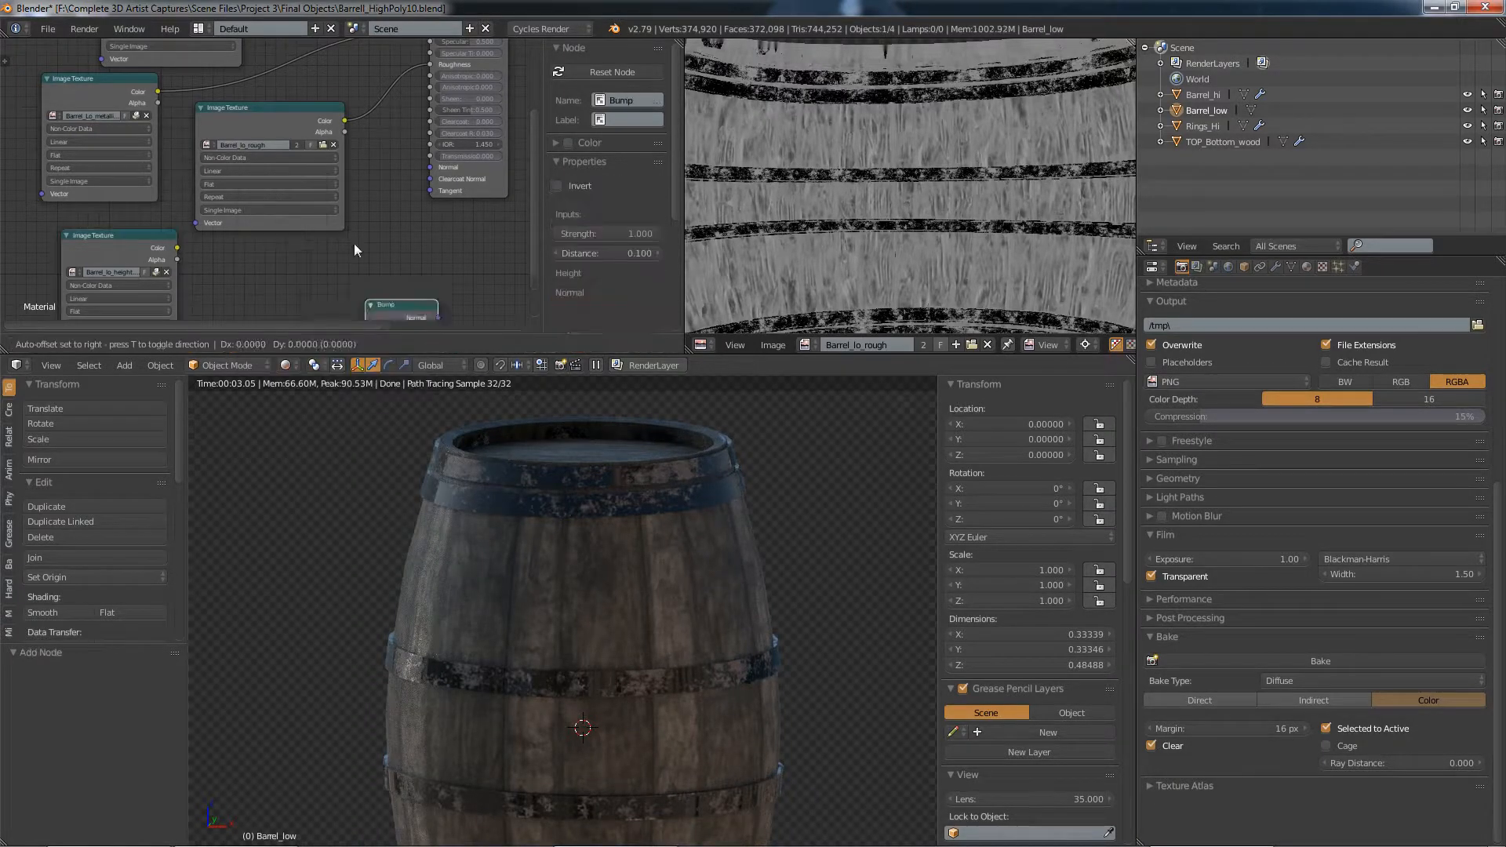
left_click_drag(178, 247, 361, 310)
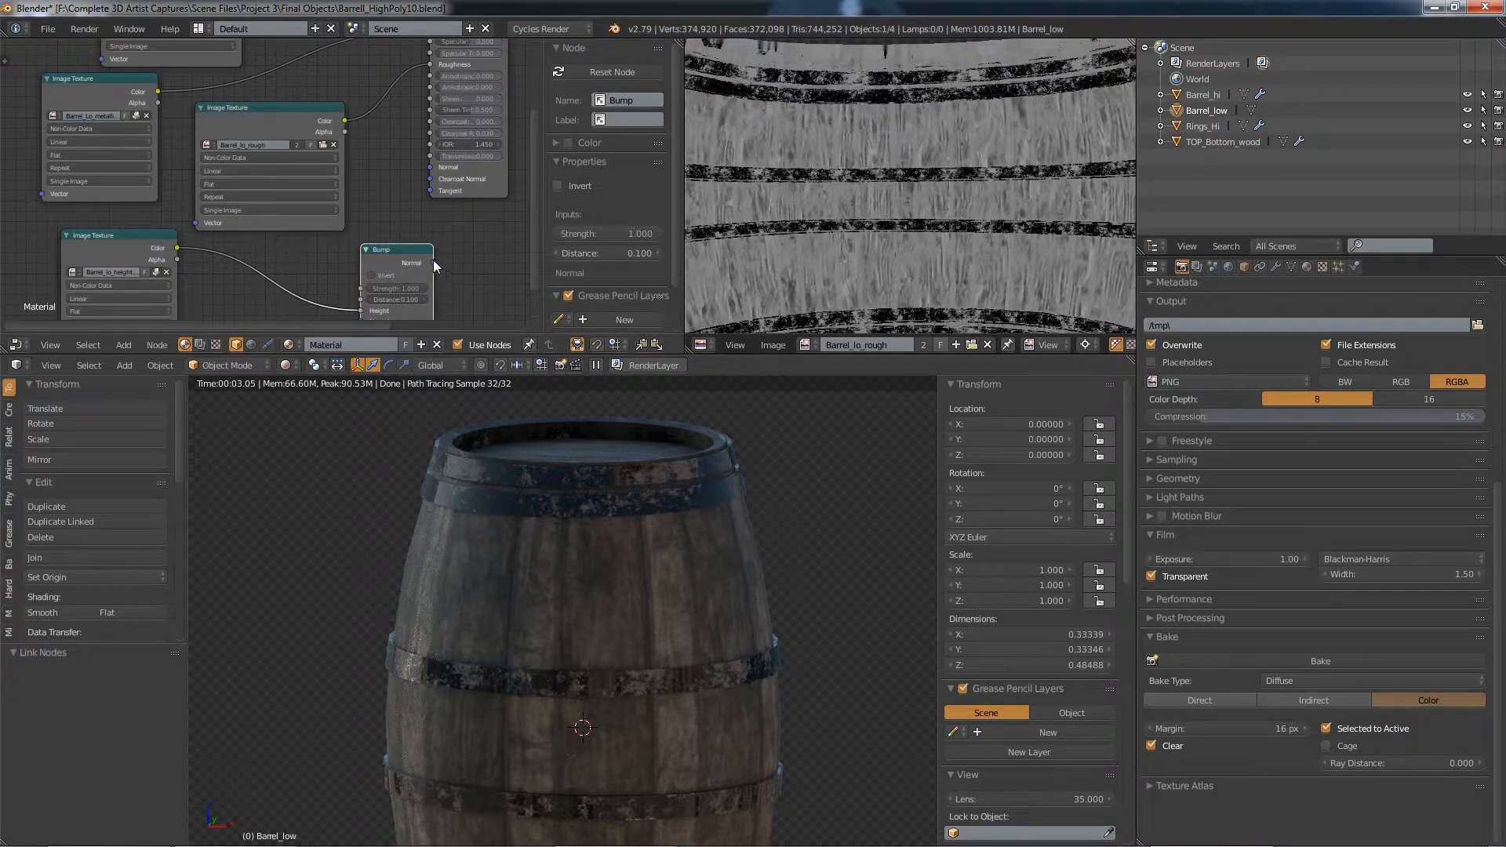
left_click_drag(433, 260, 433, 168)
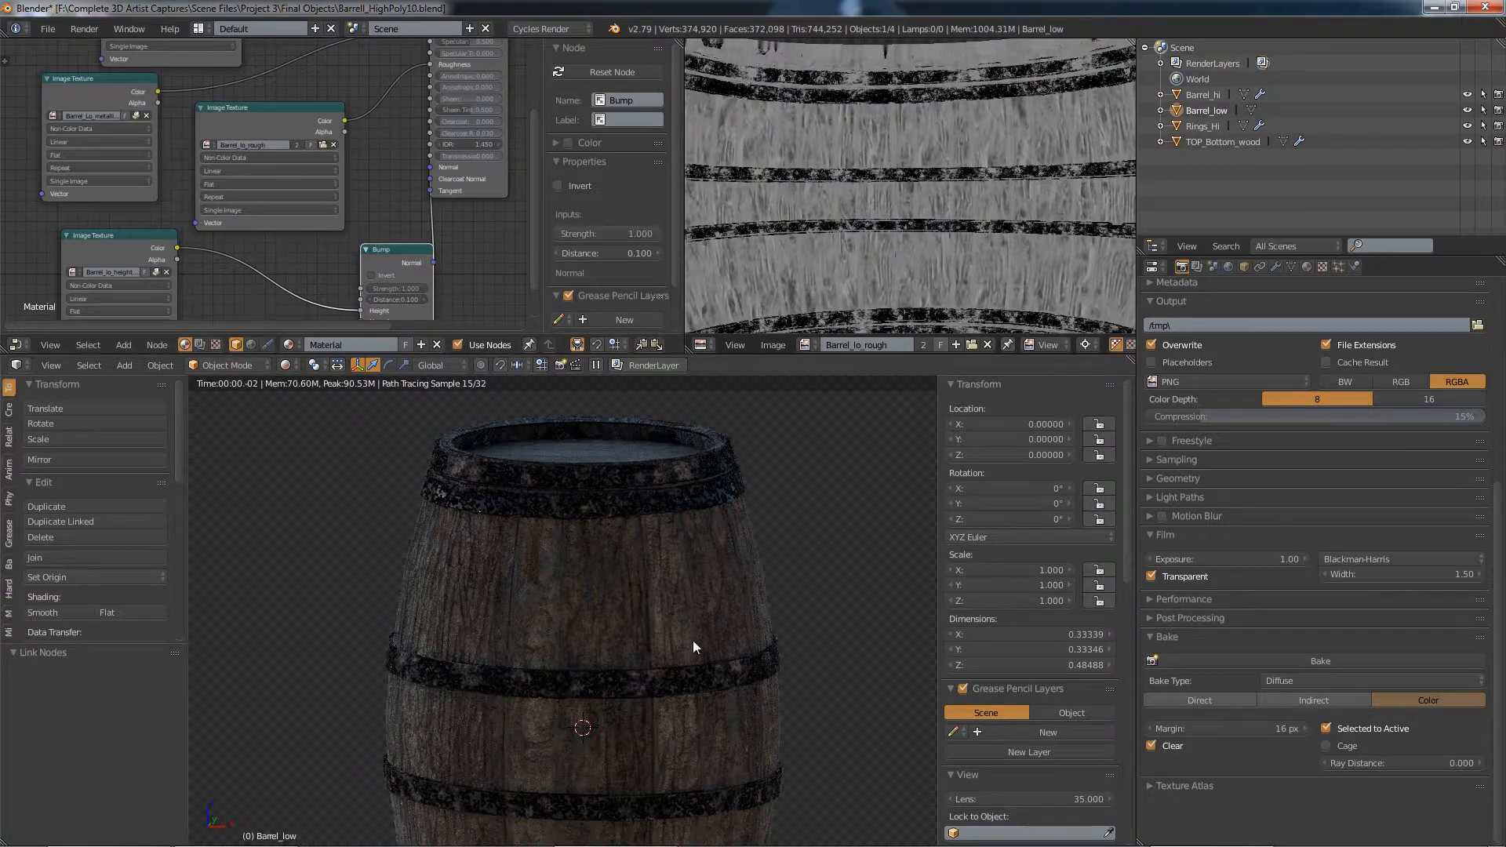
Set the Bump node's strength to 0.2
scroll(683, 638, "up", 3)
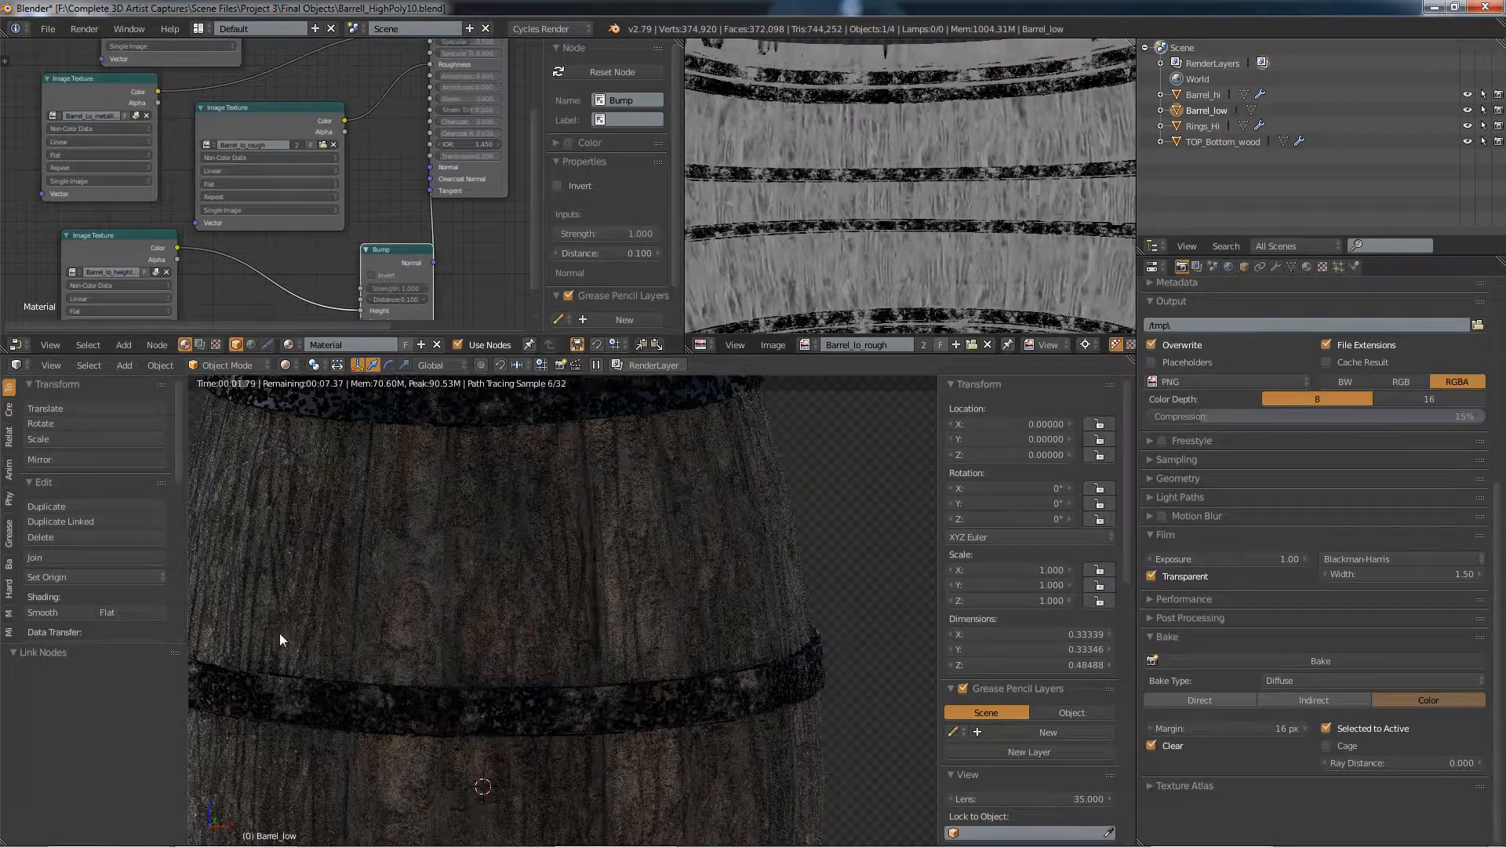
left_click(396, 288)
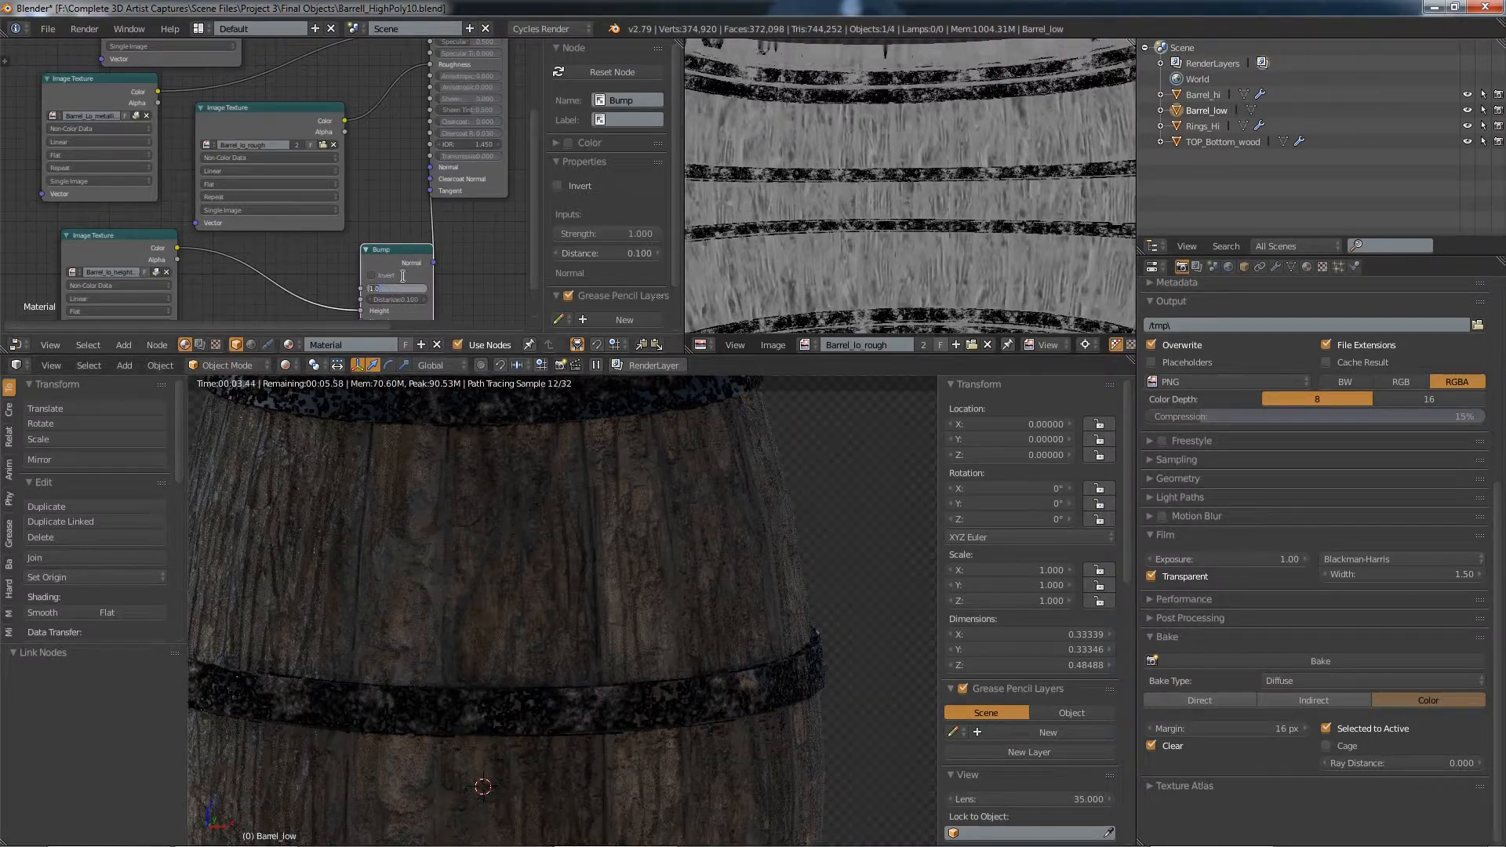
type(".2")
key("Return")
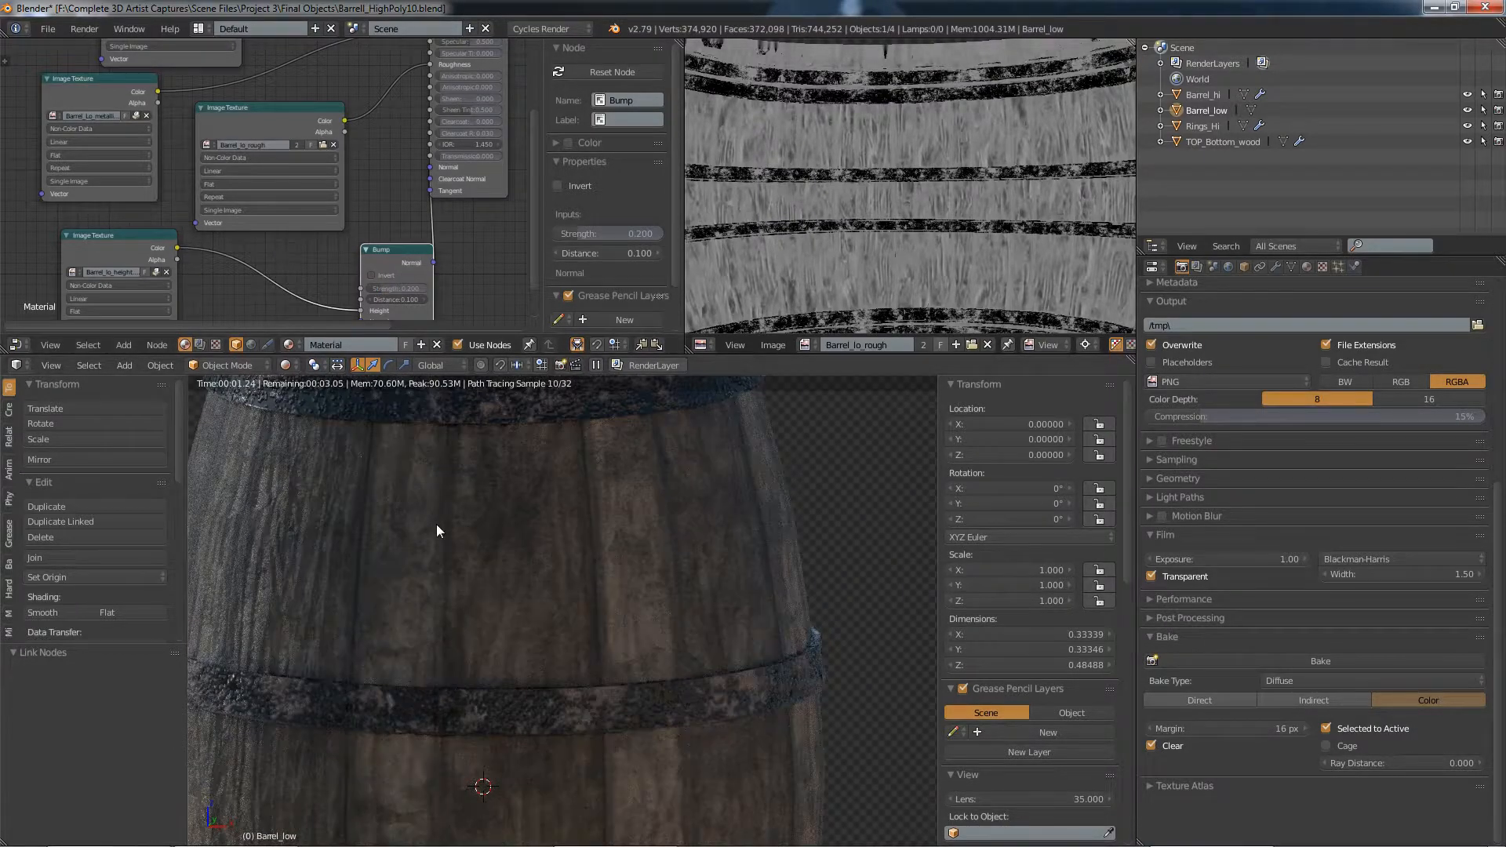
Examine the bump effect on the rendered barrel's lid, rim and sides from above, both close up and at a distance
scroll(435, 618, "down", 5)
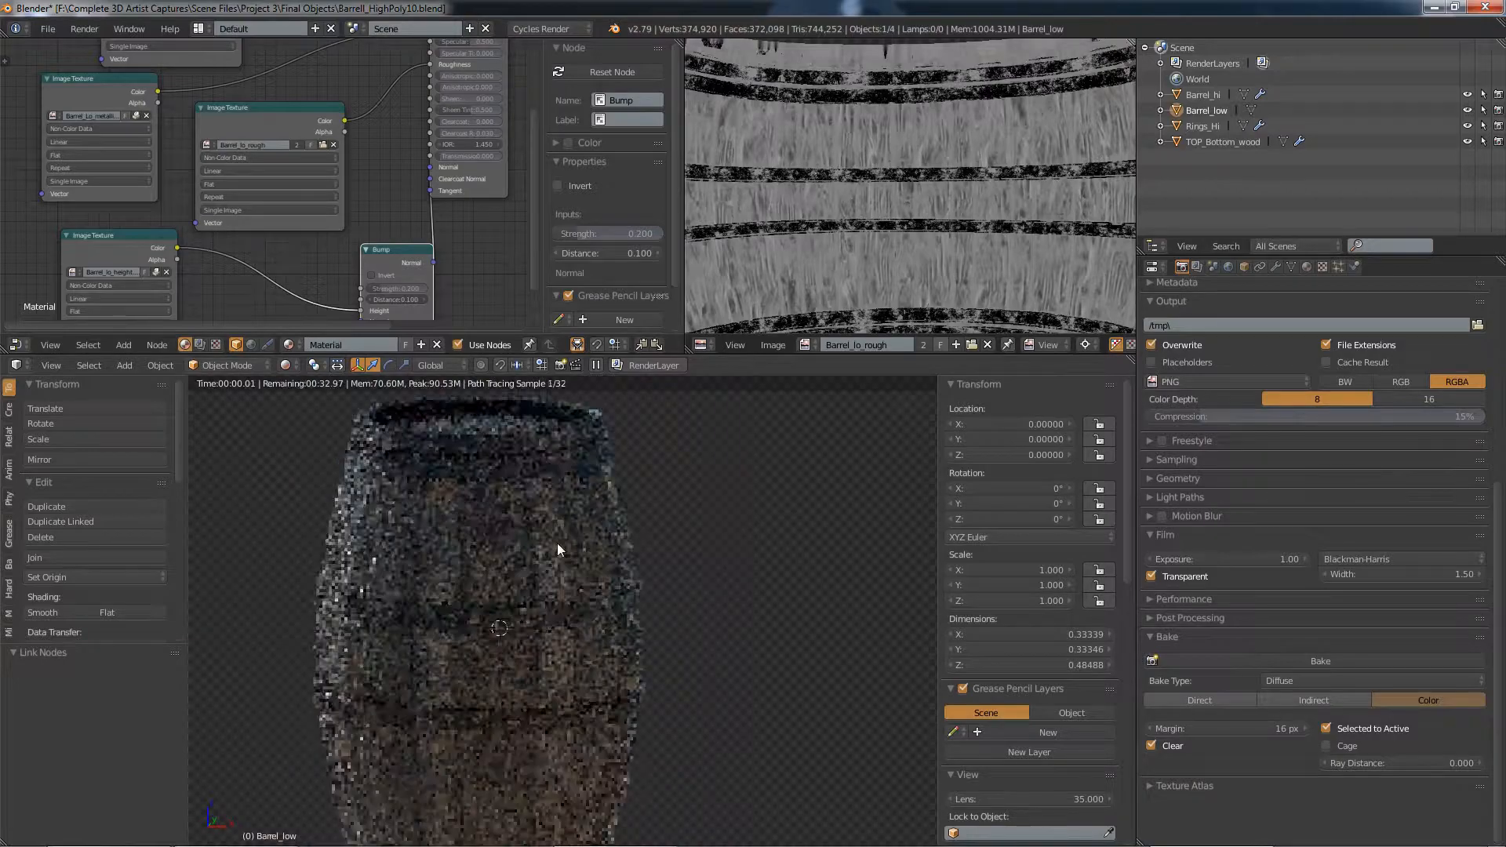
middle_click_drag(557, 543, 614, 519, "shift")
middle_click_drag(788, 576, 544, 522)
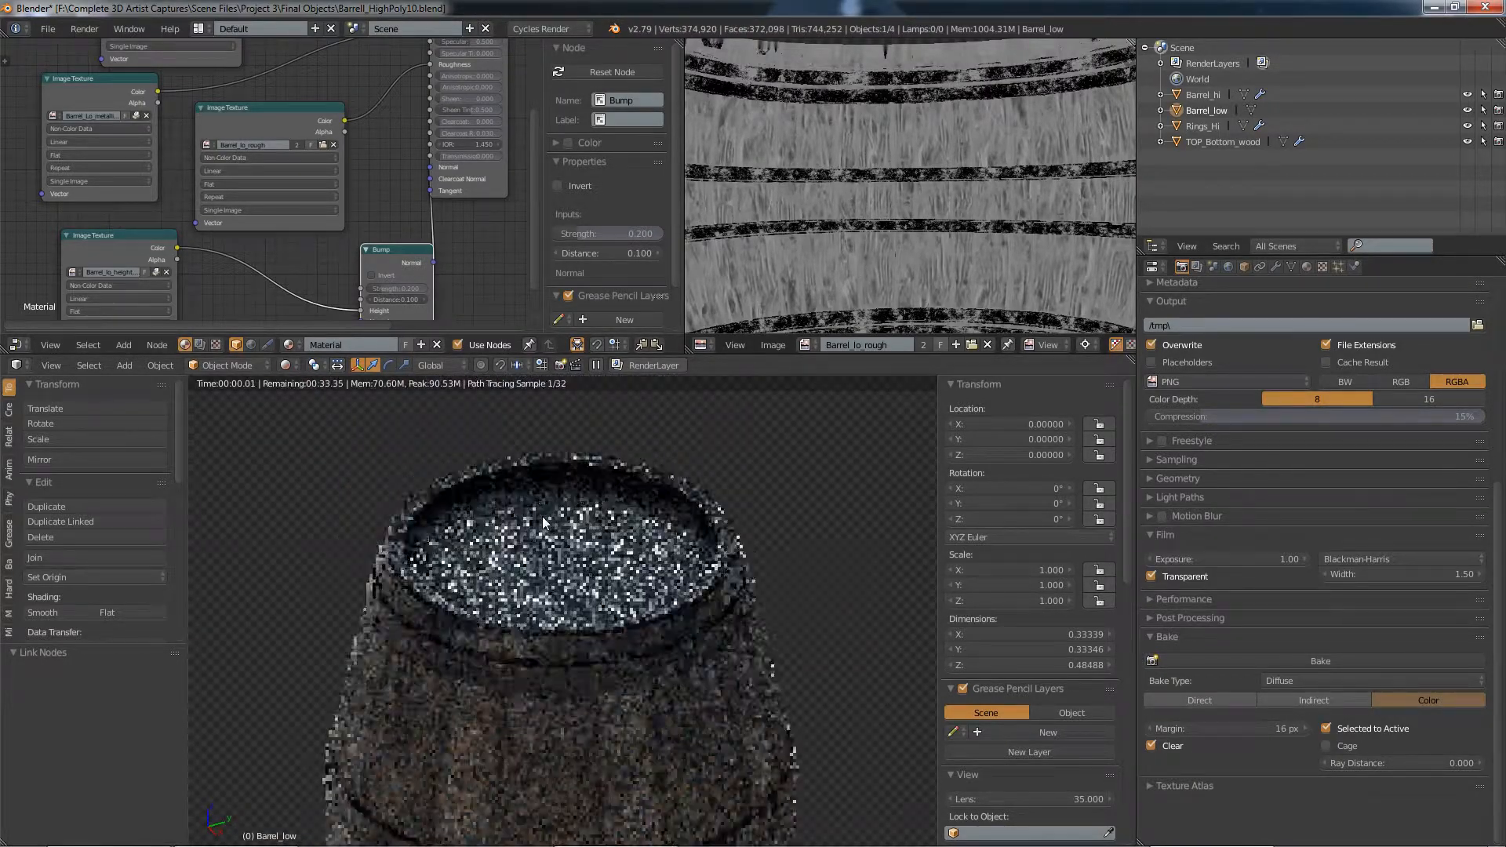
scroll(549, 549, "up", 4)
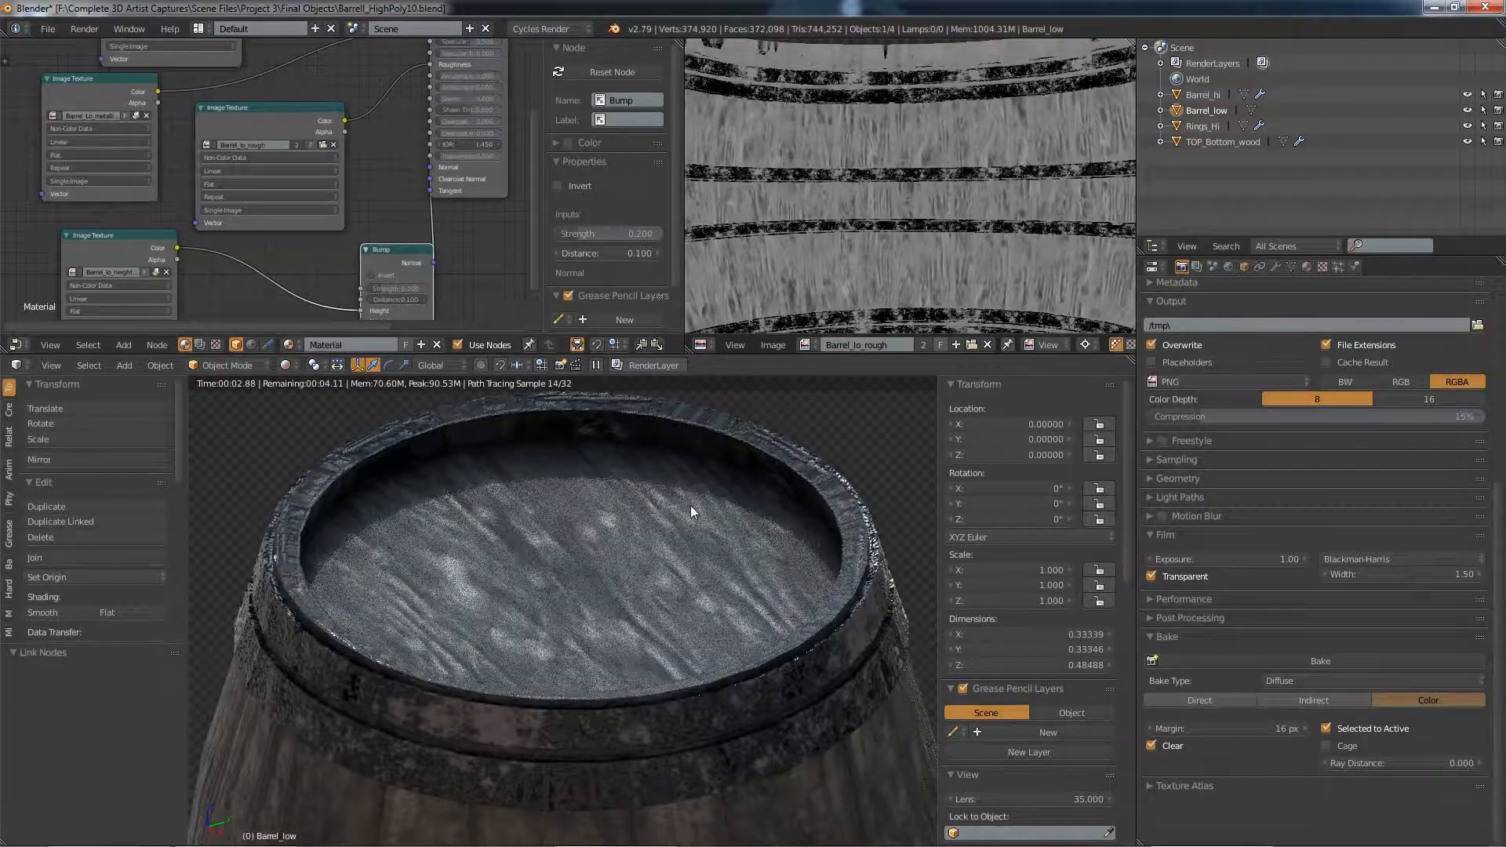
scroll(572, 545, "down", 6)
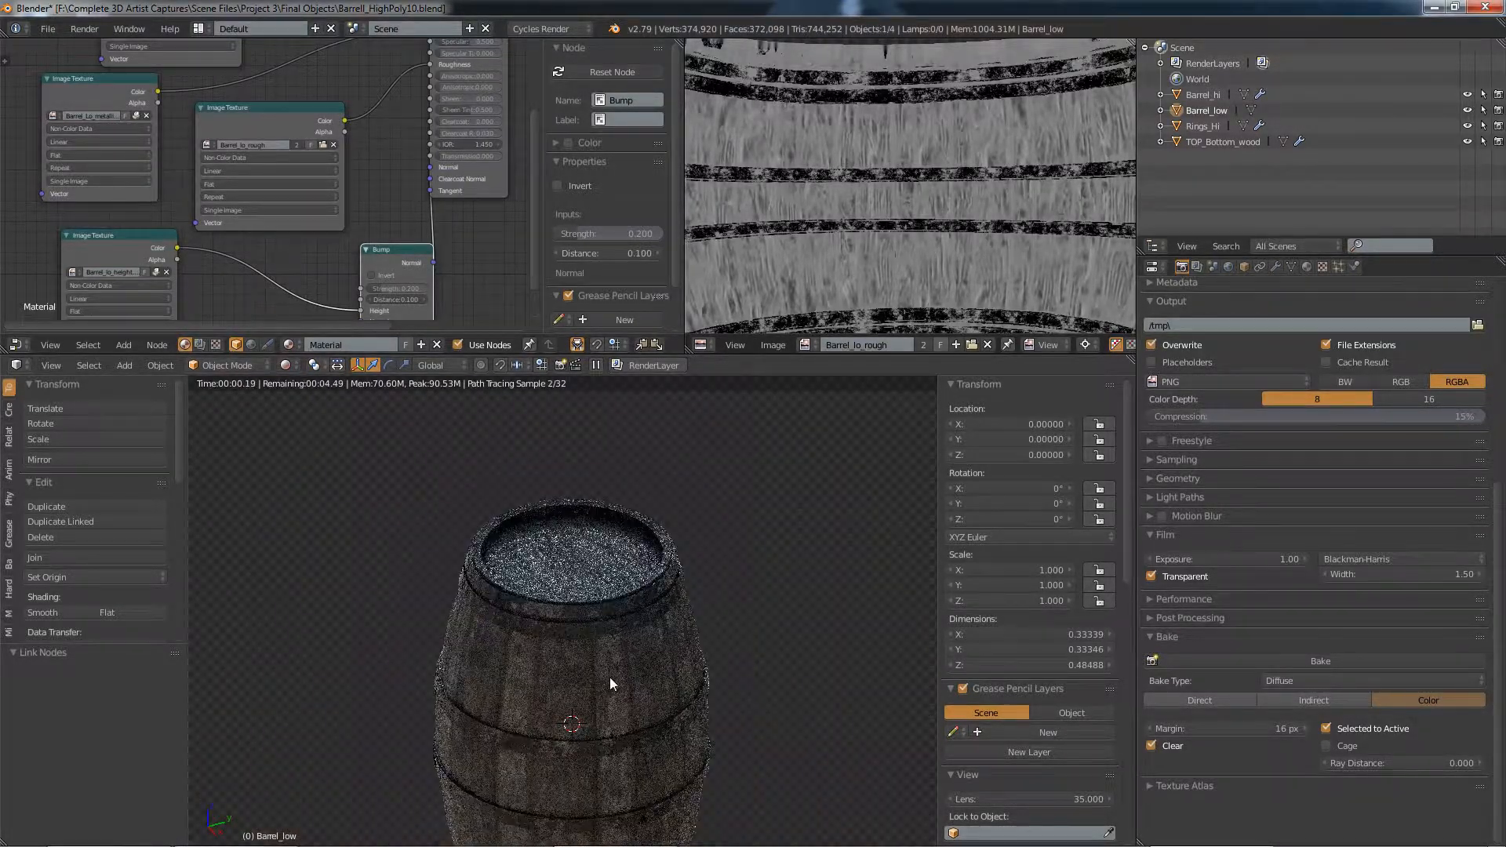
scroll(712, 662, "up", 3)
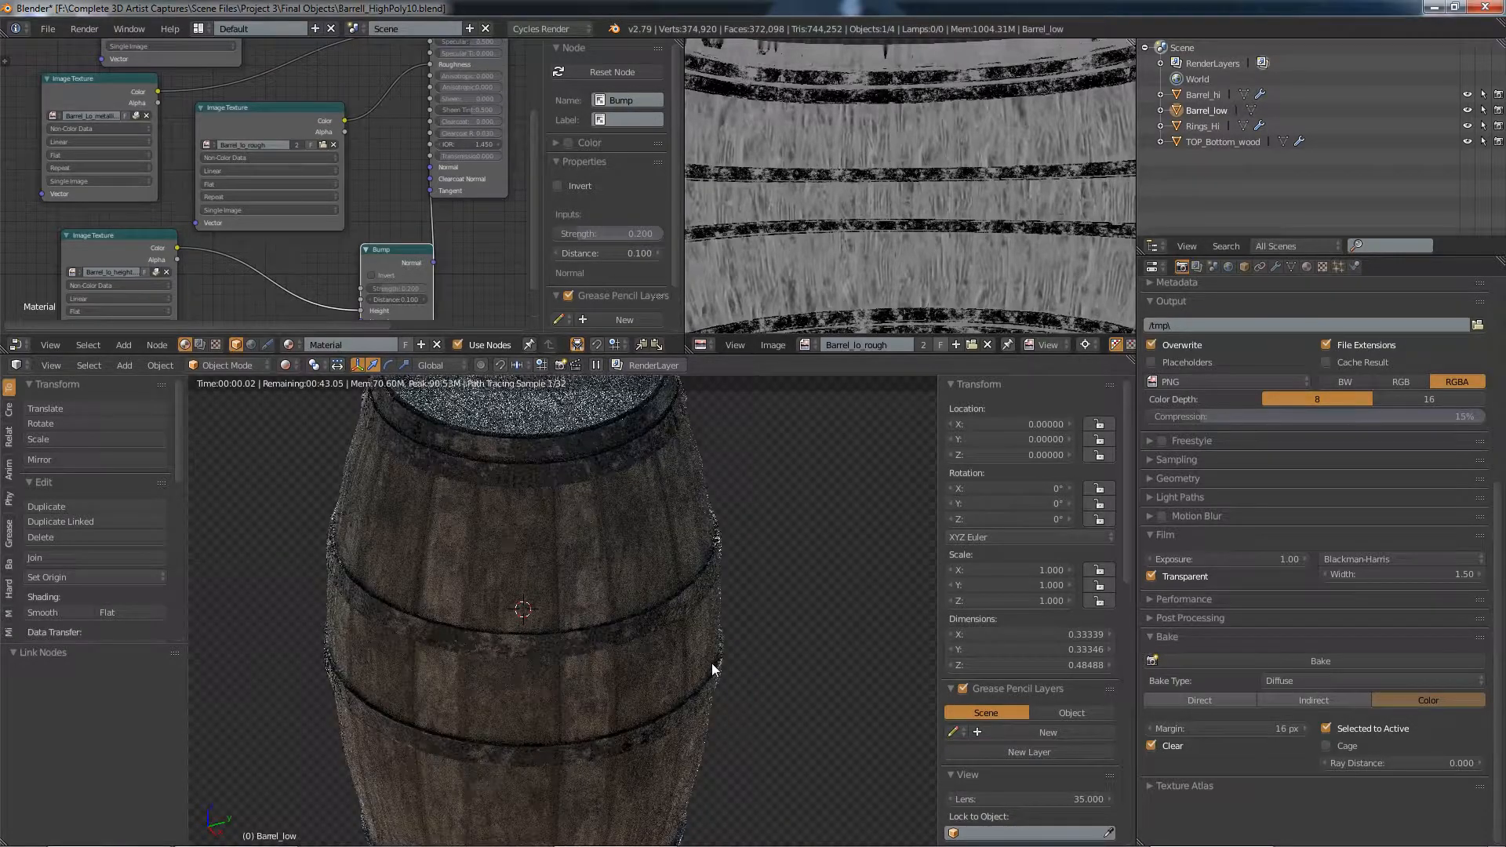
Move the Bump node closer to the height texture node, clear of the Principled shader
left_click_drag(398, 252, 345, 246)
scroll(345, 246, "down", 1)
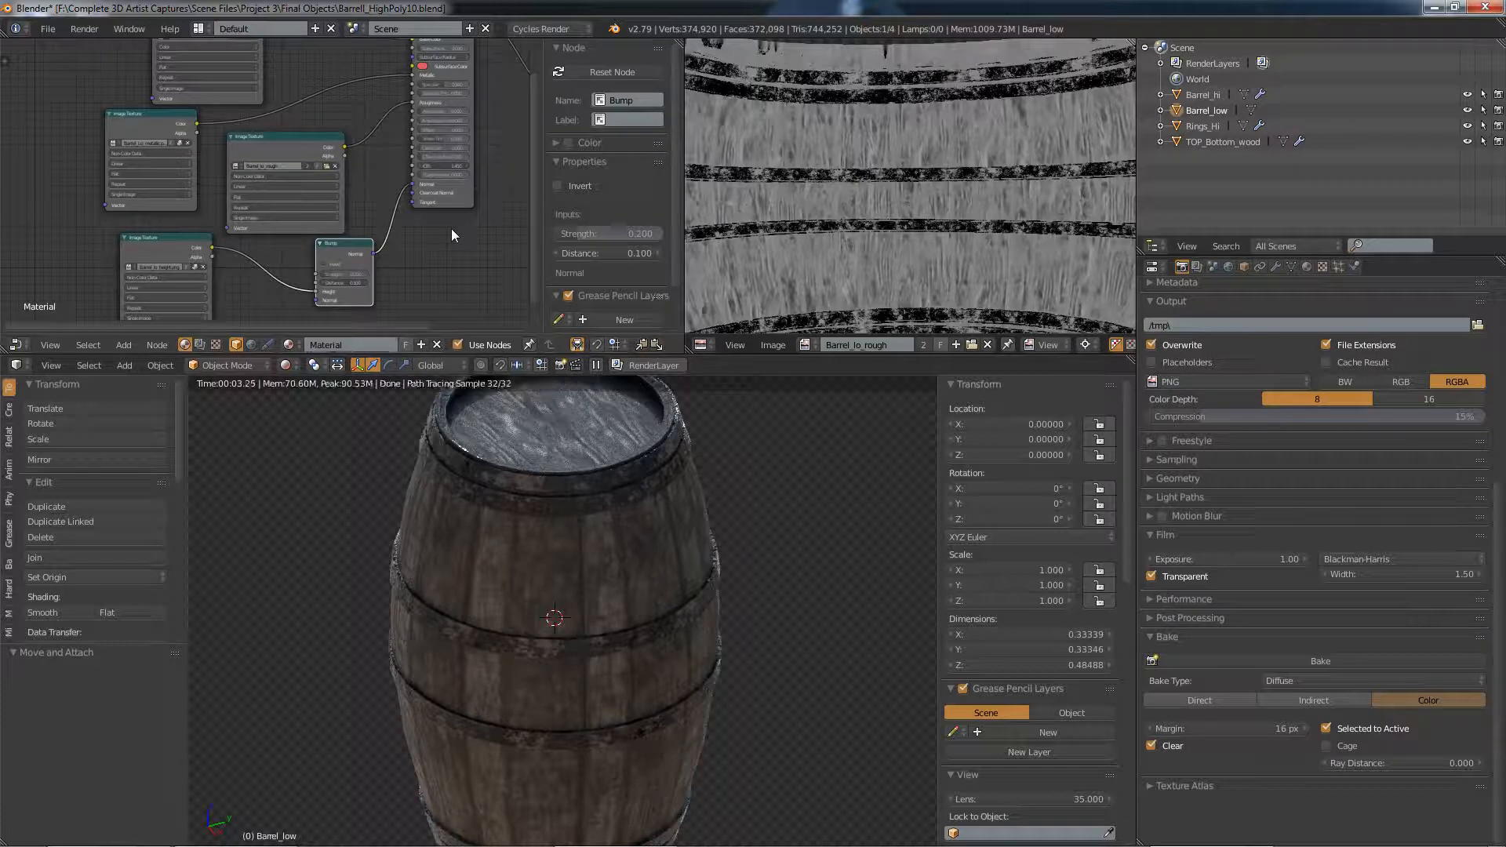